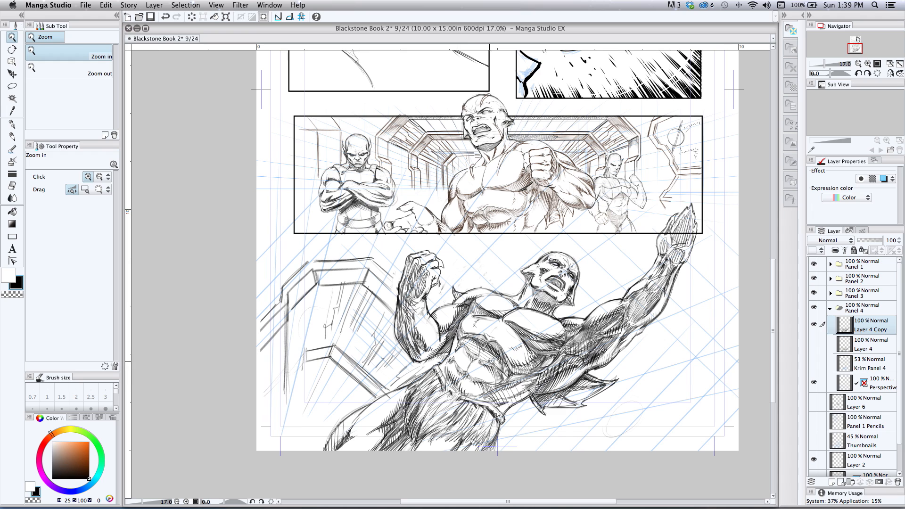
Step: Examine the Panel 4 rough figure at several magnifications and compare it with its sketch layer hidden and shown
{"action": "left_click", "coordinate": [497, 368]}
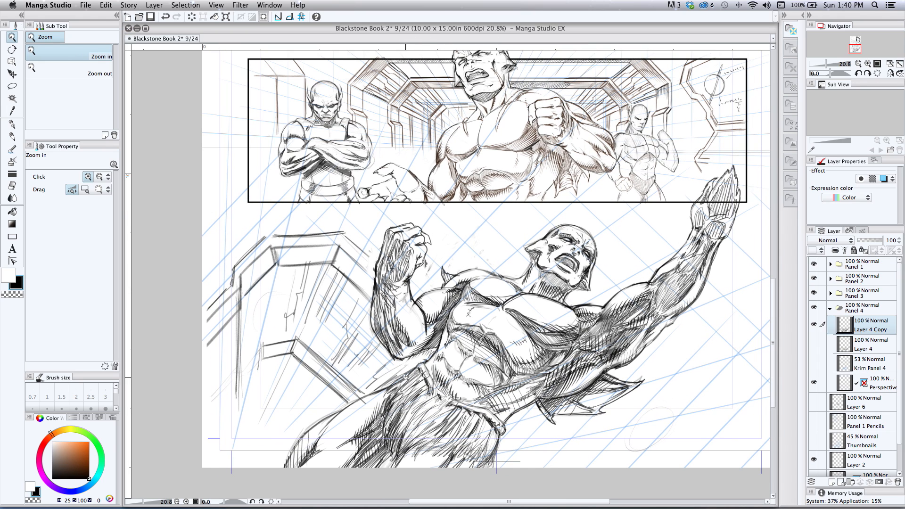
{"action": "left_click_drag", "start_coordinate": [418, 394], "coordinate": [392, 366]}
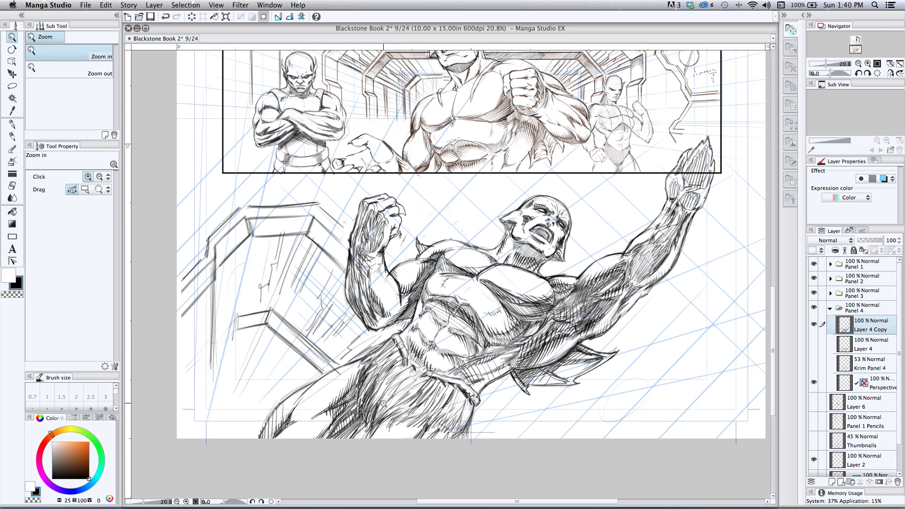
{"action": "left_click", "coordinate": [393, 330], "text": "alt"}
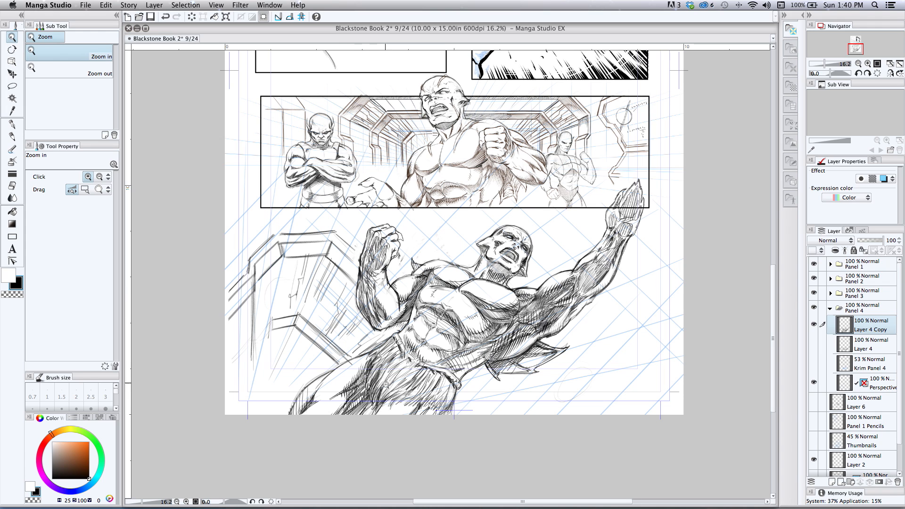
{"action": "left_click", "coordinate": [382, 352]}
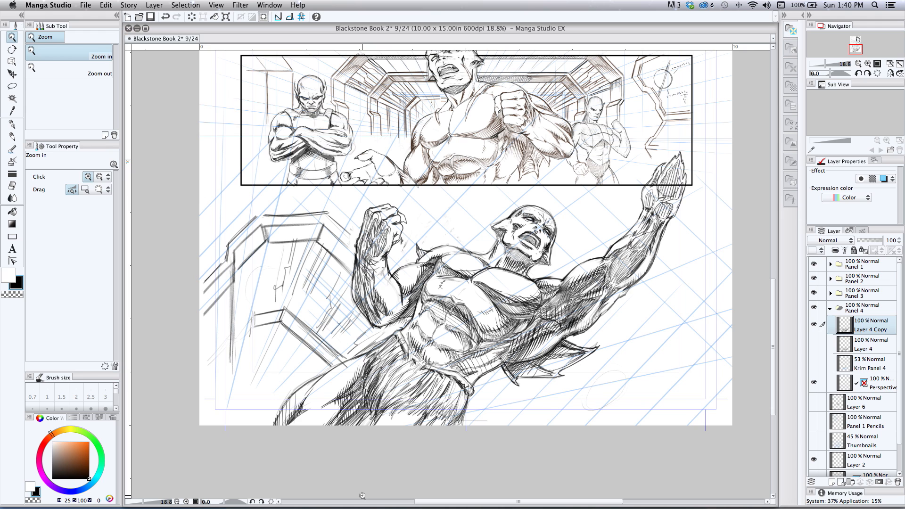
{"action": "left_click", "coordinate": [814, 325]}
{"action": "left_click", "coordinate": [814, 326]}
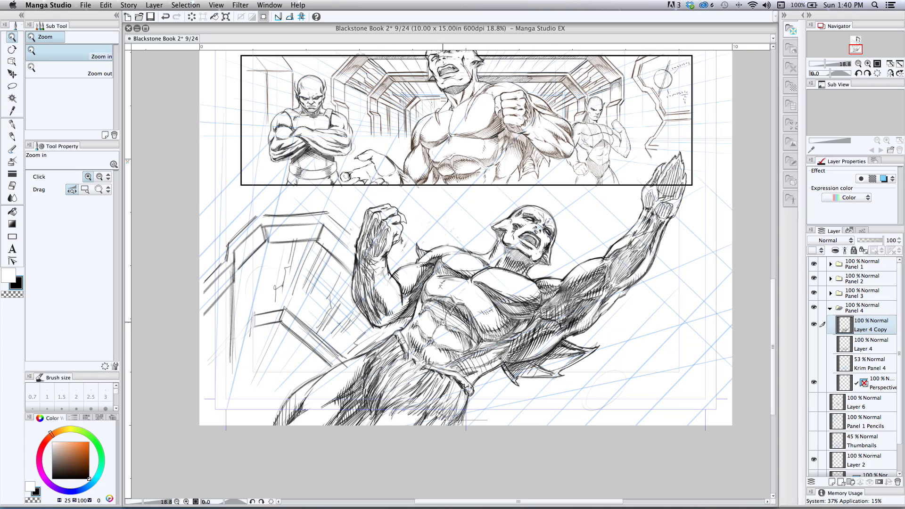
{"action": "left_click", "coordinate": [542, 304]}
{"action": "left_click", "coordinate": [557, 304]}
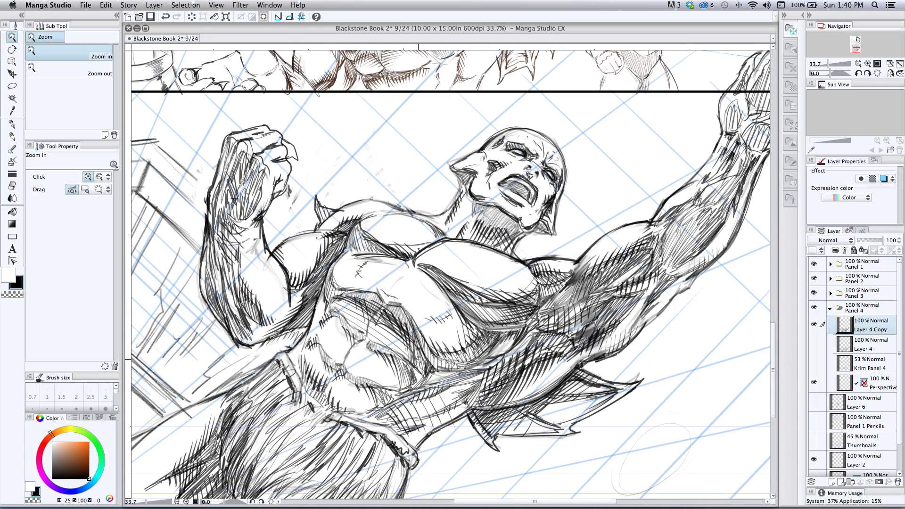
{"action": "left_click_drag", "start_coordinate": [397, 374], "coordinate": [309, 356]}
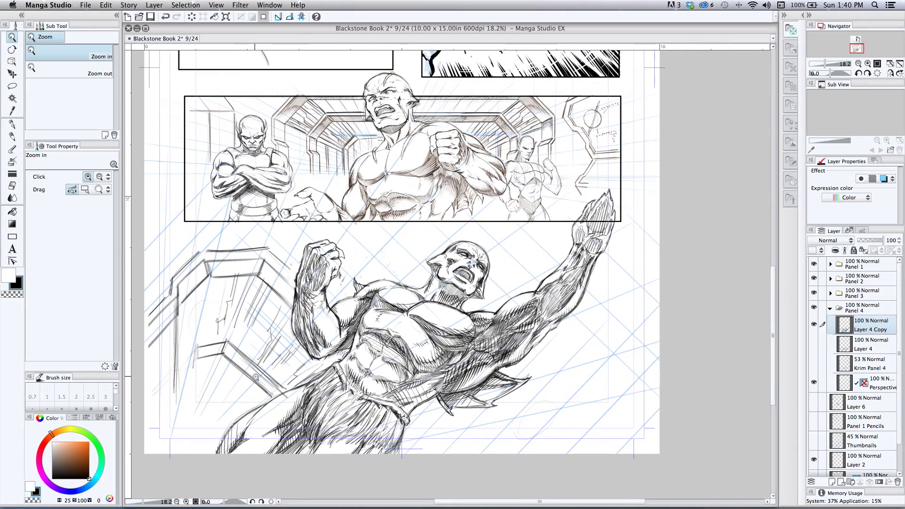
{"action": "left_click_drag", "start_coordinate": [228, 405], "coordinate": [258, 382]}
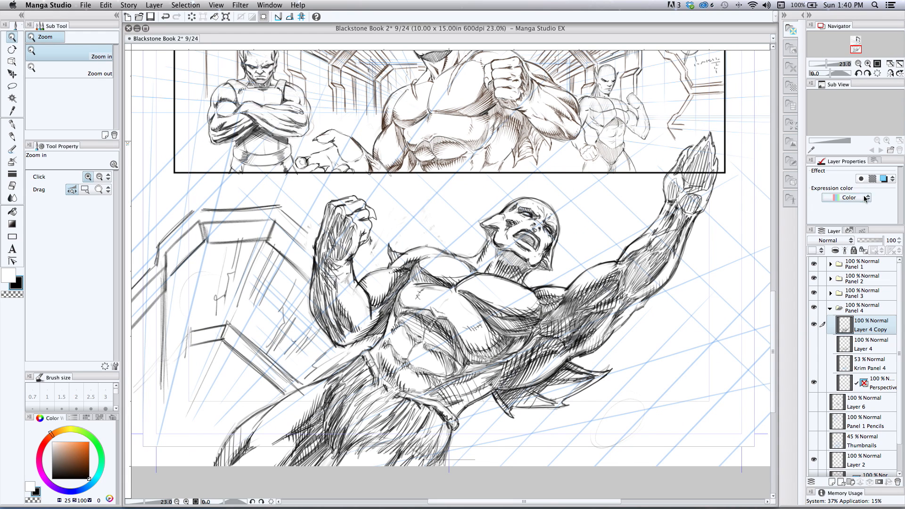
Step: Turn Layer 4 Copy into a blue underdrawing at 62% opacity and add a new layer above it
{"action": "left_click", "coordinate": [884, 179]}
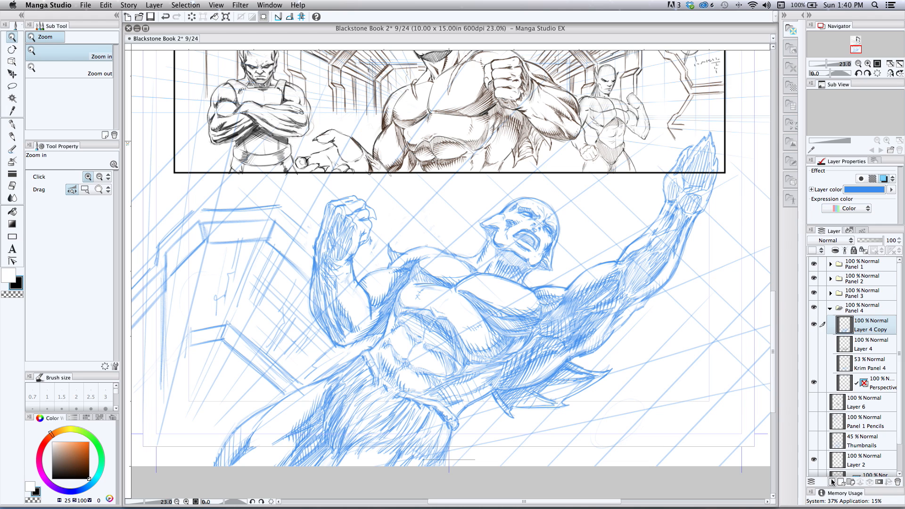
{"action": "left_click", "coordinate": [875, 241]}
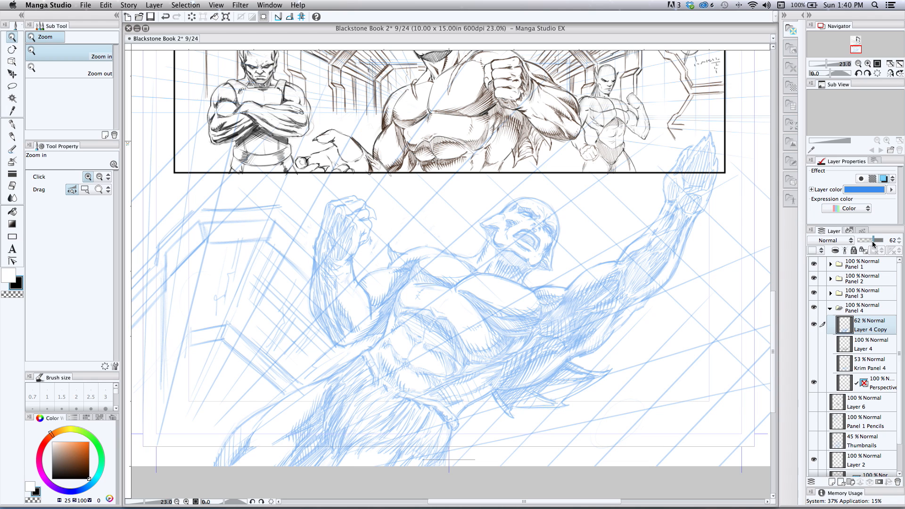
{"action": "left_click", "coordinate": [832, 484]}
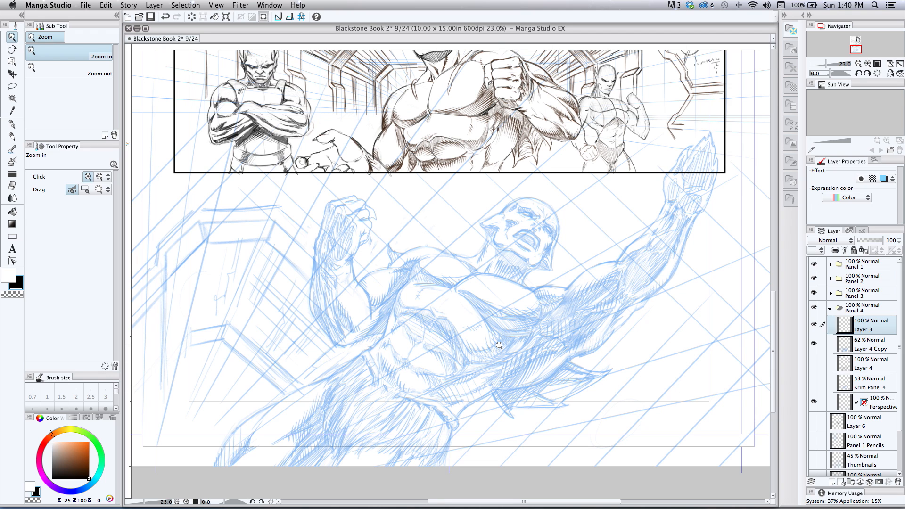
Step: With the Darker pencil, draw the near edge of the fur loincloth and the outer contours of the leg beneath it
{"action": "left_click", "coordinate": [13, 136]}
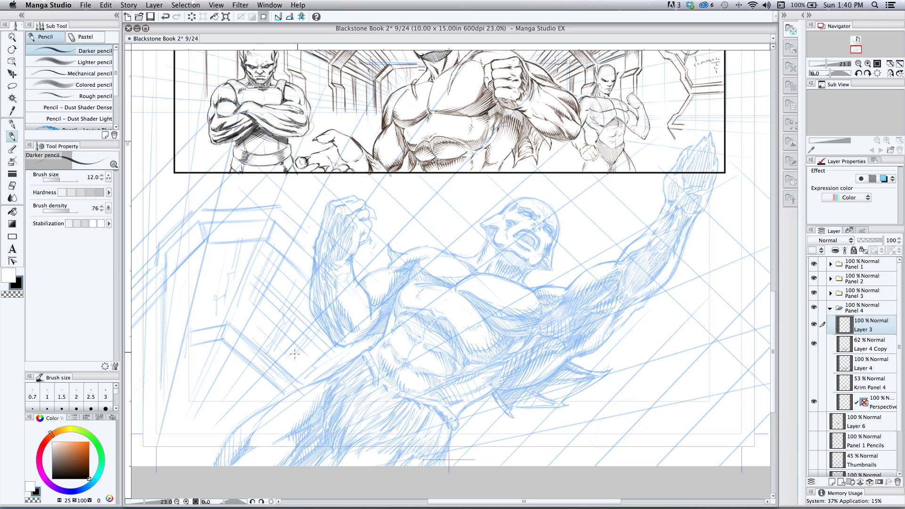
{"action": "mouse_move", "coordinate": [360, 354]}
{"action": "left_mouse_down"}
{"action": "mouse_move", "coordinate": [326, 379]}
{"action": "mouse_move", "coordinate": [334, 374]}
{"action": "mouse_move", "coordinate": [326, 386]}
{"action": "mouse_move", "coordinate": [332, 377]}
{"action": "mouse_move", "coordinate": [335, 447]}
{"action": "left_mouse_up"}
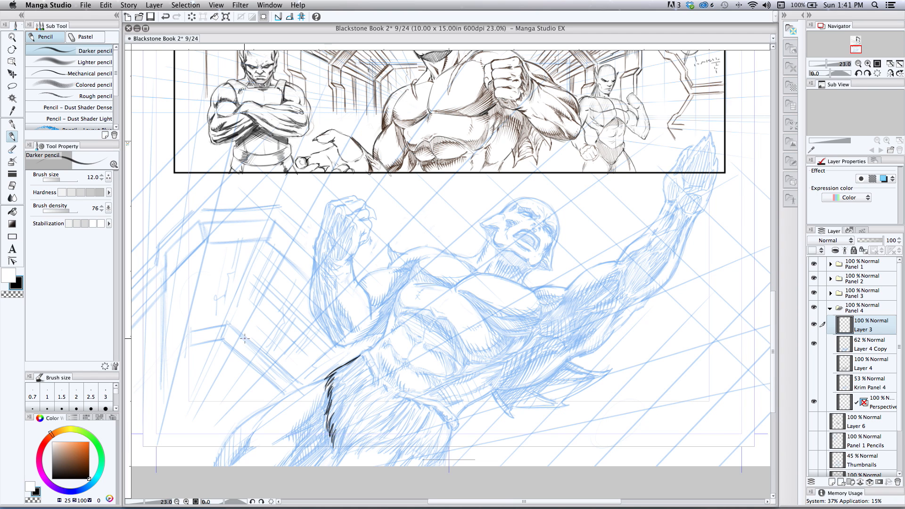
{"action": "key", "text": "r"}
{"action": "left_click_drag", "start_coordinate": [219, 310], "coordinate": [345, 300]}
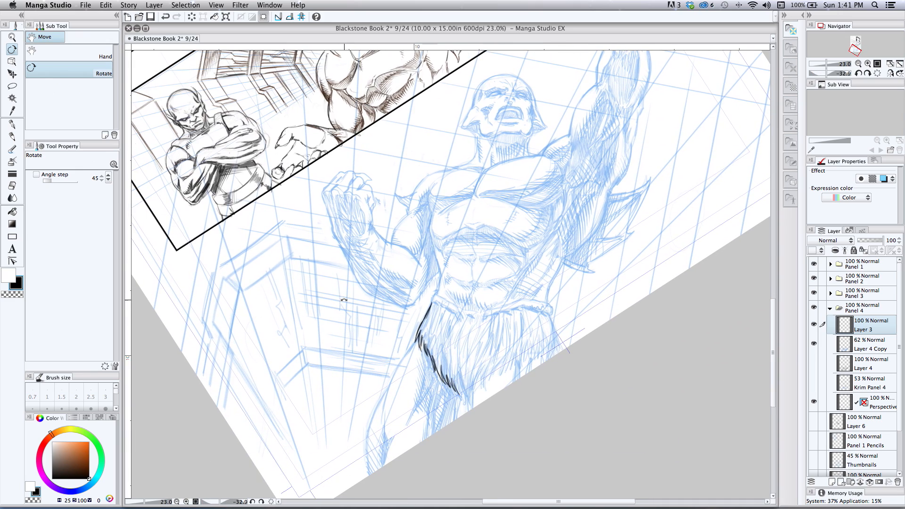
{"action": "left_click", "coordinate": [12, 136]}
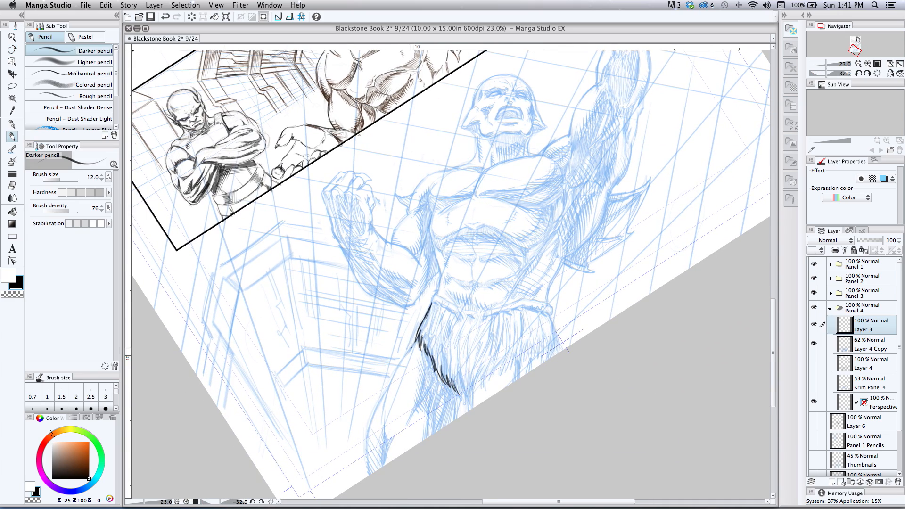
{"action": "mouse_move", "coordinate": [419, 337]}
{"action": "left_mouse_down"}
{"action": "mouse_move", "coordinate": [390, 382]}
{"action": "mouse_move", "coordinate": [385, 416]}
{"action": "left_mouse_up"}
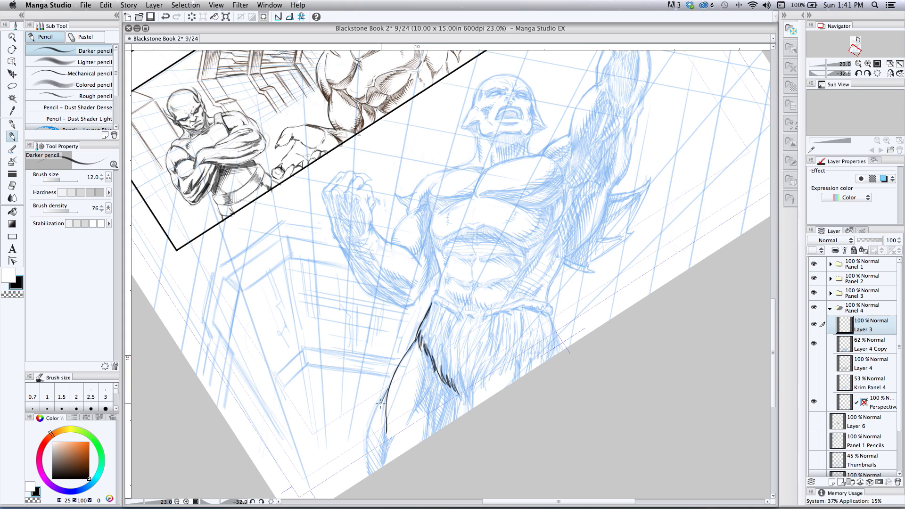
{"action": "left_click_drag", "start_coordinate": [388, 387], "coordinate": [366, 467]}
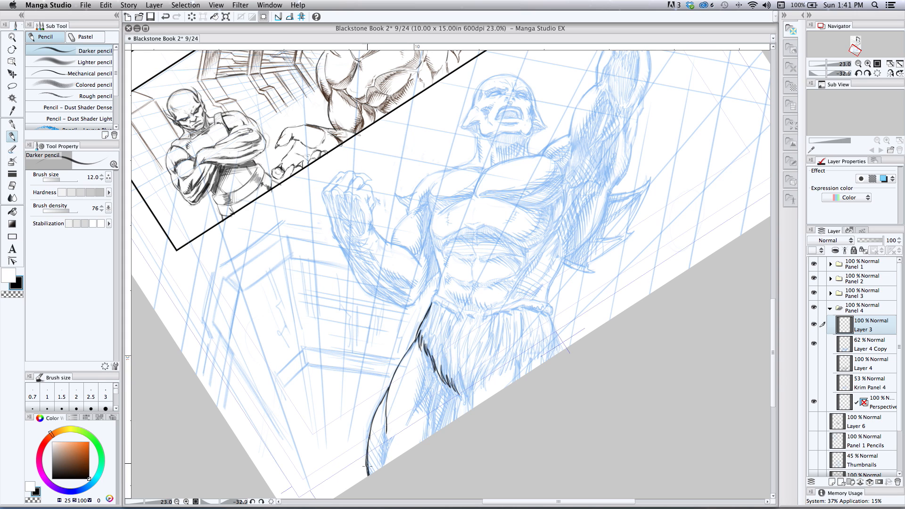
Step: Draw the ragged lower hem and far edge of the fur loincloth, plus the inner-thigh lines beneath it
{"action": "mouse_move", "coordinate": [428, 383]}
{"action": "left_mouse_down"}
{"action": "mouse_move", "coordinate": [405, 420]}
{"action": "mouse_move", "coordinate": [418, 404]}
{"action": "mouse_move", "coordinate": [434, 429]}
{"action": "mouse_move", "coordinate": [446, 392]}
{"action": "left_mouse_up"}
{"action": "mouse_move", "coordinate": [461, 382]}
{"action": "left_mouse_down"}
{"action": "mouse_move", "coordinate": [521, 355]}
{"action": "mouse_move", "coordinate": [527, 364]}
{"action": "mouse_move", "coordinate": [530, 348]}
{"action": "mouse_move", "coordinate": [548, 359]}
{"action": "mouse_move", "coordinate": [553, 321]}
{"action": "left_mouse_up"}
{"action": "mouse_move", "coordinate": [547, 355]}
{"action": "left_mouse_down"}
{"action": "mouse_move", "coordinate": [557, 334]}
{"action": "mouse_move", "coordinate": [557, 343]}
{"action": "left_mouse_up"}
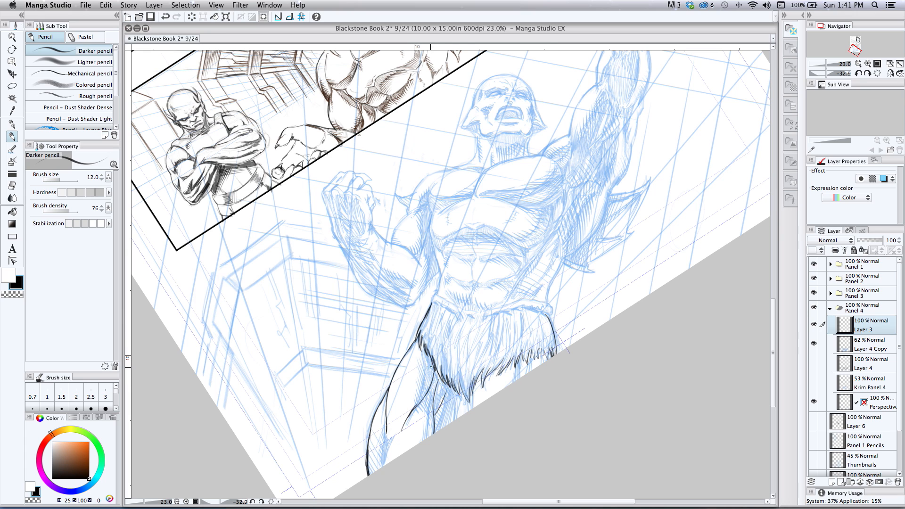
{"action": "mouse_move", "coordinate": [425, 349]}
{"action": "left_mouse_down"}
{"action": "mouse_move", "coordinate": [414, 409]}
{"action": "mouse_move", "coordinate": [428, 394]}
{"action": "mouse_move", "coordinate": [425, 439]}
{"action": "left_mouse_up"}
{"action": "mouse_move", "coordinate": [444, 385]}
{"action": "left_mouse_down"}
{"action": "mouse_move", "coordinate": [443, 429]}
{"action": "mouse_move", "coordinate": [459, 395]}
{"action": "mouse_move", "coordinate": [455, 424]}
{"action": "mouse_move", "coordinate": [460, 393]}
{"action": "mouse_move", "coordinate": [453, 422]}
{"action": "left_mouse_up"}
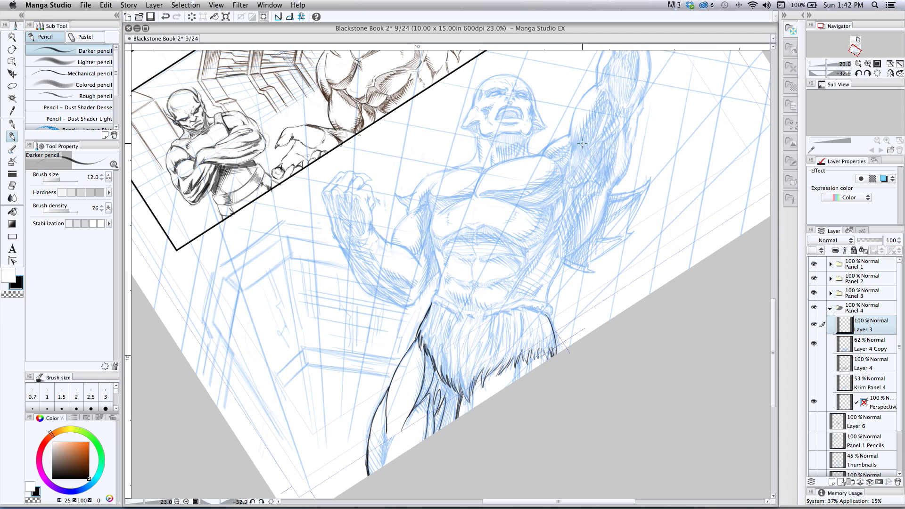
Step: Shade the inner thigh just under the fur's near edge with dense pencil hatching
{"action": "left_click", "coordinate": [11, 36]}
{"action": "left_click_drag", "start_coordinate": [371, 400], "coordinate": [379, 399]}
{"action": "left_click_drag", "start_coordinate": [333, 430], "coordinate": [348, 377]}
{"action": "mouse_move", "coordinate": [360, 411]}
{"action": "left_mouse_down"}
{"action": "mouse_move", "coordinate": [358, 392]}
{"action": "mouse_move", "coordinate": [372, 393]}
{"action": "mouse_move", "coordinate": [370, 412]}
{"action": "left_mouse_up"}
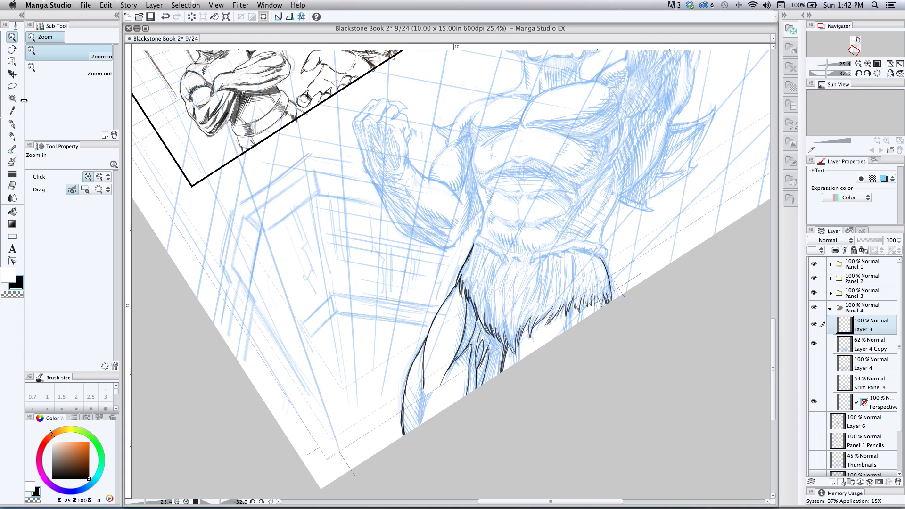
{"action": "left_click", "coordinate": [12, 134]}
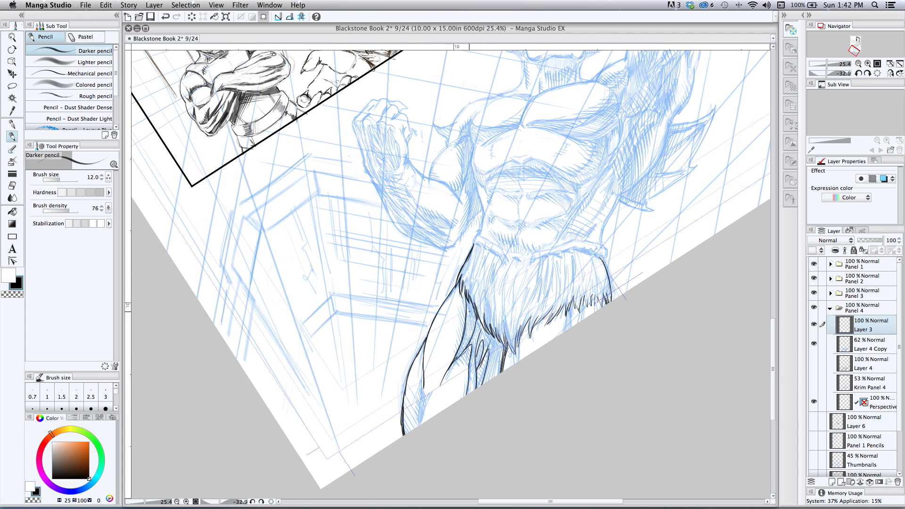
{"action": "left_click_drag", "start_coordinate": [467, 325], "coordinate": [466, 299]}
{"action": "mouse_move", "coordinate": [467, 330]}
{"action": "left_mouse_down"}
{"action": "mouse_move", "coordinate": [469, 306]}
{"action": "mouse_move", "coordinate": [476, 320]}
{"action": "mouse_move", "coordinate": [464, 345]}
{"action": "mouse_move", "coordinate": [467, 328]}
{"action": "left_mouse_up"}
{"action": "left_click_drag", "start_coordinate": [456, 359], "coordinate": [477, 322]}
{"action": "left_click_drag", "start_coordinate": [471, 346], "coordinate": [481, 320]}
{"action": "left_click_drag", "start_coordinate": [472, 353], "coordinate": [480, 325]}
{"action": "mouse_move", "coordinate": [470, 373]}
{"action": "left_mouse_down"}
{"action": "mouse_move", "coordinate": [477, 339]}
{"action": "mouse_move", "coordinate": [476, 356]}
{"action": "left_mouse_up"}
{"action": "left_click_drag", "start_coordinate": [469, 389], "coordinate": [476, 374]}
{"action": "left_click_drag", "start_coordinate": [470, 394], "coordinate": [484, 325]}
{"action": "left_click_drag", "start_coordinate": [476, 353], "coordinate": [485, 329]}
{"action": "left_click_drag", "start_coordinate": [481, 344], "coordinate": [485, 329]}
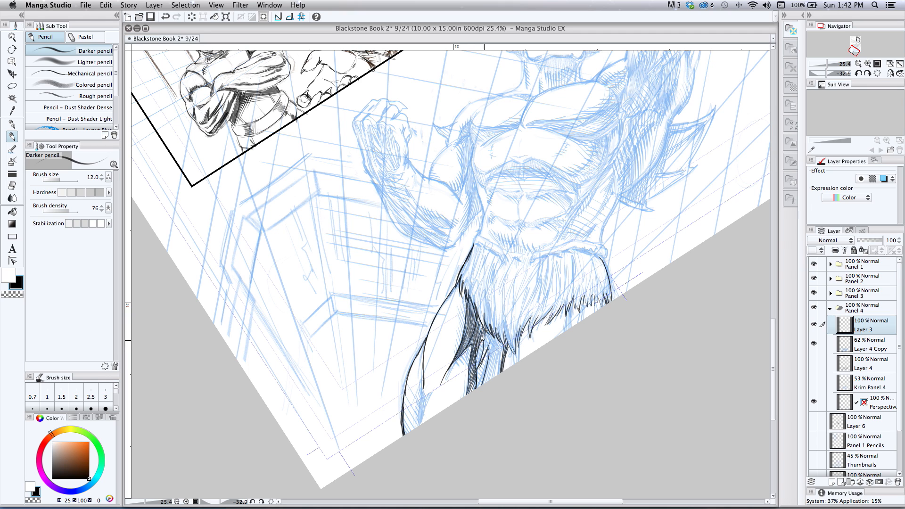
Step: Hatch the dark area between the legs under the lowest point of the fur hem
{"action": "left_click_drag", "start_coordinate": [482, 361], "coordinate": [495, 339]}
{"action": "left_click_drag", "start_coordinate": [483, 383], "coordinate": [495, 338]}
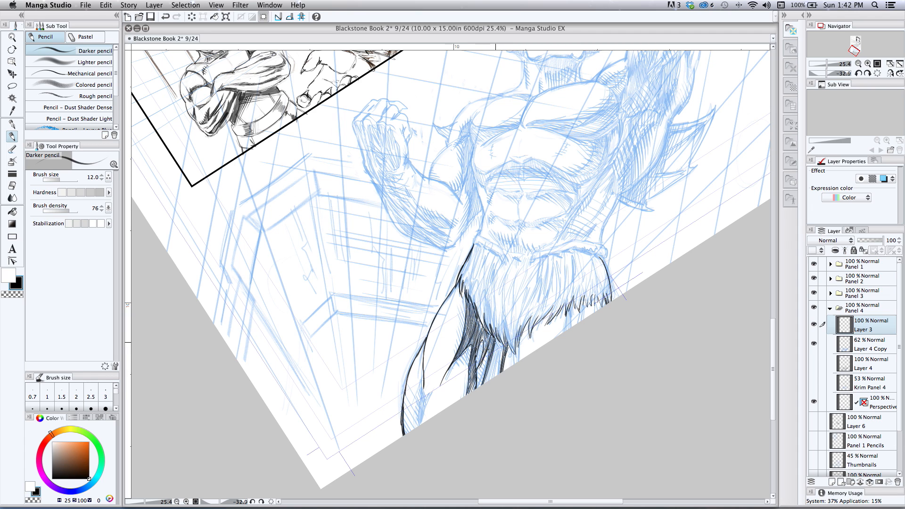
{"action": "left_click_drag", "start_coordinate": [485, 382], "coordinate": [499, 339]}
{"action": "mouse_move", "coordinate": [489, 381]}
{"action": "left_mouse_down"}
{"action": "mouse_move", "coordinate": [500, 340]}
{"action": "mouse_move", "coordinate": [503, 348]}
{"action": "mouse_move", "coordinate": [493, 339]}
{"action": "left_mouse_up"}
{"action": "left_click_drag", "start_coordinate": [483, 382], "coordinate": [491, 356]}
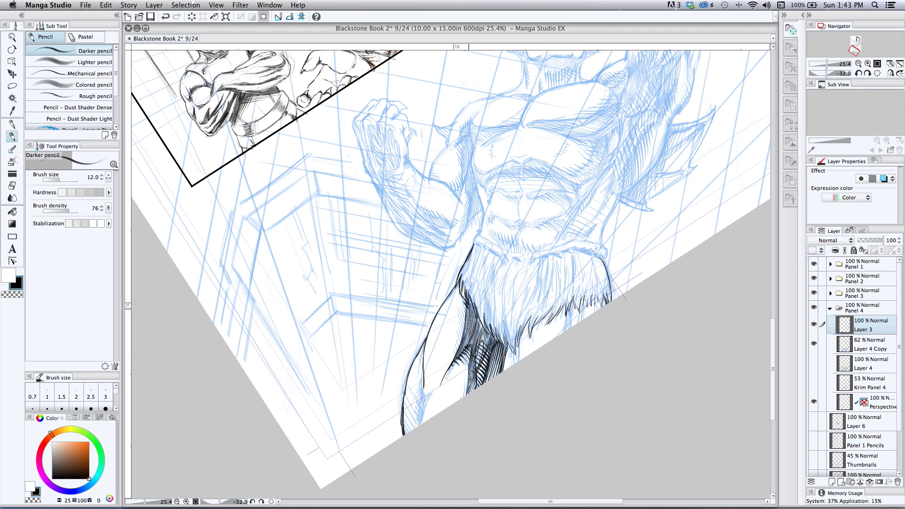
{"action": "left_click_drag", "start_coordinate": [469, 305], "coordinate": [462, 325]}
{"action": "left_click_drag", "start_coordinate": [466, 307], "coordinate": [460, 319]}
{"action": "left_click_drag", "start_coordinate": [467, 317], "coordinate": [455, 337]}
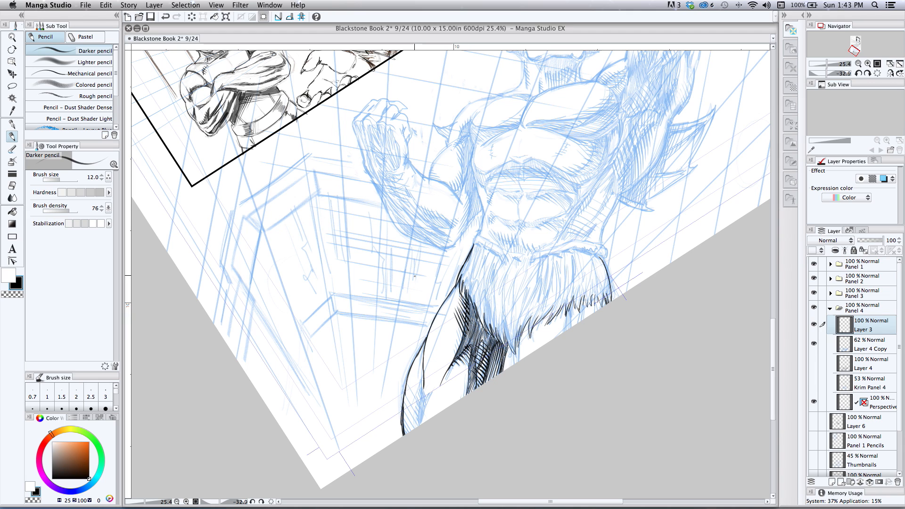
{"action": "key", "text": "super+z"}
{"action": "key", "text": "super+z"}
{"action": "key", "text": "super+z"}
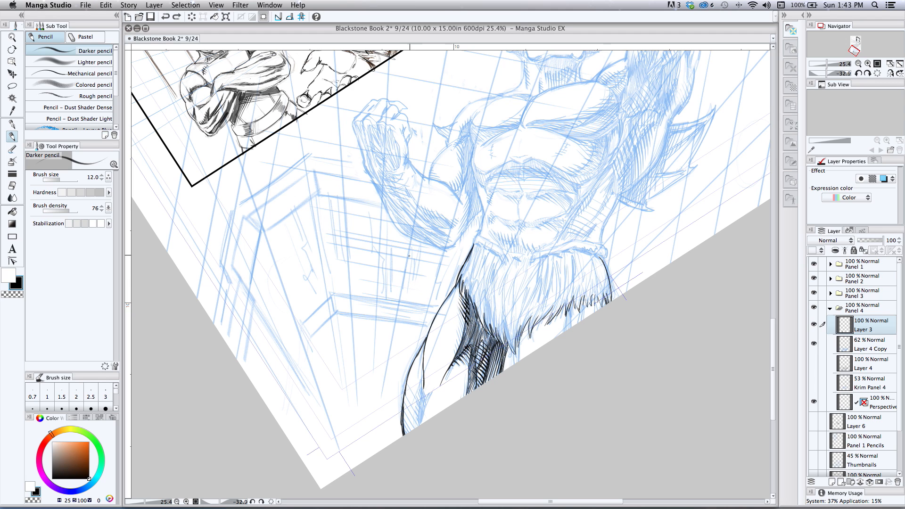
Step: Feather the edge of the inner-thigh shadow and hatch the narrow shadow at the lower end of the leg
{"action": "left_click_drag", "start_coordinate": [468, 317], "coordinate": [454, 342]}
{"action": "left_click_drag", "start_coordinate": [424, 388], "coordinate": [418, 427]}
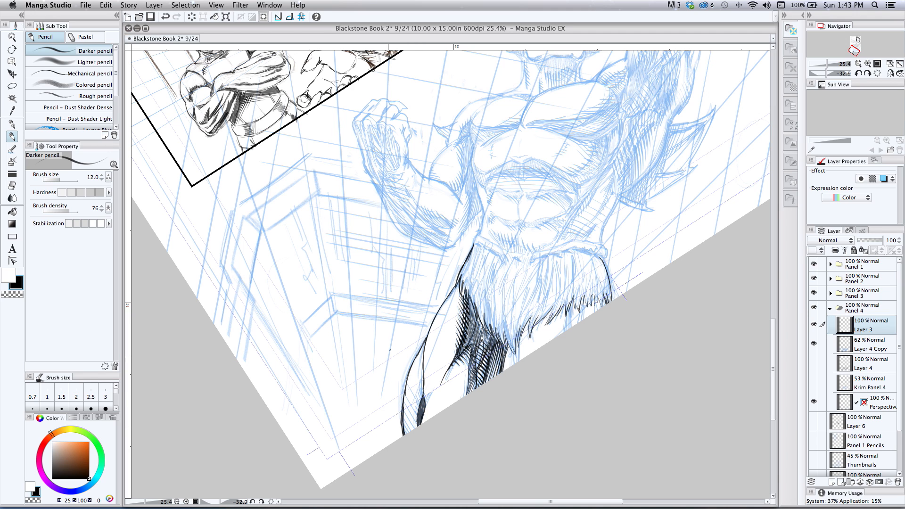
{"action": "left_click_drag", "start_coordinate": [422, 392], "coordinate": [419, 403]}
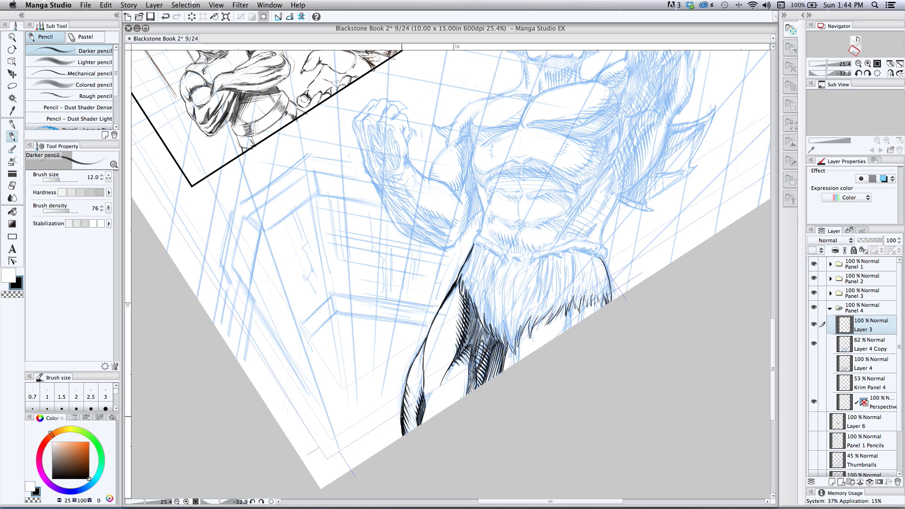
Step: Add short hatch marks along the lower thigh's inner line and strengthen the thigh's outer contour
{"action": "left_click_drag", "start_coordinate": [432, 396], "coordinate": [438, 386]}
{"action": "left_click_drag", "start_coordinate": [441, 378], "coordinate": [432, 389]}
{"action": "left_click_drag", "start_coordinate": [433, 391], "coordinate": [443, 379]}
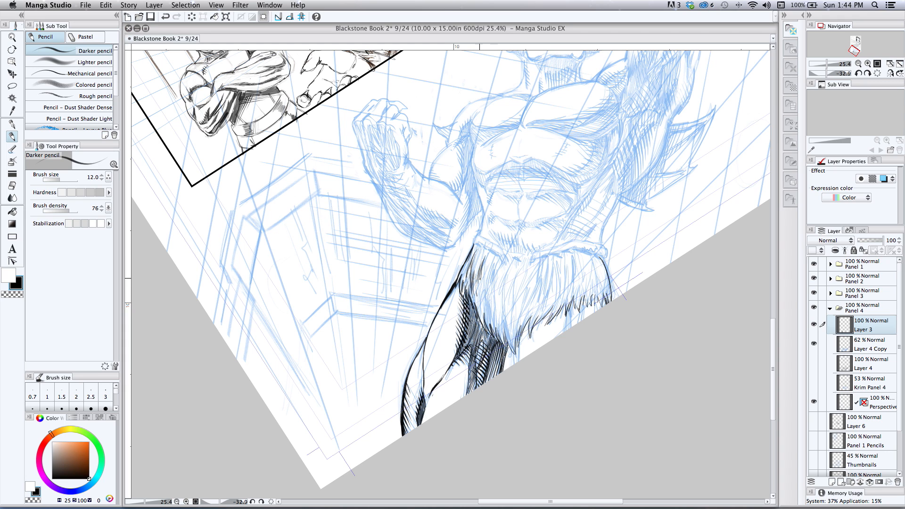
{"action": "left_click_drag", "start_coordinate": [434, 321], "coordinate": [428, 338]}
Step: Pencil the far side contour of the waist and fill the fur loincloth with flowing hair strokes
{"action": "mouse_move", "coordinate": [620, 195]}
{"action": "left_mouse_down"}
{"action": "mouse_move", "coordinate": [603, 228]}
{"action": "mouse_move", "coordinate": [606, 251]}
{"action": "left_mouse_up"}
{"action": "left_click_drag", "start_coordinate": [602, 262], "coordinate": [612, 300]}
{"action": "mouse_move", "coordinate": [480, 288]}
{"action": "left_mouse_down"}
{"action": "mouse_move", "coordinate": [483, 313]}
{"action": "mouse_move", "coordinate": [510, 339]}
{"action": "left_mouse_up"}
{"action": "mouse_move", "coordinate": [510, 308]}
{"action": "left_mouse_down"}
{"action": "mouse_move", "coordinate": [515, 344]}
{"action": "mouse_move", "coordinate": [525, 329]}
{"action": "left_mouse_up"}
{"action": "left_click_drag", "start_coordinate": [523, 288], "coordinate": [541, 319]}
{"action": "mouse_move", "coordinate": [551, 277]}
{"action": "left_mouse_down"}
{"action": "mouse_move", "coordinate": [540, 312]}
{"action": "mouse_move", "coordinate": [551, 316]}
{"action": "left_mouse_up"}
{"action": "mouse_move", "coordinate": [552, 271]}
{"action": "left_mouse_down"}
{"action": "mouse_move", "coordinate": [558, 300]}
{"action": "mouse_move", "coordinate": [564, 286]}
{"action": "left_mouse_up"}
{"action": "mouse_move", "coordinate": [558, 275]}
{"action": "left_mouse_down"}
{"action": "mouse_move", "coordinate": [568, 310]}
{"action": "mouse_move", "coordinate": [576, 295]}
{"action": "mouse_move", "coordinate": [583, 300]}
{"action": "left_mouse_up"}
{"action": "mouse_move", "coordinate": [578, 263]}
{"action": "left_mouse_down"}
{"action": "mouse_move", "coordinate": [594, 285]}
{"action": "mouse_move", "coordinate": [588, 253]}
{"action": "mouse_move", "coordinate": [604, 296]}
{"action": "left_mouse_up"}
{"action": "mouse_move", "coordinate": [601, 264]}
{"action": "left_mouse_down"}
{"action": "mouse_move", "coordinate": [606, 295]}
{"action": "mouse_move", "coordinate": [607, 287]}
{"action": "left_mouse_up"}
{"action": "left_click_drag", "start_coordinate": [606, 281], "coordinate": [608, 296]}
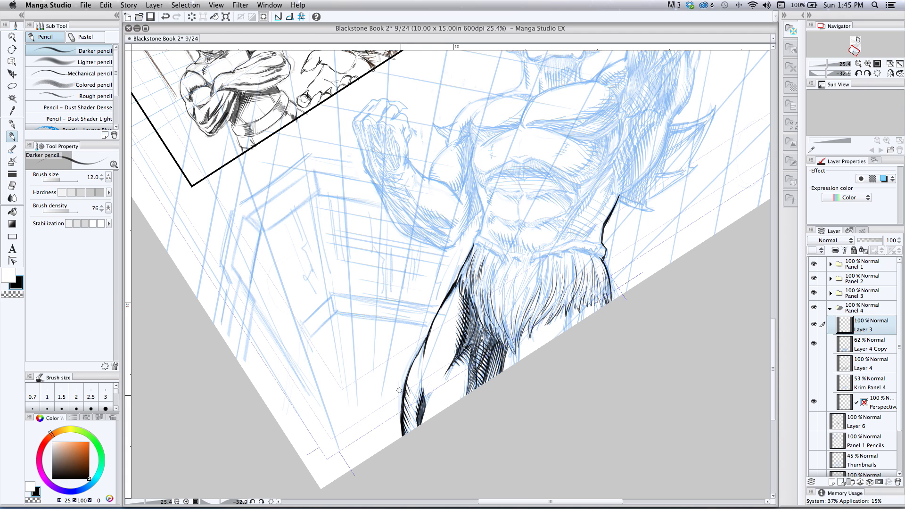
Step: Touch up the lower thigh with short marks, try new contour lines on it, and undo the last stroke
{"action": "left_click_drag", "start_coordinate": [430, 399], "coordinate": [424, 406]}
{"action": "mouse_move", "coordinate": [430, 396]}
{"action": "left_mouse_down"}
{"action": "mouse_move", "coordinate": [426, 403]}
{"action": "mouse_move", "coordinate": [421, 382]}
{"action": "left_mouse_up"}
{"action": "left_click_drag", "start_coordinate": [427, 338], "coordinate": [423, 409]}
{"action": "left_click_drag", "start_coordinate": [463, 345], "coordinate": [424, 403]}
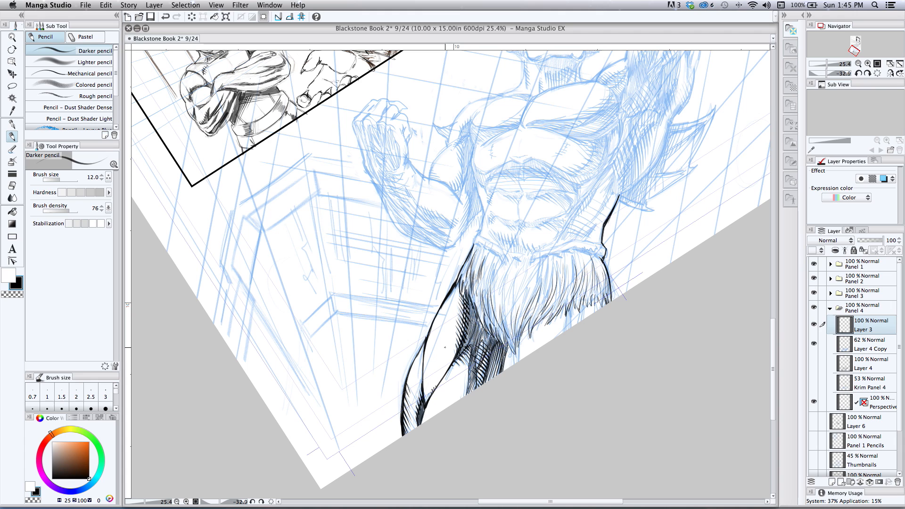
{"action": "key", "text": "super+z"}
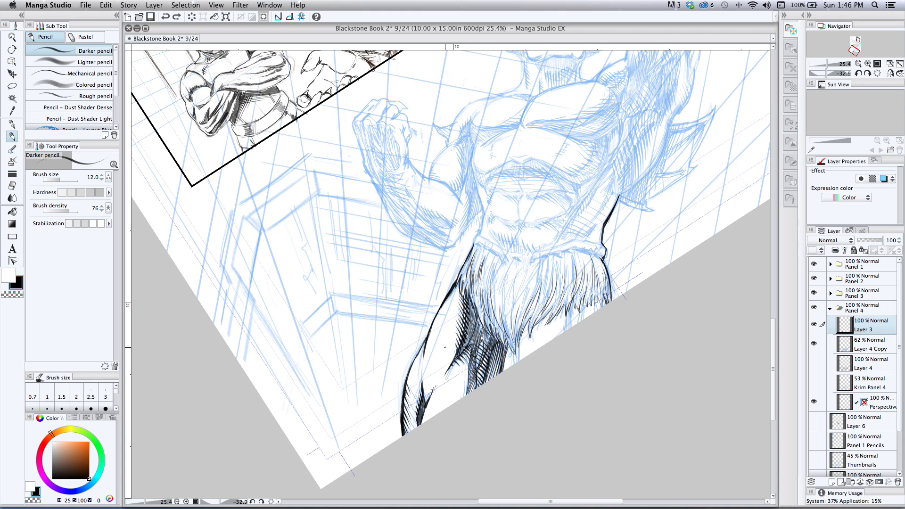
Step: Outline the folded waistband of the fur loincloth and add more hair strokes below it
{"action": "mouse_move", "coordinate": [476, 235]}
{"action": "left_mouse_down"}
{"action": "mouse_move", "coordinate": [473, 245]}
{"action": "mouse_move", "coordinate": [497, 245]}
{"action": "mouse_move", "coordinate": [509, 262]}
{"action": "mouse_move", "coordinate": [484, 246]}
{"action": "mouse_move", "coordinate": [523, 266]}
{"action": "mouse_move", "coordinate": [581, 237]}
{"action": "left_mouse_up"}
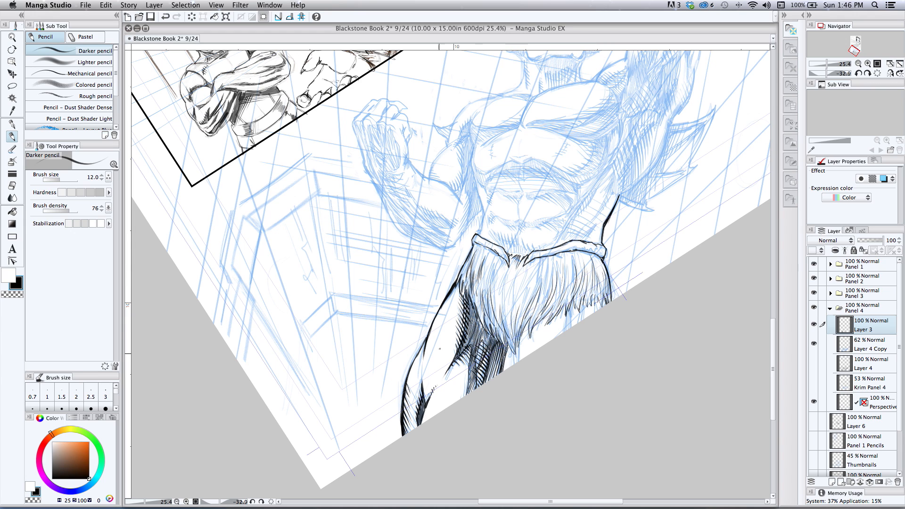
{"action": "left_click_drag", "start_coordinate": [516, 269], "coordinate": [509, 282]}
{"action": "mouse_move", "coordinate": [517, 271]}
{"action": "left_mouse_down"}
{"action": "mouse_move", "coordinate": [510, 310]}
{"action": "mouse_move", "coordinate": [527, 293]}
{"action": "left_mouse_up"}
{"action": "mouse_move", "coordinate": [553, 263]}
{"action": "left_mouse_down"}
{"action": "mouse_move", "coordinate": [551, 286]}
{"action": "mouse_move", "coordinate": [597, 282]}
{"action": "left_mouse_up"}
Step: Pencil the contour and shadow of the far leg where it emerges beneath the fur hem
{"action": "left_click_drag", "start_coordinate": [517, 353], "coordinate": [516, 363]}
{"action": "mouse_move", "coordinate": [571, 316]}
{"action": "left_mouse_down"}
{"action": "mouse_move", "coordinate": [563, 332]}
{"action": "mouse_move", "coordinate": [584, 303]}
{"action": "left_mouse_up"}
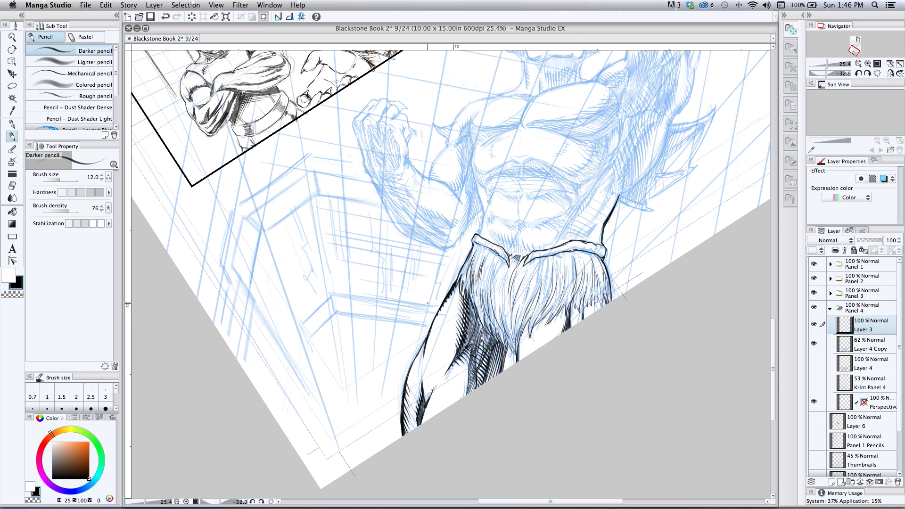
{"action": "left_click_drag", "start_coordinate": [378, 263], "coordinate": [325, 318]}
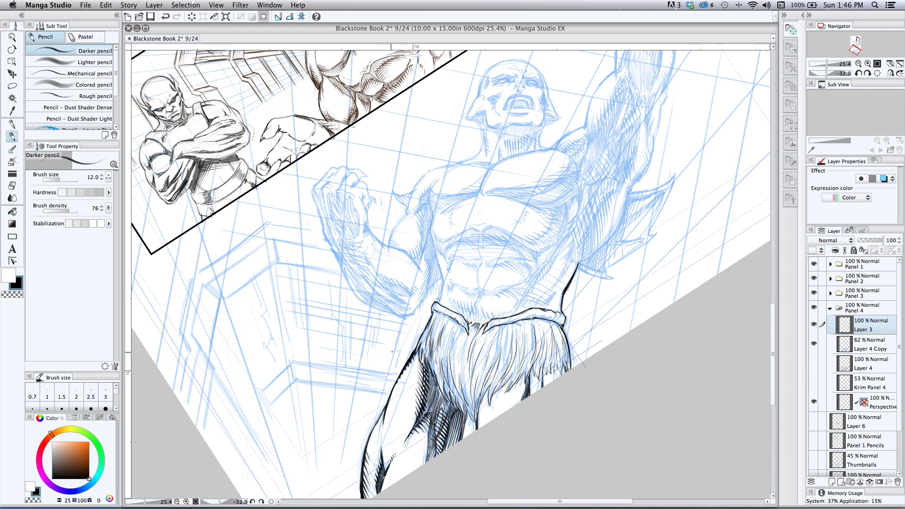
Step: Pencil the torso's side contour on the bent-arm side from the chest down to the fur waistband
{"action": "left_click_drag", "start_coordinate": [353, 326], "coordinate": [349, 364]}
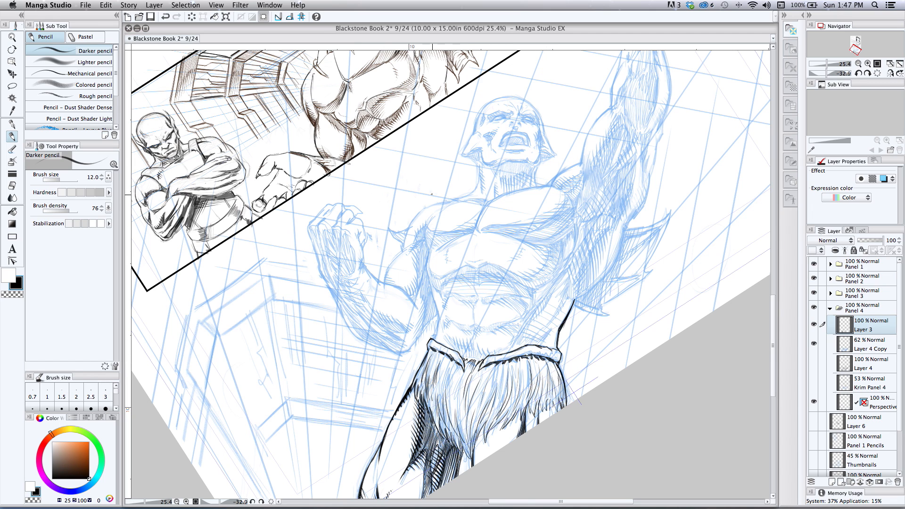
{"action": "mouse_move", "coordinate": [424, 231]}
{"action": "left_mouse_down"}
{"action": "mouse_move", "coordinate": [433, 215]}
{"action": "mouse_move", "coordinate": [422, 233]}
{"action": "mouse_move", "coordinate": [438, 292]}
{"action": "left_mouse_up"}
{"action": "left_click_drag", "start_coordinate": [433, 293], "coordinate": [435, 337]}
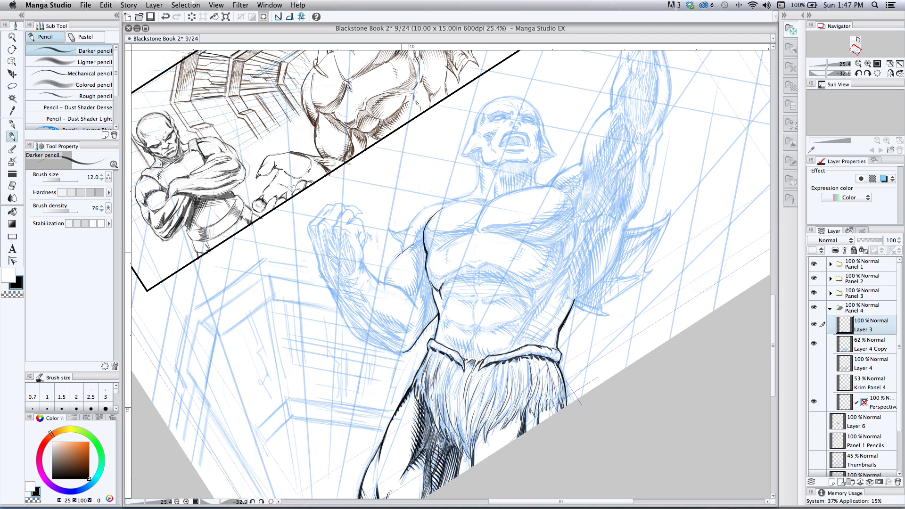
Step: Pencil the bent arm's shoulder and upper arm contours, the chest centre crease and the edges of both chest muscles
{"action": "left_click_drag", "start_coordinate": [390, 266], "coordinate": [384, 282]}
{"action": "mouse_move", "coordinate": [404, 243]}
{"action": "left_mouse_down"}
{"action": "mouse_move", "coordinate": [414, 218]}
{"action": "mouse_move", "coordinate": [453, 200]}
{"action": "left_mouse_up"}
{"action": "mouse_move", "coordinate": [481, 207]}
{"action": "left_mouse_down"}
{"action": "mouse_move", "coordinate": [477, 227]}
{"action": "mouse_move", "coordinate": [547, 247]}
{"action": "mouse_move", "coordinate": [562, 241]}
{"action": "left_mouse_up"}
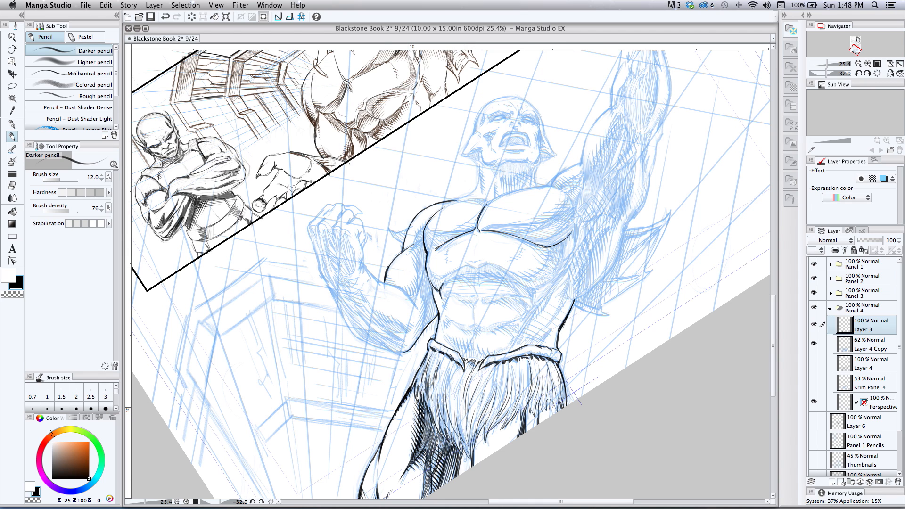
{"action": "left_click_drag", "start_coordinate": [427, 229], "coordinate": [470, 229]}
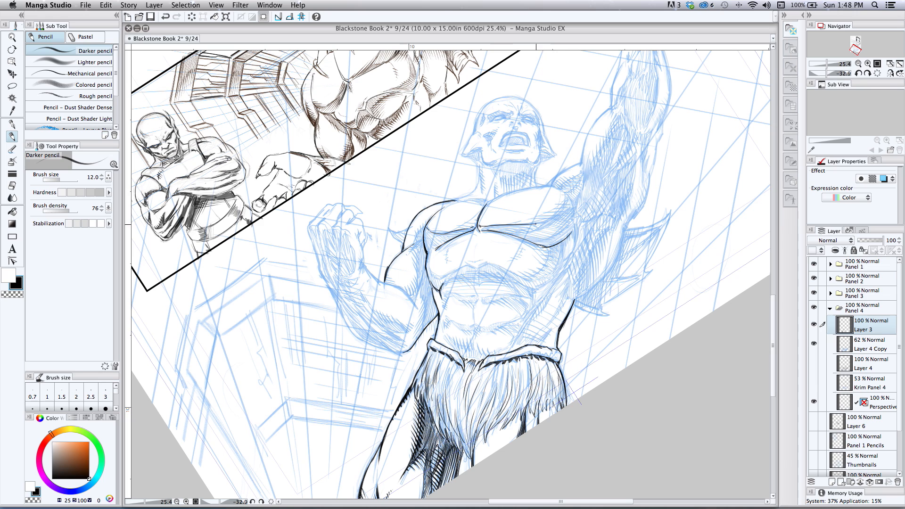
{"action": "left_click_drag", "start_coordinate": [560, 215], "coordinate": [567, 198]}
{"action": "mouse_move", "coordinate": [435, 250]}
{"action": "left_mouse_down"}
{"action": "mouse_move", "coordinate": [549, 246]}
{"action": "mouse_move", "coordinate": [437, 250]}
{"action": "left_mouse_up"}
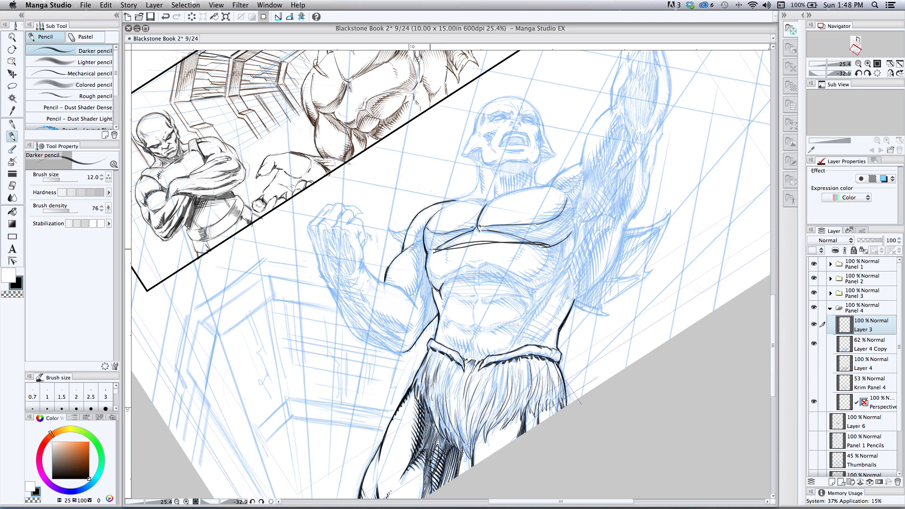
{"action": "key", "text": "super+z"}
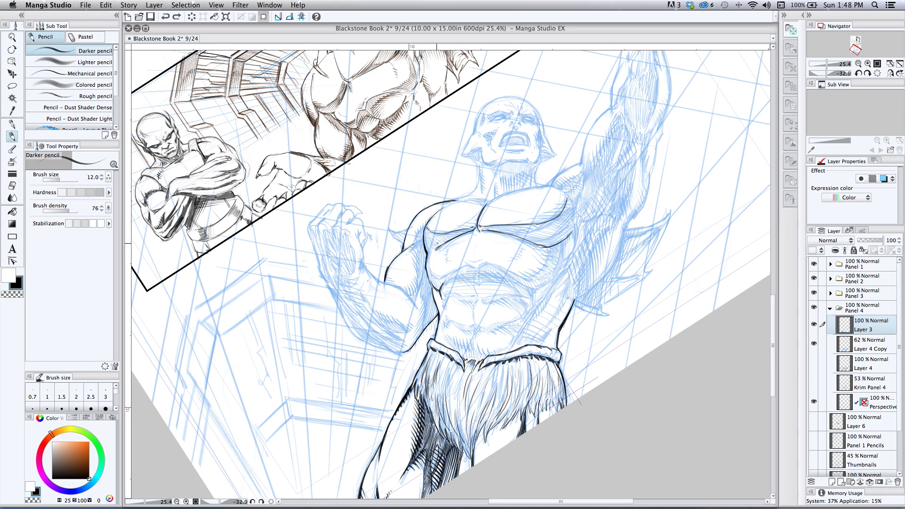
{"action": "mouse_move", "coordinate": [441, 246]}
{"action": "left_mouse_down"}
{"action": "mouse_move", "coordinate": [474, 230]}
{"action": "mouse_move", "coordinate": [543, 249]}
{"action": "left_mouse_up"}
{"action": "key", "text": "super+z"}
{"action": "key", "text": "super+z"}
Step: Pencil the rib cage arch and the upper chest and raised shoulder contours, trying and undoing a centre line down the torso
{"action": "mouse_move", "coordinate": [443, 276]}
{"action": "left_mouse_down"}
{"action": "mouse_move", "coordinate": [489, 262]}
{"action": "mouse_move", "coordinate": [528, 277]}
{"action": "left_mouse_up"}
{"action": "left_click_drag", "start_coordinate": [497, 198], "coordinate": [488, 226]}
{"action": "key", "text": "super+z"}
{"action": "mouse_move", "coordinate": [487, 199]}
{"action": "left_mouse_down"}
{"action": "mouse_move", "coordinate": [470, 224]}
{"action": "mouse_move", "coordinate": [460, 274]}
{"action": "mouse_move", "coordinate": [470, 339]}
{"action": "left_mouse_up"}
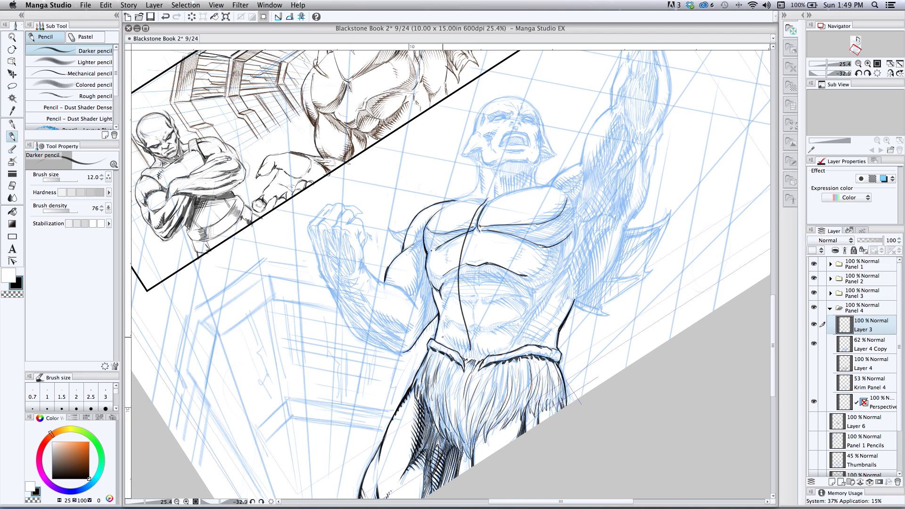
{"action": "key", "text": "super+z"}
{"action": "mouse_move", "coordinate": [487, 203]}
{"action": "left_mouse_down"}
{"action": "mouse_move", "coordinate": [476, 228]}
{"action": "mouse_move", "coordinate": [490, 201]}
{"action": "mouse_move", "coordinate": [527, 191]}
{"action": "mouse_move", "coordinate": [492, 200]}
{"action": "mouse_move", "coordinate": [548, 185]}
{"action": "mouse_move", "coordinate": [581, 162]}
{"action": "left_mouse_up"}
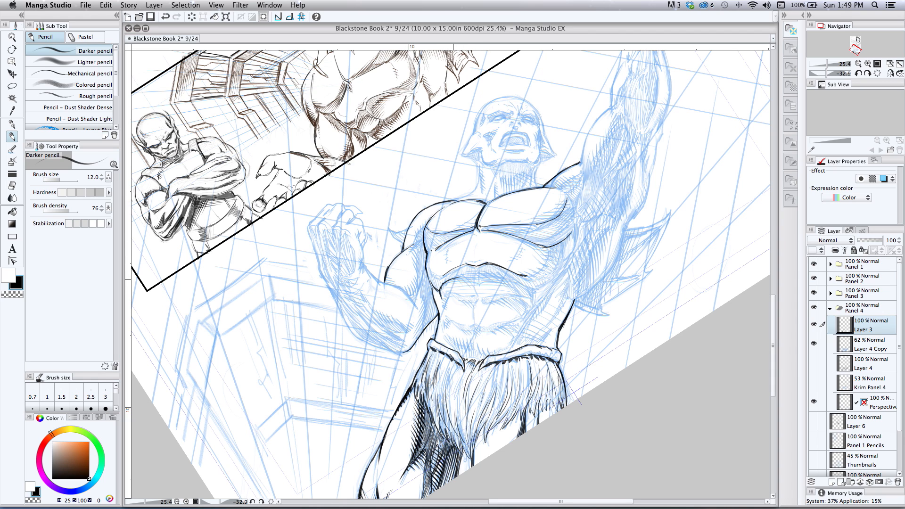
Step: Outline the rows of abdominal muscles and their centre crease from below the rib cage to the waist
{"action": "mouse_move", "coordinate": [473, 280]}
{"action": "left_mouse_down"}
{"action": "mouse_move", "coordinate": [475, 291]}
{"action": "mouse_move", "coordinate": [476, 281]}
{"action": "mouse_move", "coordinate": [503, 280]}
{"action": "mouse_move", "coordinate": [523, 295]}
{"action": "left_mouse_up"}
{"action": "left_click_drag", "start_coordinate": [447, 297], "coordinate": [522, 294]}
{"action": "mouse_move", "coordinate": [449, 298]}
{"action": "left_mouse_down"}
{"action": "mouse_move", "coordinate": [473, 296]}
{"action": "mouse_move", "coordinate": [474, 320]}
{"action": "mouse_move", "coordinate": [483, 303]}
{"action": "mouse_move", "coordinate": [527, 304]}
{"action": "left_mouse_up"}
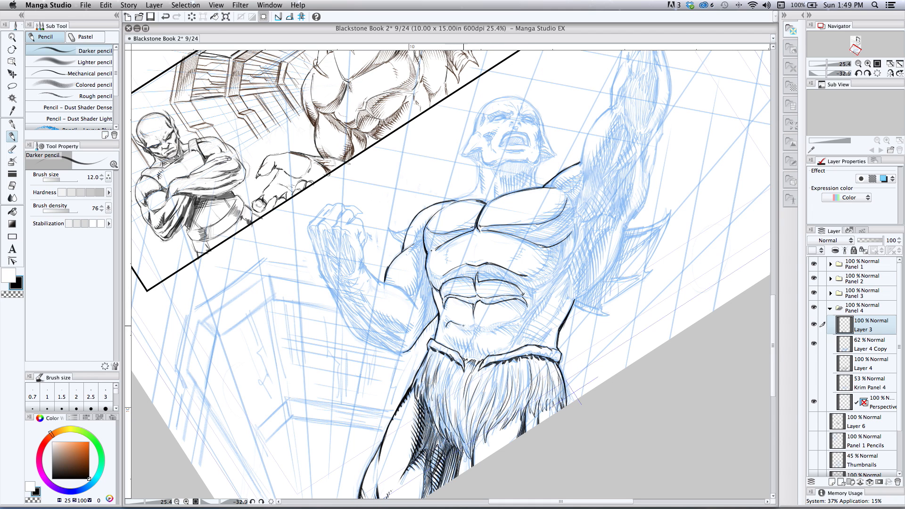
{"action": "mouse_move", "coordinate": [465, 332]}
{"action": "left_mouse_down"}
{"action": "mouse_move", "coordinate": [452, 324]}
{"action": "mouse_move", "coordinate": [514, 324]}
{"action": "left_mouse_up"}
{"action": "left_click_drag", "start_coordinate": [471, 348], "coordinate": [501, 349]}
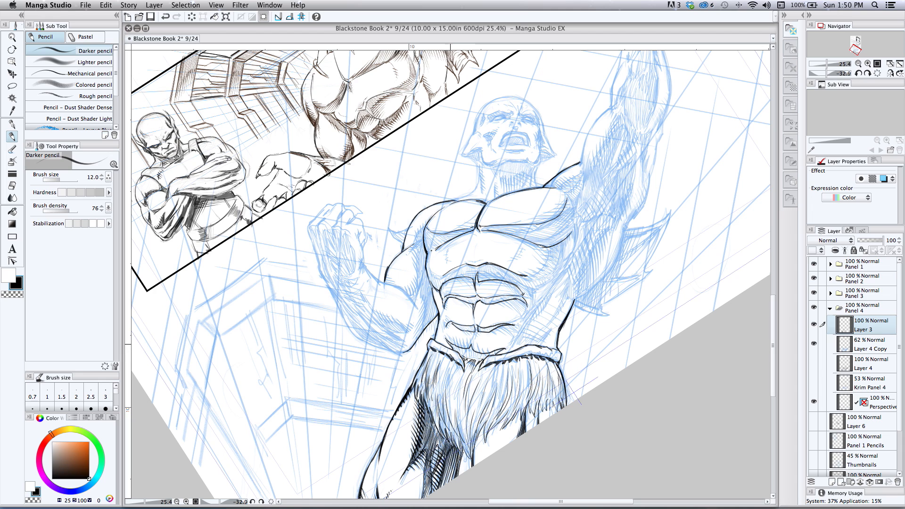
Step: Hatch the small shadow at the bottom of the abdomen, just above the fur waistband
{"action": "left_click_drag", "start_coordinate": [457, 346], "coordinate": [466, 357]}
{"action": "left_click_drag", "start_coordinate": [459, 349], "coordinate": [471, 357]}
{"action": "left_click_drag", "start_coordinate": [465, 349], "coordinate": [473, 359]}
{"action": "left_click_drag", "start_coordinate": [469, 350], "coordinate": [477, 359]}
{"action": "left_click_drag", "start_coordinate": [472, 350], "coordinate": [481, 358]}
{"action": "left_click_drag", "start_coordinate": [476, 351], "coordinate": [482, 359]}
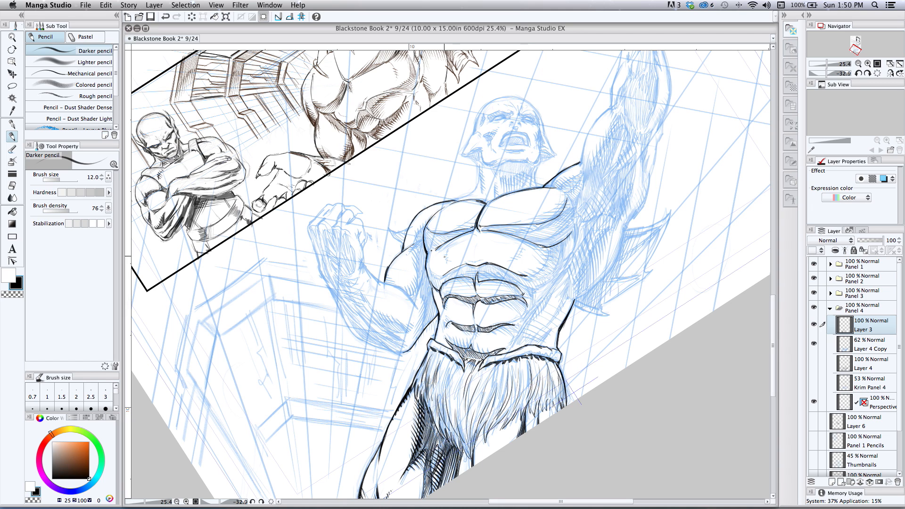
Step: Shade the band beneath the rib cage arch, and outline and hatch the rib muscles on the raised-arm side
{"action": "mouse_move", "coordinate": [439, 289]}
{"action": "left_mouse_down"}
{"action": "mouse_move", "coordinate": [444, 276]}
{"action": "mouse_move", "coordinate": [470, 268]}
{"action": "mouse_move", "coordinate": [478, 275]}
{"action": "mouse_move", "coordinate": [481, 265]}
{"action": "mouse_move", "coordinate": [526, 285]}
{"action": "mouse_move", "coordinate": [546, 263]}
{"action": "left_mouse_up"}
{"action": "mouse_move", "coordinate": [543, 266]}
{"action": "left_mouse_down"}
{"action": "mouse_move", "coordinate": [570, 237]}
{"action": "mouse_move", "coordinate": [557, 274]}
{"action": "left_mouse_up"}
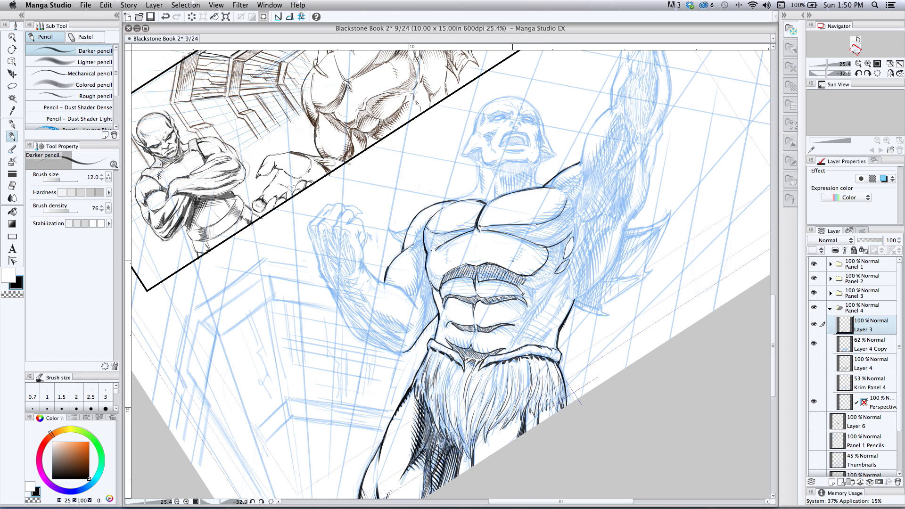
{"action": "left_click_drag", "start_coordinate": [527, 306], "coordinate": [521, 283]}
{"action": "left_click_drag", "start_coordinate": [527, 298], "coordinate": [524, 285]}
{"action": "left_click_drag", "start_coordinate": [531, 305], "coordinate": [524, 276]}
{"action": "mouse_move", "coordinate": [529, 291]}
{"action": "left_mouse_down"}
{"action": "mouse_move", "coordinate": [528, 276]}
{"action": "mouse_move", "coordinate": [542, 267]}
{"action": "left_mouse_up"}
{"action": "left_click_drag", "start_coordinate": [547, 282], "coordinate": [542, 252]}
{"action": "left_click_drag", "start_coordinate": [553, 272], "coordinate": [546, 256]}
{"action": "mouse_move", "coordinate": [554, 274]}
{"action": "left_mouse_down"}
{"action": "mouse_move", "coordinate": [547, 258]}
{"action": "mouse_move", "coordinate": [558, 248]}
{"action": "mouse_move", "coordinate": [550, 245]}
{"action": "mouse_move", "coordinate": [564, 235]}
{"action": "left_mouse_up"}
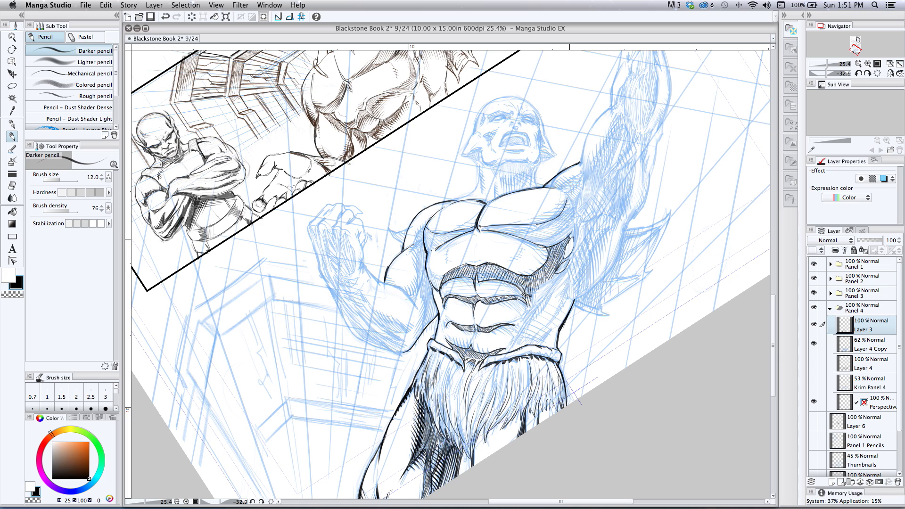
Step: Extend the hatching down the flank beside the upper abdominals and along the outer rib muscles
{"action": "left_click_drag", "start_coordinate": [554, 284], "coordinate": [545, 272]}
{"action": "mouse_move", "coordinate": [551, 288]}
{"action": "left_mouse_down"}
{"action": "mouse_move", "coordinate": [540, 277]}
{"action": "mouse_move", "coordinate": [530, 291]}
{"action": "left_mouse_up"}
{"action": "mouse_move", "coordinate": [534, 292]}
{"action": "left_mouse_down"}
{"action": "mouse_move", "coordinate": [544, 287]}
{"action": "mouse_move", "coordinate": [528, 316]}
{"action": "left_mouse_up"}
{"action": "mouse_move", "coordinate": [542, 299]}
{"action": "left_mouse_down"}
{"action": "mouse_move", "coordinate": [532, 312]}
{"action": "mouse_move", "coordinate": [555, 283]}
{"action": "left_mouse_up"}
{"action": "left_click_drag", "start_coordinate": [564, 271], "coordinate": [560, 280]}
{"action": "left_click_drag", "start_coordinate": [572, 260], "coordinate": [564, 274]}
Step: Define and hatch the cast shadow along the lower and outer edge of the raised-arm side chest muscle
{"action": "left_click_drag", "start_coordinate": [577, 229], "coordinate": [544, 246]}
{"action": "left_click_drag", "start_coordinate": [520, 237], "coordinate": [549, 248]}
{"action": "left_click_drag", "start_coordinate": [493, 231], "coordinate": [524, 238]}
{"action": "mouse_move", "coordinate": [491, 231]}
{"action": "left_mouse_down"}
{"action": "mouse_move", "coordinate": [523, 238]}
{"action": "mouse_move", "coordinate": [504, 228]}
{"action": "left_mouse_up"}
{"action": "mouse_move", "coordinate": [486, 227]}
{"action": "left_mouse_down"}
{"action": "mouse_move", "coordinate": [520, 232]}
{"action": "mouse_move", "coordinate": [567, 206]}
{"action": "mouse_move", "coordinate": [568, 219]}
{"action": "left_mouse_up"}
{"action": "left_click_drag", "start_coordinate": [571, 210], "coordinate": [571, 233]}
{"action": "mouse_move", "coordinate": [573, 199]}
{"action": "left_mouse_down"}
{"action": "mouse_move", "coordinate": [569, 218]}
{"action": "mouse_move", "coordinate": [507, 241]}
{"action": "mouse_move", "coordinate": [531, 247]}
{"action": "mouse_move", "coordinate": [496, 233]}
{"action": "mouse_move", "coordinate": [508, 228]}
{"action": "left_mouse_up"}
{"action": "left_click_drag", "start_coordinate": [540, 223], "coordinate": [514, 226]}
{"action": "left_click_drag", "start_coordinate": [572, 226], "coordinate": [540, 244]}
{"action": "left_click_drag", "start_coordinate": [569, 231], "coordinate": [546, 245]}
{"action": "mouse_move", "coordinate": [571, 232]}
{"action": "left_mouse_down"}
{"action": "mouse_move", "coordinate": [551, 246]}
{"action": "mouse_move", "coordinate": [534, 242]}
{"action": "mouse_move", "coordinate": [558, 236]}
{"action": "left_mouse_up"}
{"action": "mouse_move", "coordinate": [575, 222]}
{"action": "left_mouse_down"}
{"action": "mouse_move", "coordinate": [563, 234]}
{"action": "mouse_move", "coordinate": [510, 239]}
{"action": "mouse_move", "coordinate": [524, 242]}
{"action": "left_mouse_up"}
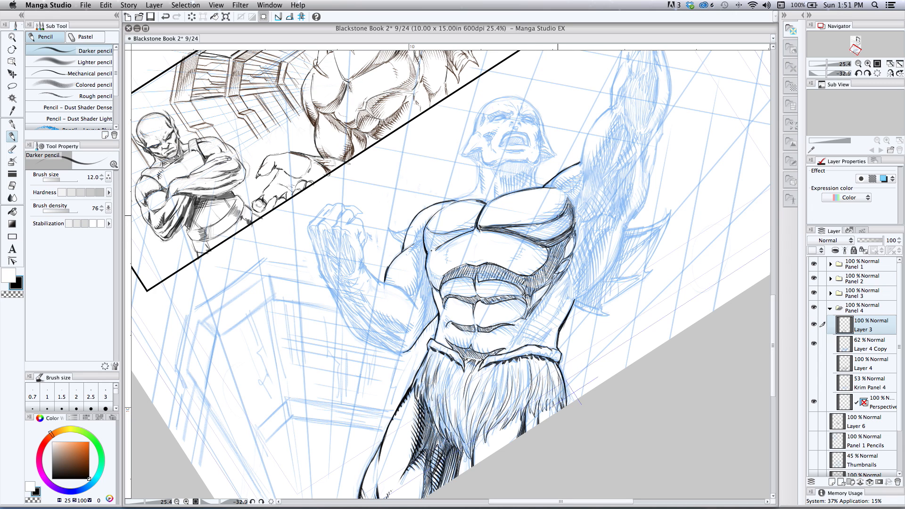
Step: Darken the shadow under the raised-arm side chest muscle with denser hatching strokes
{"action": "left_click_drag", "start_coordinate": [572, 217], "coordinate": [561, 234]}
{"action": "left_click_drag", "start_coordinate": [571, 223], "coordinate": [544, 241]}
{"action": "mouse_move", "coordinate": [563, 231]}
{"action": "left_mouse_down"}
{"action": "mouse_move", "coordinate": [543, 239]}
{"action": "mouse_move", "coordinate": [507, 229]}
{"action": "mouse_move", "coordinate": [520, 227]}
{"action": "left_mouse_up"}
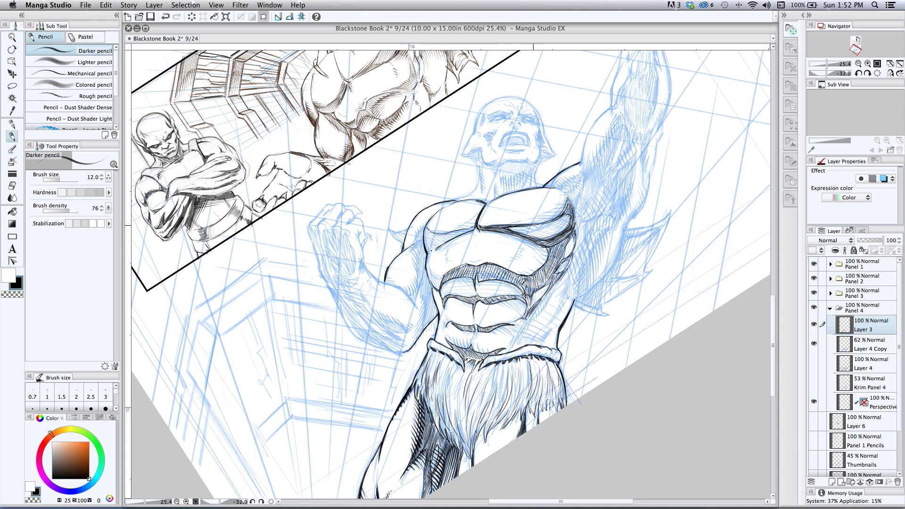
{"action": "left_click_drag", "start_coordinate": [570, 212], "coordinate": [533, 226]}
{"action": "left_click_drag", "start_coordinate": [573, 216], "coordinate": [543, 226]}
{"action": "left_click_drag", "start_coordinate": [551, 224], "coordinate": [530, 230]}
{"action": "mouse_move", "coordinate": [550, 225]}
{"action": "left_mouse_down"}
{"action": "mouse_move", "coordinate": [523, 232]}
{"action": "mouse_move", "coordinate": [558, 229]}
{"action": "mouse_move", "coordinate": [536, 235]}
{"action": "mouse_move", "coordinate": [551, 235]}
{"action": "left_mouse_up"}
{"action": "left_click_drag", "start_coordinate": [572, 224], "coordinate": [539, 241]}
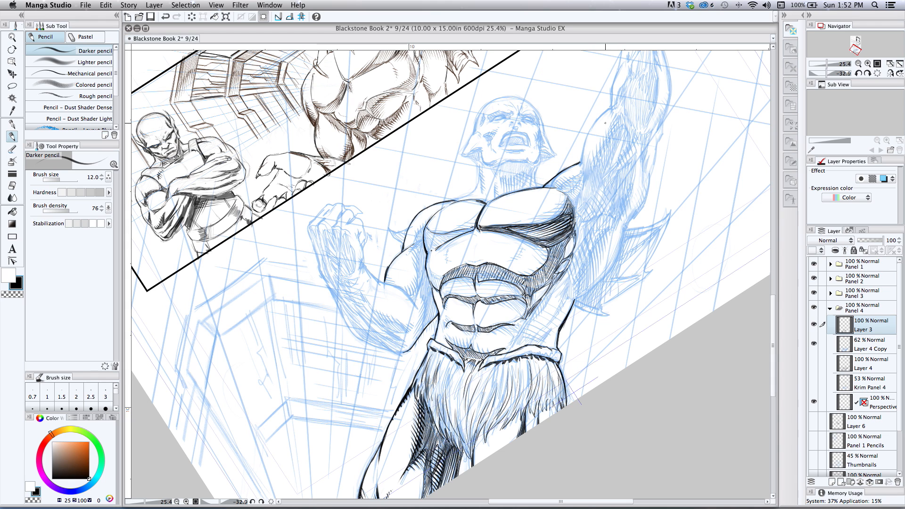
Step: Lasso the raised arm of the blue sketch on Layer 4 Copy
{"action": "left_click_drag", "start_coordinate": [371, 335], "coordinate": [283, 371]}
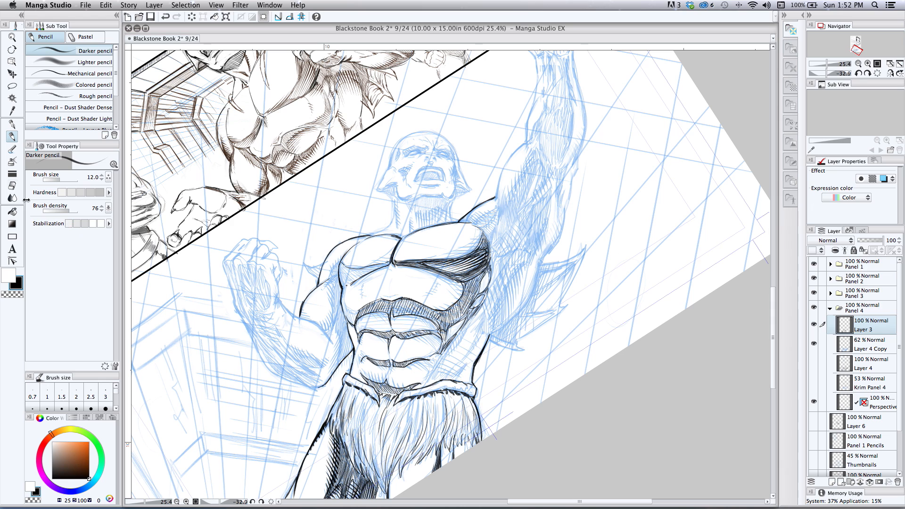
{"action": "left_click", "coordinate": [13, 37]}
{"action": "left_click_drag", "start_coordinate": [279, 245], "coordinate": [316, 269]}
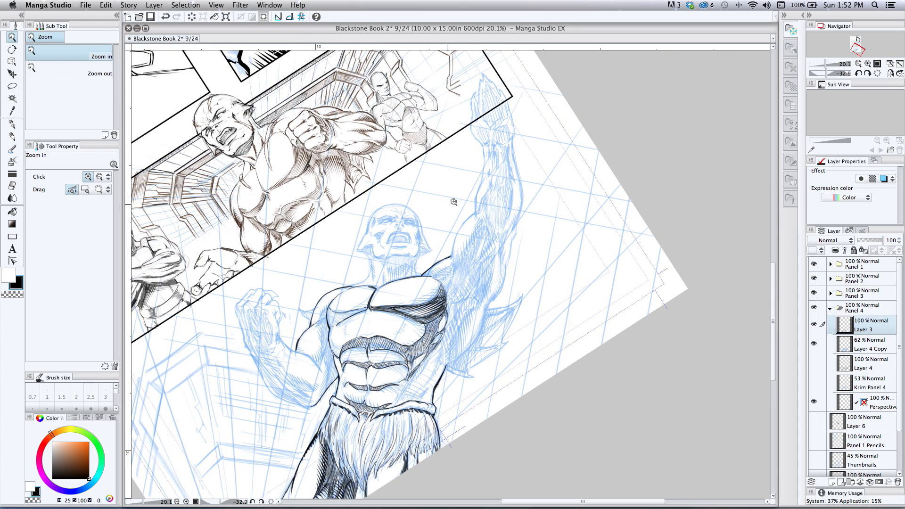
{"action": "left_click", "coordinate": [860, 348]}
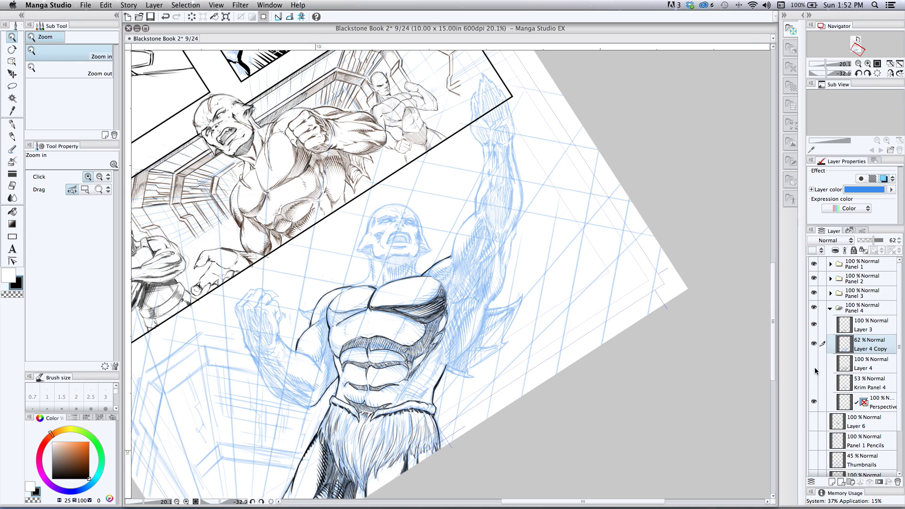
{"action": "left_click", "coordinate": [12, 86]}
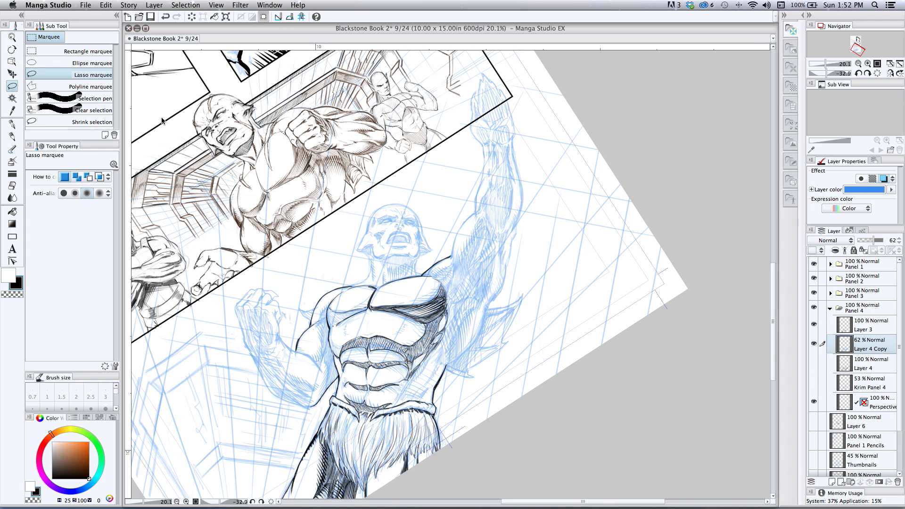
{"action": "mouse_move", "coordinate": [466, 160]}
{"action": "left_mouse_down"}
{"action": "mouse_move", "coordinate": [476, 64]}
{"action": "mouse_move", "coordinate": [525, 110]}
{"action": "mouse_move", "coordinate": [528, 212]}
{"action": "mouse_move", "coordinate": [476, 290]}
{"action": "left_mouse_up"}
{"action": "left_click_drag", "start_coordinate": [453, 253], "coordinate": [444, 241]}
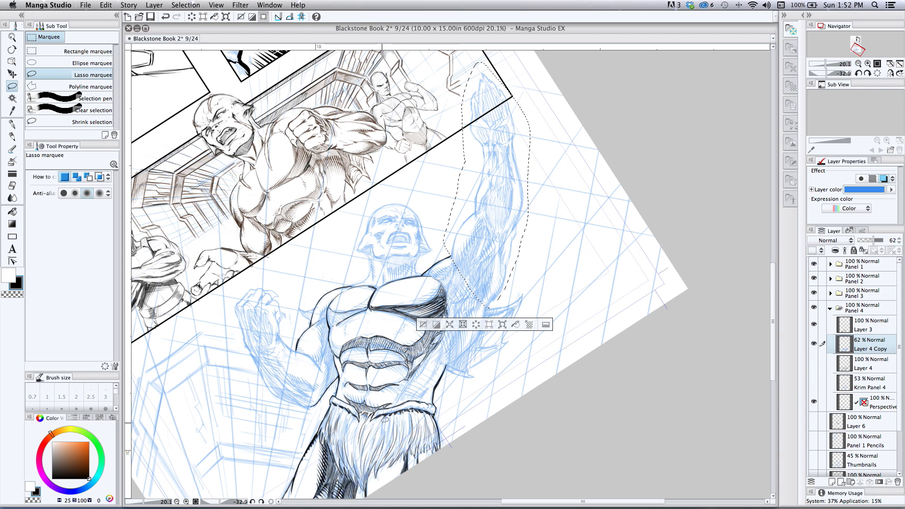
Step: Start a Mesh Transformation on the selected arm and set the mesh to 7 horizontal and 7 vertical points
{"action": "left_click", "coordinate": [106, 6]}
{"action": "mouse_move", "coordinate": [171, 157]}
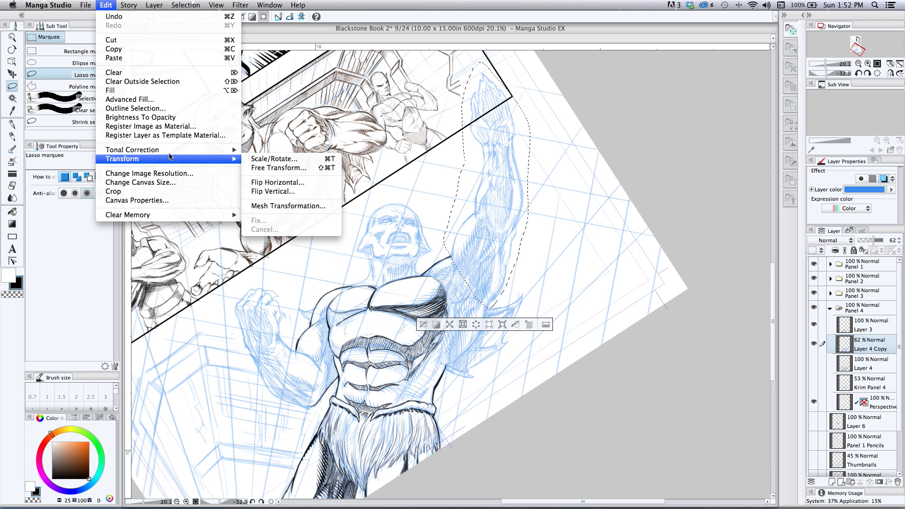
{"action": "left_click", "coordinate": [257, 206]}
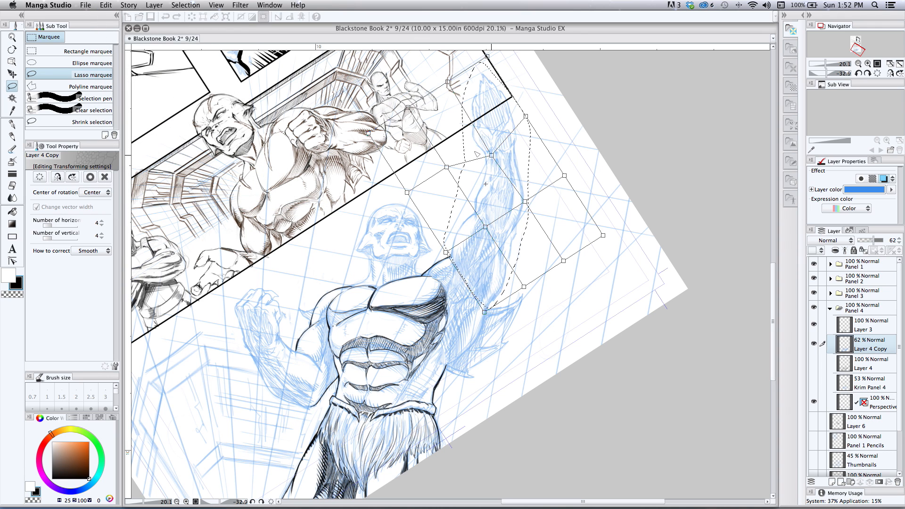
{"action": "key", "text": "super+z"}
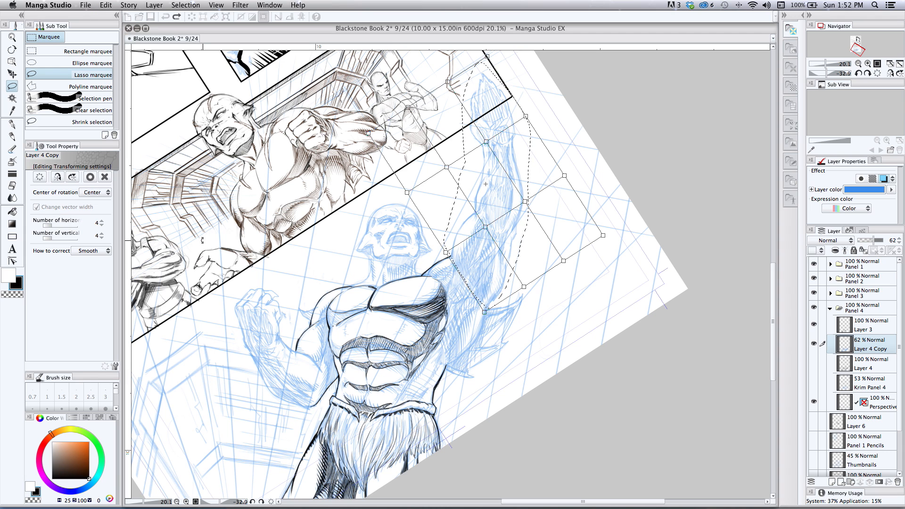
{"action": "left_click", "coordinate": [102, 221]}
{"action": "left_click", "coordinate": [101, 233]}
{"action": "left_click", "coordinate": [101, 221]}
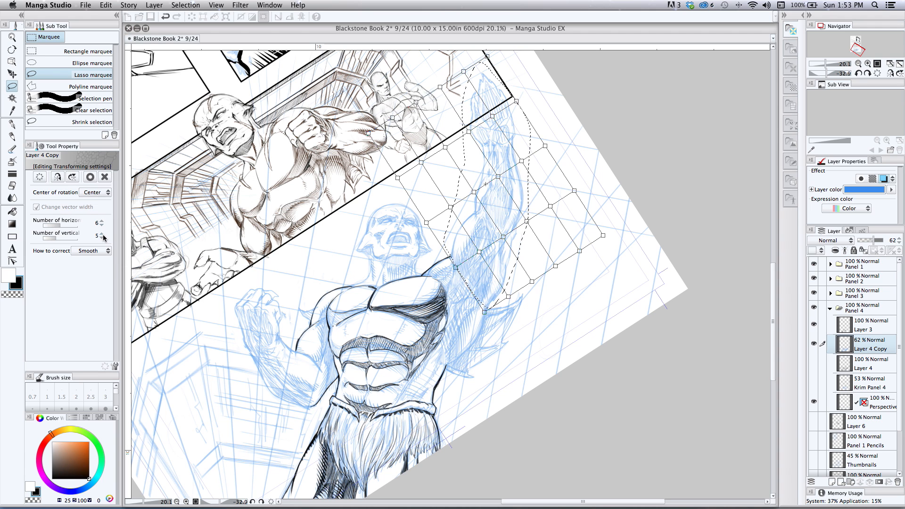
{"action": "left_click", "coordinate": [102, 234]}
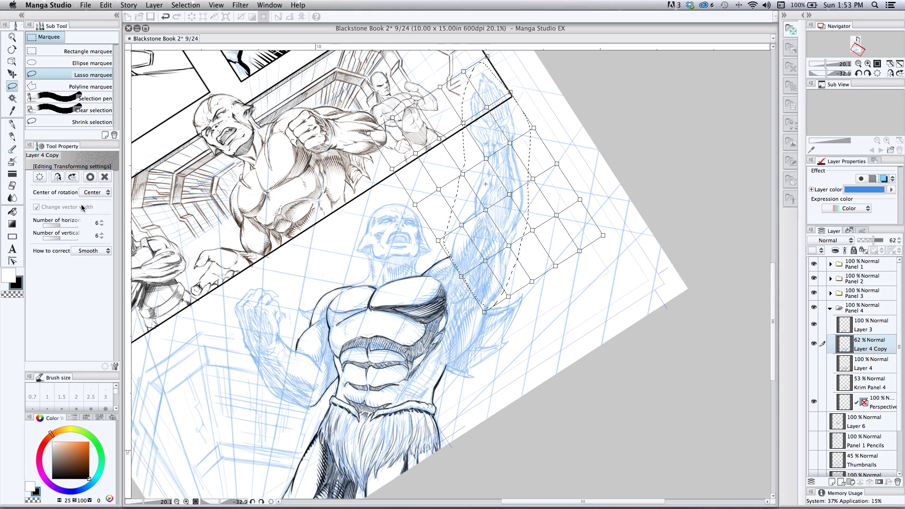
{"action": "left_click", "coordinate": [101, 221]}
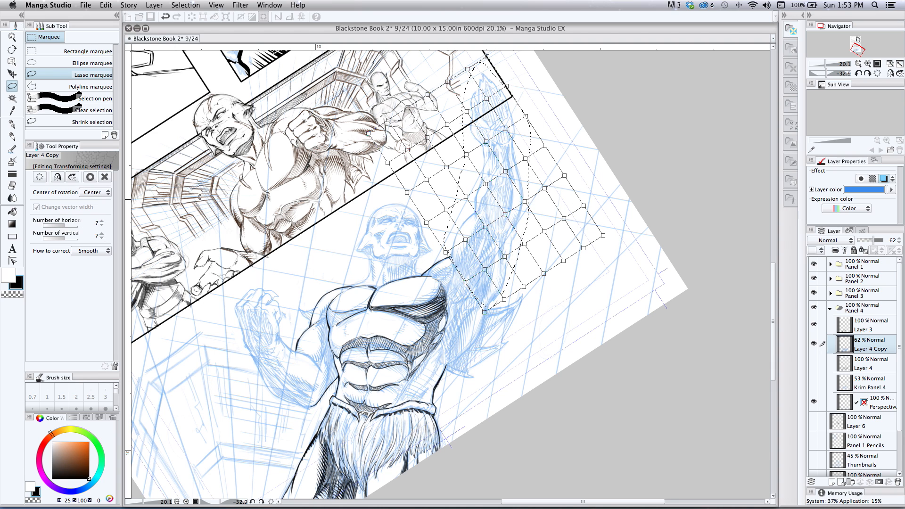
Step: Warp the raised arm sketch around the elbow and upper arm by moving mesh points, and apply the transformation
{"action": "left_click", "coordinate": [12, 37]}
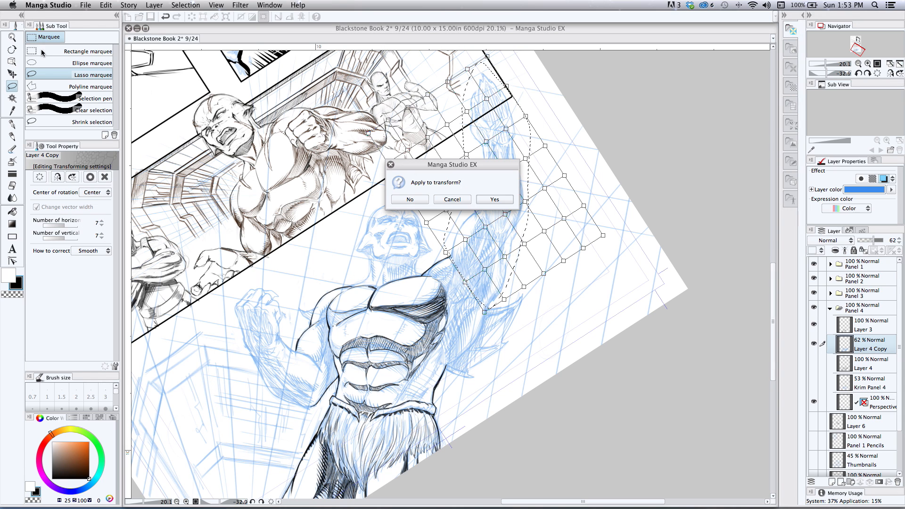
{"action": "left_click", "coordinate": [444, 199]}
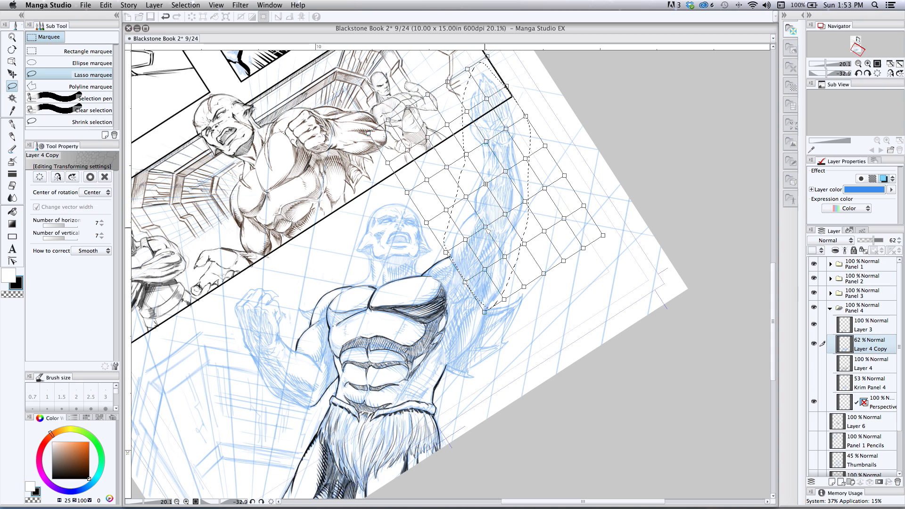
{"action": "left_click_drag", "start_coordinate": [485, 227], "coordinate": [465, 238]}
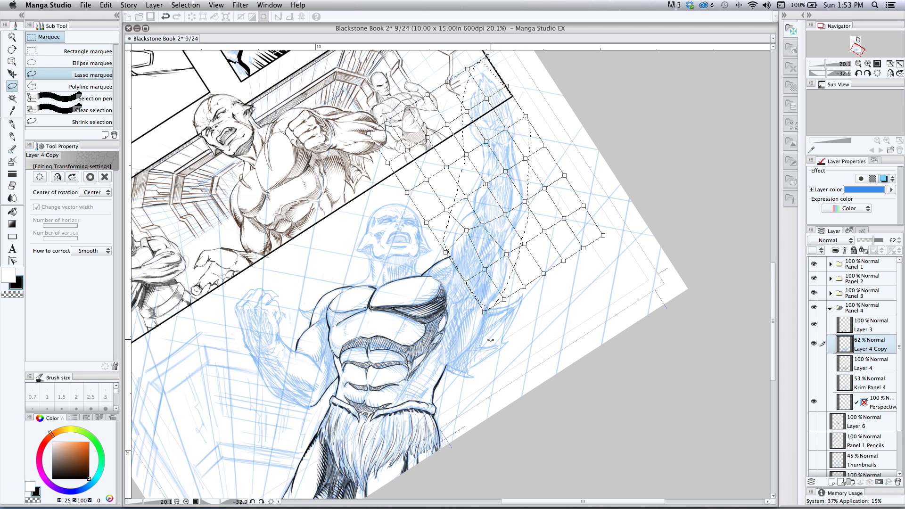
{"action": "key", "text": "Return"}
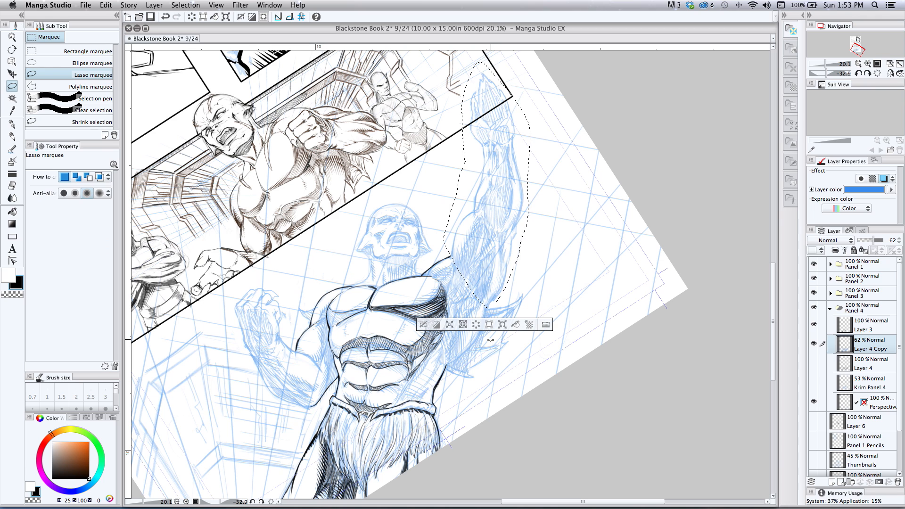
Step: Undo and redo the mesh transformation to compare the arm before and after the warp
{"action": "left_click", "coordinate": [105, 5]}
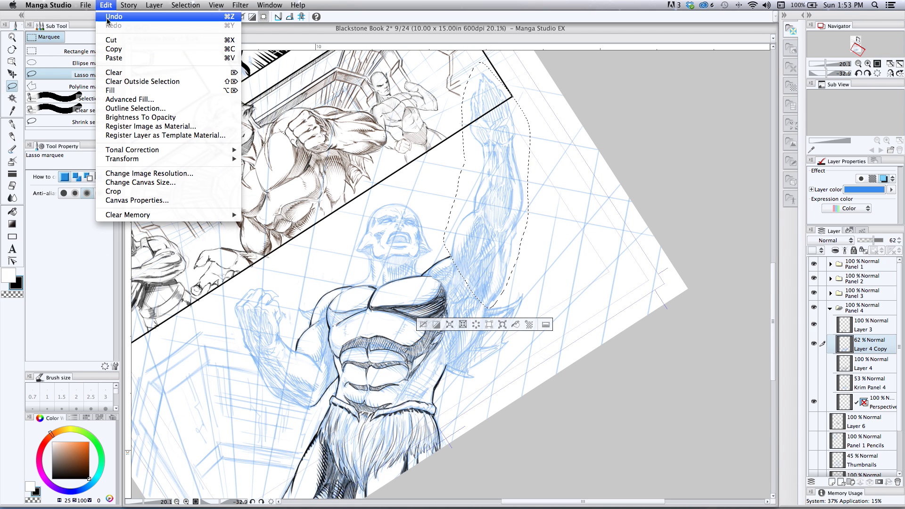
{"action": "left_click", "coordinate": [108, 18]}
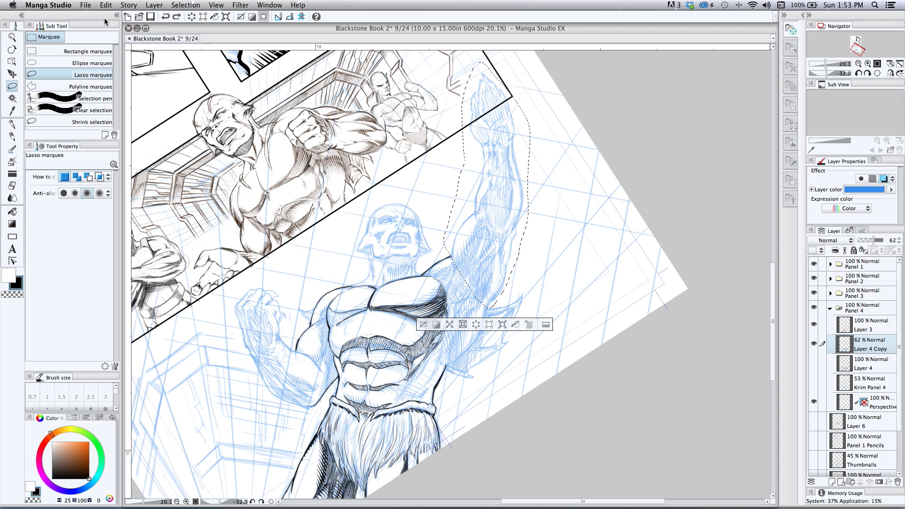
{"action": "left_click", "coordinate": [106, 5]}
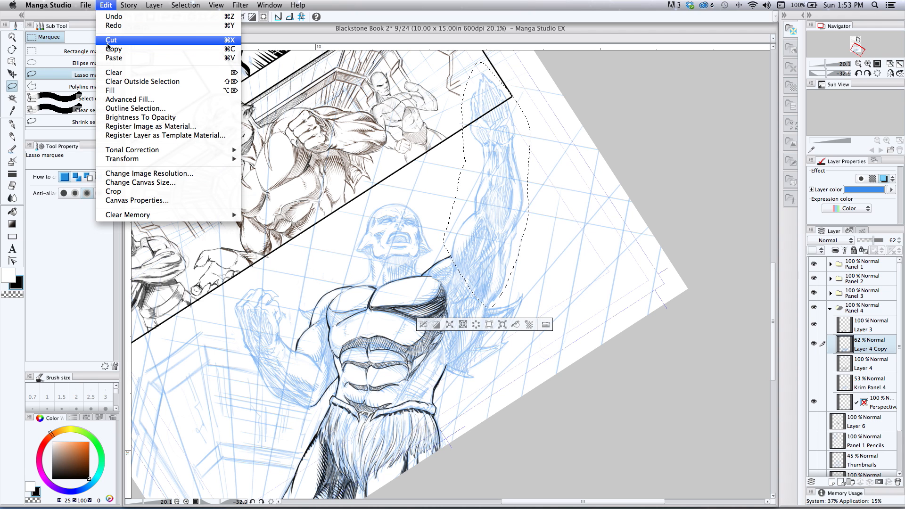
{"action": "left_click", "coordinate": [108, 28]}
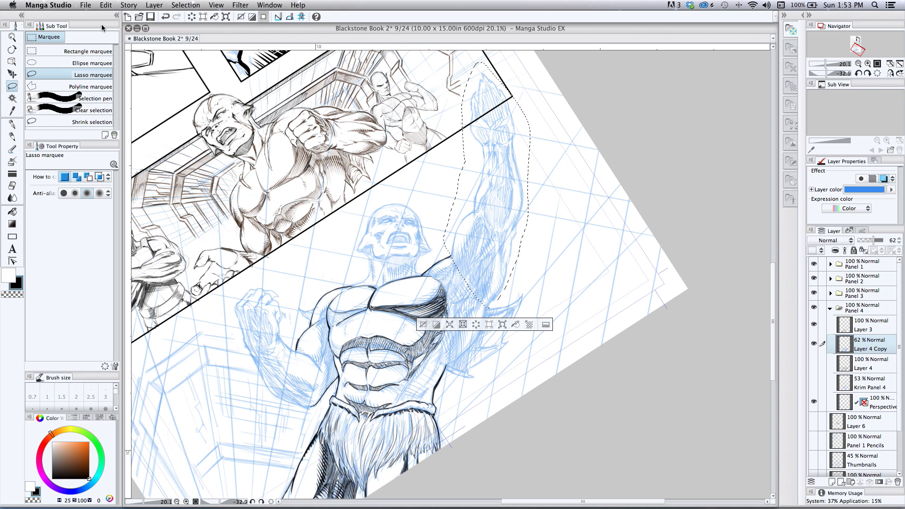
Step: Deselect the raised arm and set up the Darker pencil with a brush size of 10
{"action": "key", "text": "super+d"}
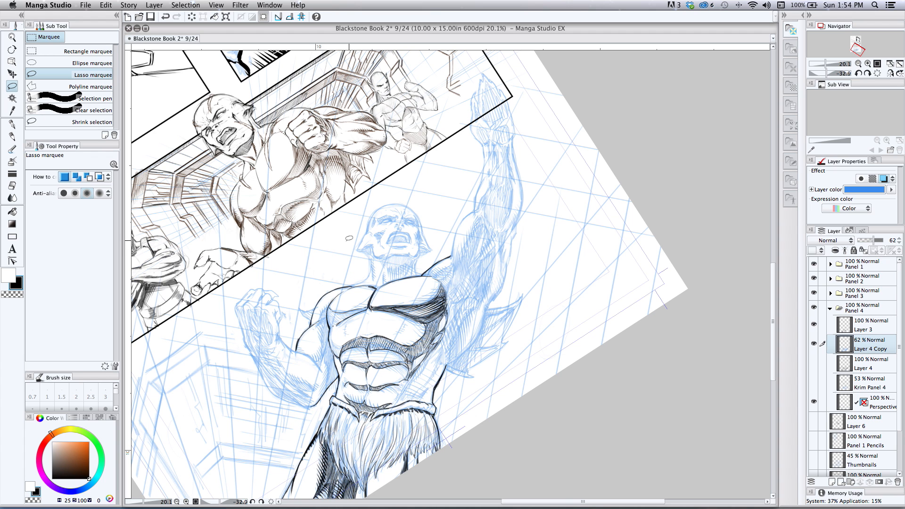
{"action": "key", "text": "/"}
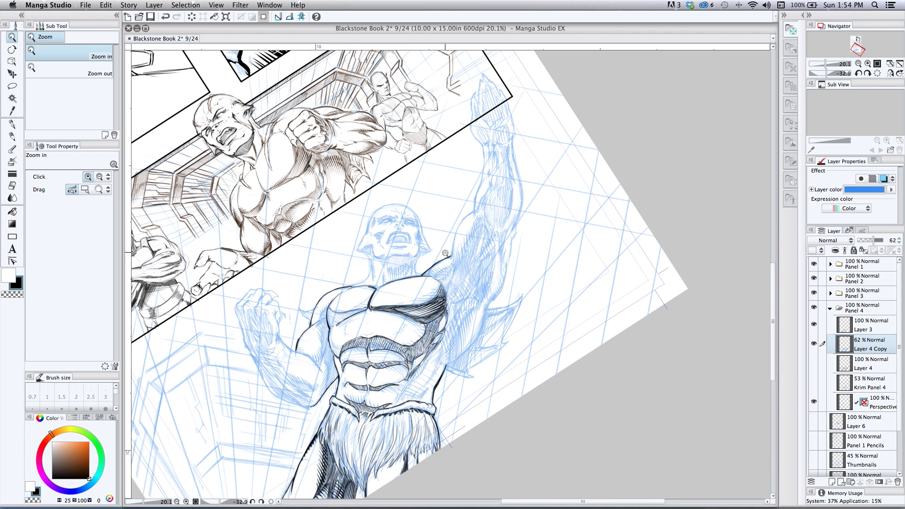
{"action": "left_click", "coordinate": [453, 257]}
{"action": "left_click_drag", "start_coordinate": [453, 258], "coordinate": [467, 258]}
{"action": "left_click_drag", "start_coordinate": [366, 313], "coordinate": [363, 337]}
{"action": "left_click_drag", "start_coordinate": [420, 292], "coordinate": [431, 291]}
{"action": "left_click_drag", "start_coordinate": [369, 330], "coordinate": [376, 375]}
{"action": "key", "text": "p"}
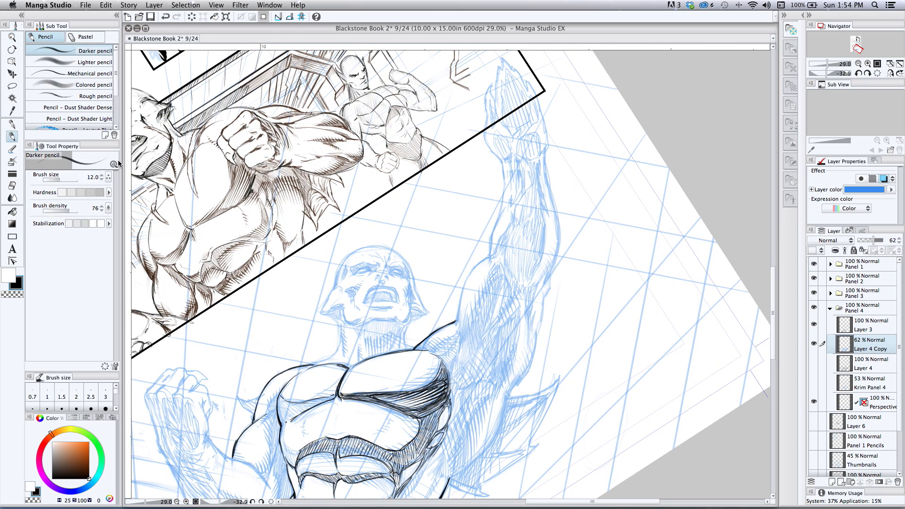
{"action": "key", "text": "bracketleft"}
Step: Make Layer 3 in the Panel 4 folder active and rename it Krim Pencils
{"action": "left_click", "coordinate": [862, 330]}
{"action": "double_click", "coordinate": [854, 330]}
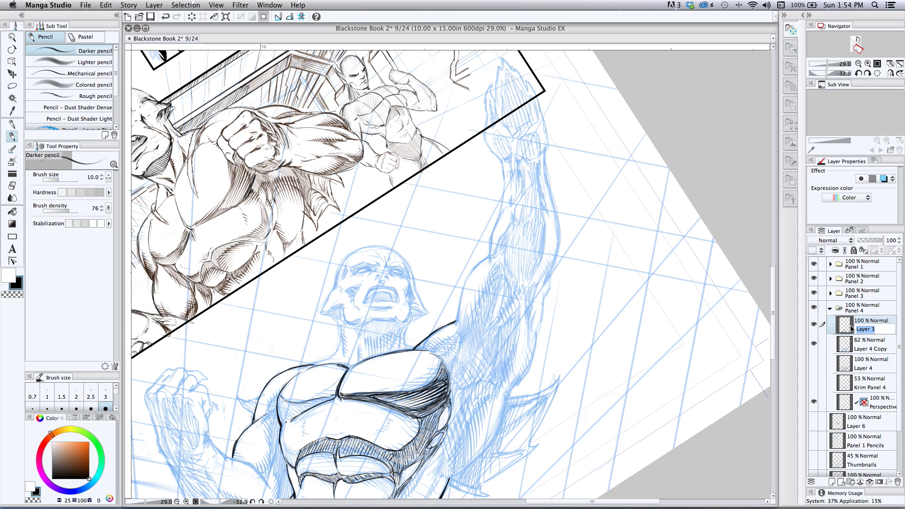
{"action": "type", "text": "krim"}
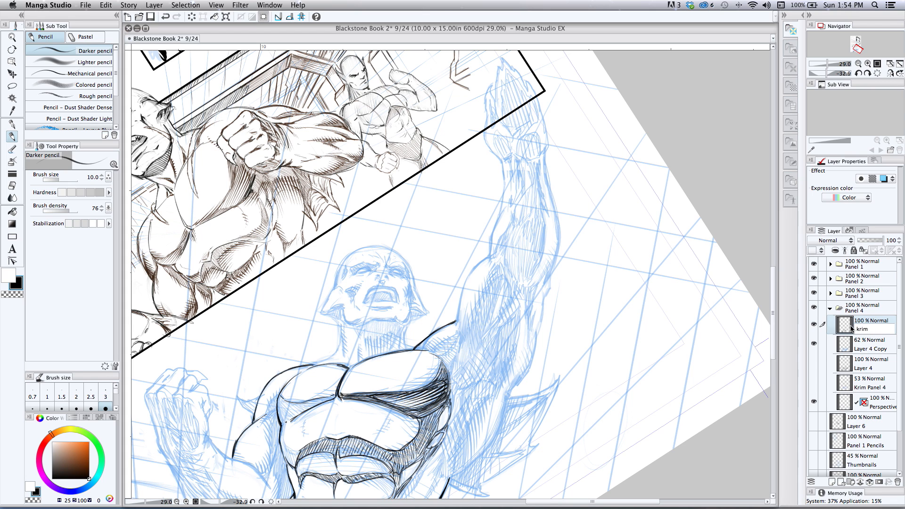
{"action": "key", "text": "BackSpace"}
{"action": "key", "text": "BackSpace"}
{"action": "type", "text": "Krim Pn"}
{"action": "key", "text": "BackSpace"}
{"action": "type", "text": "encils"}
{"action": "key", "text": "Return"}
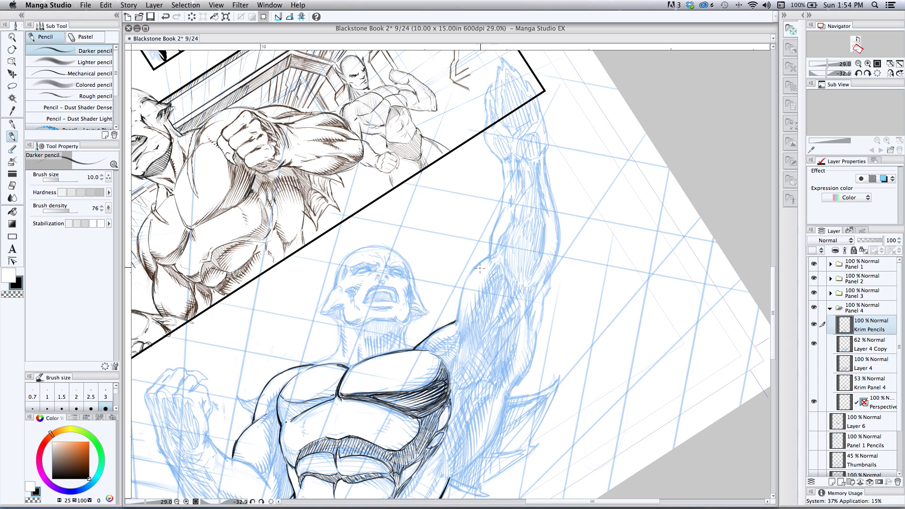
Step: Outline both sides of the raised arm from wrist to waist with the Darker pencil at size 15
{"action": "mouse_move", "coordinate": [491, 256]}
{"action": "left_mouse_down"}
{"action": "mouse_move", "coordinate": [471, 275]}
{"action": "mouse_move", "coordinate": [485, 257]}
{"action": "mouse_move", "coordinate": [458, 315]}
{"action": "left_mouse_up"}
{"action": "key", "text": "bracketright"}
{"action": "key", "text": "bracketright"}
{"action": "mouse_move", "coordinate": [469, 280]}
{"action": "left_mouse_down"}
{"action": "mouse_move", "coordinate": [459, 346]}
{"action": "mouse_move", "coordinate": [462, 301]}
{"action": "mouse_move", "coordinate": [441, 329]}
{"action": "left_mouse_up"}
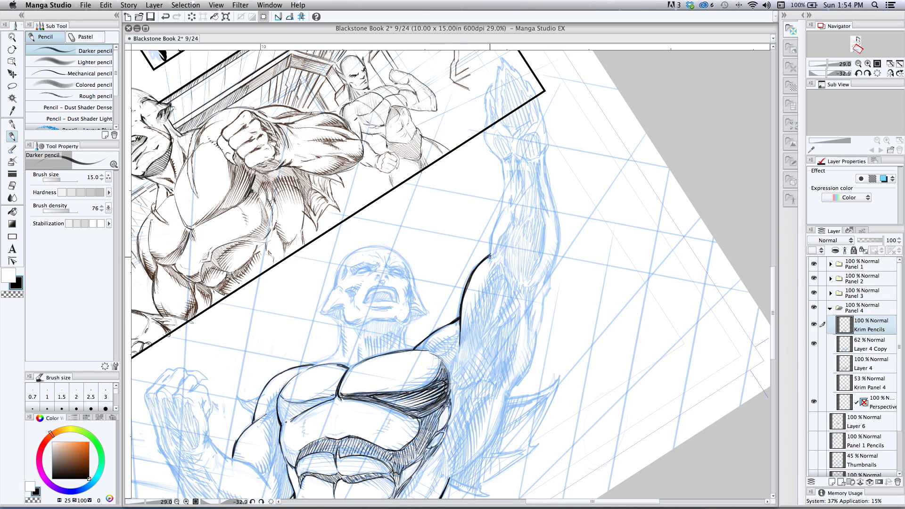
{"action": "mouse_move", "coordinate": [490, 256]}
{"action": "left_mouse_down"}
{"action": "mouse_move", "coordinate": [500, 154]}
{"action": "mouse_move", "coordinate": [546, 180]}
{"action": "mouse_move", "coordinate": [555, 208]}
{"action": "mouse_move", "coordinate": [550, 194]}
{"action": "mouse_move", "coordinate": [558, 250]}
{"action": "mouse_move", "coordinate": [529, 377]}
{"action": "left_mouse_up"}
{"action": "mouse_move", "coordinate": [536, 341]}
{"action": "left_mouse_down"}
{"action": "mouse_move", "coordinate": [527, 377]}
{"action": "mouse_move", "coordinate": [509, 397]}
{"action": "left_mouse_up"}
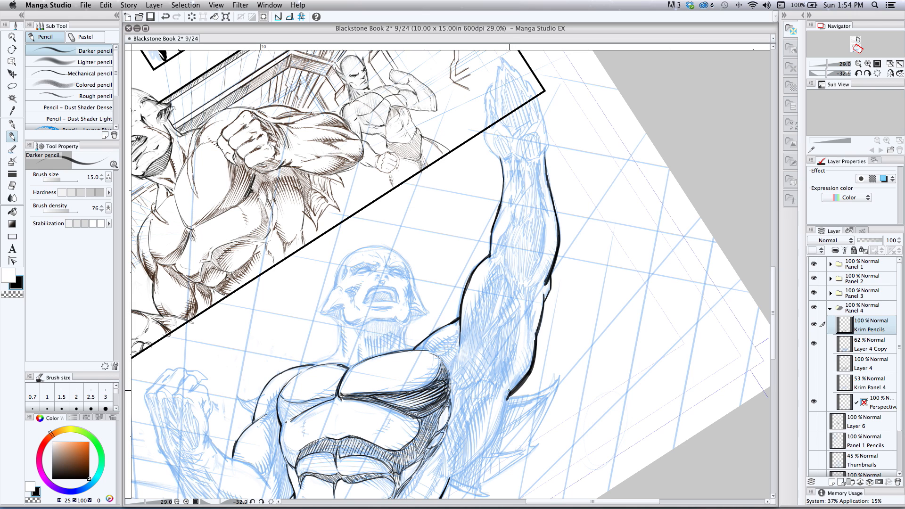
{"action": "mouse_move", "coordinate": [509, 394]}
{"action": "left_mouse_down"}
{"action": "mouse_move", "coordinate": [486, 448]}
{"action": "mouse_move", "coordinate": [497, 429]}
{"action": "mouse_move", "coordinate": [441, 487]}
{"action": "left_mouse_up"}
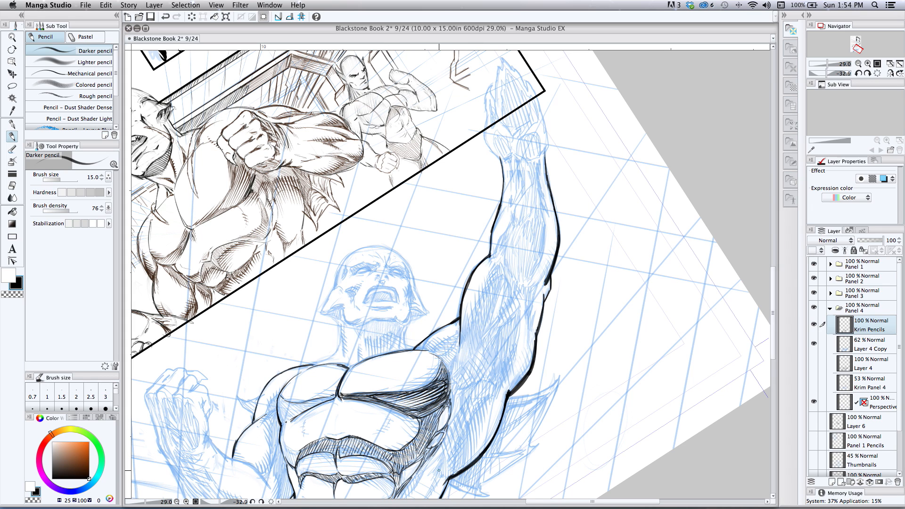
Step: Thicken the inner contour of the raised arm and add a crease line where it meets the chest
{"action": "left_click_drag", "start_coordinate": [472, 275], "coordinate": [461, 317]}
{"action": "mouse_move", "coordinate": [492, 237]}
{"action": "left_mouse_down"}
{"action": "mouse_move", "coordinate": [488, 255]}
{"action": "mouse_move", "coordinate": [489, 239]}
{"action": "left_mouse_up"}
{"action": "left_click_drag", "start_coordinate": [501, 200], "coordinate": [503, 179]}
{"action": "scroll", "coordinate": [326, 325], "scroll_direction": "down", "scroll_amount": 3}
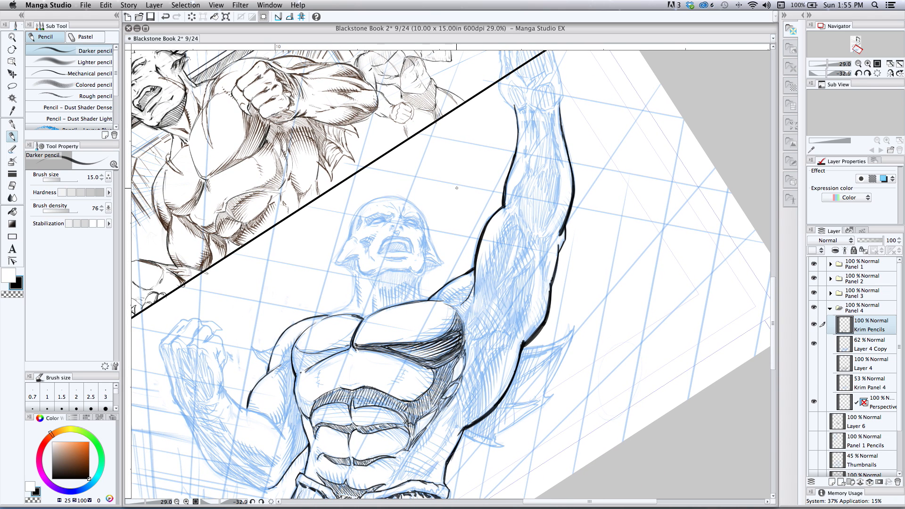
{"action": "mouse_move", "coordinate": [473, 291]}
{"action": "left_mouse_down"}
{"action": "mouse_move", "coordinate": [444, 304]}
{"action": "mouse_move", "coordinate": [465, 316]}
{"action": "mouse_move", "coordinate": [476, 295]}
{"action": "left_mouse_up"}
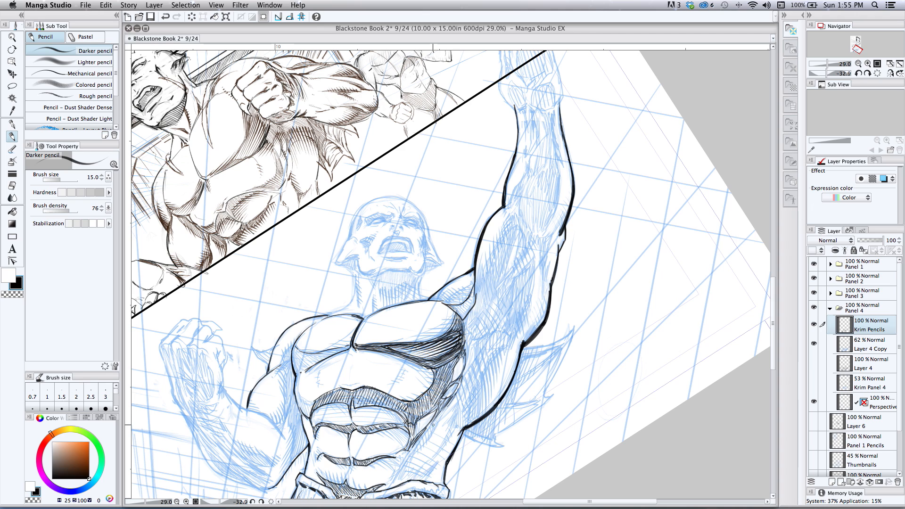
{"action": "left_click_drag", "start_coordinate": [288, 238], "coordinate": [318, 251]}
{"action": "left_click_drag", "start_coordinate": [305, 253], "coordinate": [312, 244]}
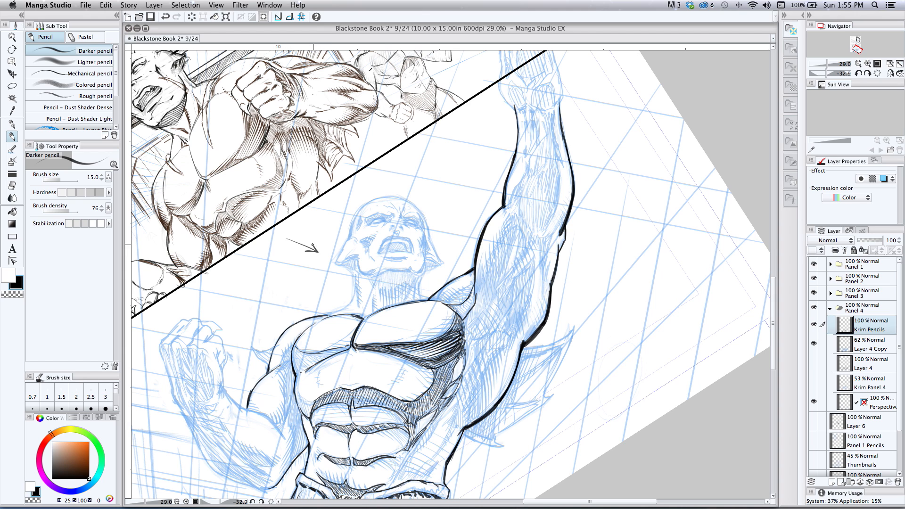
{"action": "key", "text": "super+z"}
{"action": "key", "text": "super+z"}
{"action": "key", "text": "super+z"}
{"action": "key", "text": "super+z"}
Step: Hatch the armpit and shoulder shadow of the raised arm, reducing the pencil to size 12
{"action": "mouse_move", "coordinate": [471, 285]}
{"action": "left_mouse_down"}
{"action": "mouse_move", "coordinate": [448, 305]}
{"action": "mouse_move", "coordinate": [463, 322]}
{"action": "mouse_move", "coordinate": [474, 296]}
{"action": "mouse_move", "coordinate": [457, 319]}
{"action": "left_mouse_up"}
{"action": "mouse_move", "coordinate": [460, 293]}
{"action": "left_mouse_down"}
{"action": "mouse_move", "coordinate": [457, 318]}
{"action": "mouse_move", "coordinate": [457, 300]}
{"action": "mouse_move", "coordinate": [461, 311]}
{"action": "left_mouse_up"}
{"action": "key", "text": "bracketleft"}
{"action": "left_click_drag", "start_coordinate": [471, 288], "coordinate": [461, 317]}
{"action": "left_click_drag", "start_coordinate": [474, 284], "coordinate": [462, 319]}
{"action": "left_click_drag", "start_coordinate": [475, 290], "coordinate": [465, 326]}
{"action": "left_click_drag", "start_coordinate": [473, 301], "coordinate": [466, 330]}
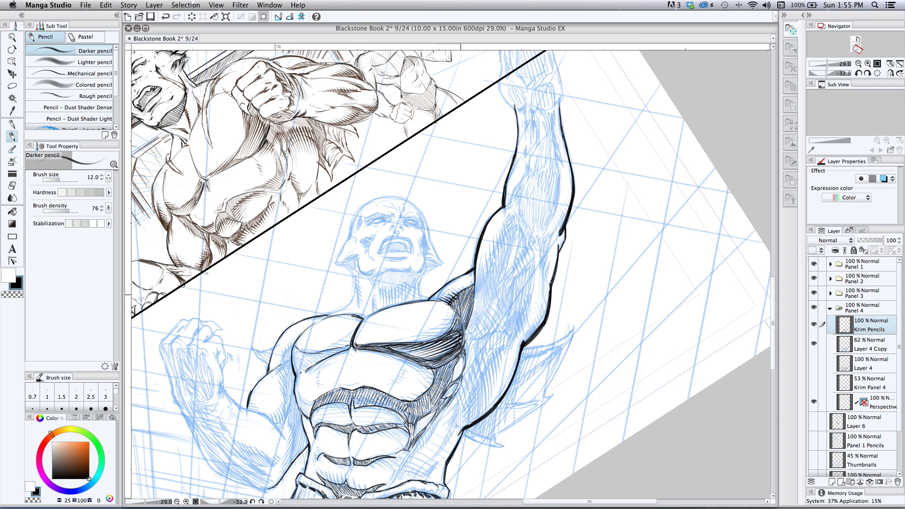
{"action": "left_click_drag", "start_coordinate": [448, 299], "coordinate": [465, 288]}
Step: Hatch a dark shadow along the inner biceps from the armpit up to the elbow
{"action": "mouse_move", "coordinate": [497, 237]}
{"action": "left_mouse_down"}
{"action": "mouse_move", "coordinate": [512, 221]}
{"action": "mouse_move", "coordinate": [484, 269]}
{"action": "mouse_move", "coordinate": [474, 311]}
{"action": "mouse_move", "coordinate": [488, 263]}
{"action": "left_mouse_up"}
{"action": "mouse_move", "coordinate": [502, 232]}
{"action": "left_mouse_down"}
{"action": "mouse_move", "coordinate": [490, 258]}
{"action": "mouse_move", "coordinate": [502, 253]}
{"action": "mouse_move", "coordinate": [503, 272]}
{"action": "left_mouse_up"}
{"action": "mouse_move", "coordinate": [493, 247]}
{"action": "left_mouse_down"}
{"action": "mouse_move", "coordinate": [480, 300]}
{"action": "mouse_move", "coordinate": [501, 278]}
{"action": "left_mouse_up"}
{"action": "left_click_drag", "start_coordinate": [512, 218], "coordinate": [504, 233]}
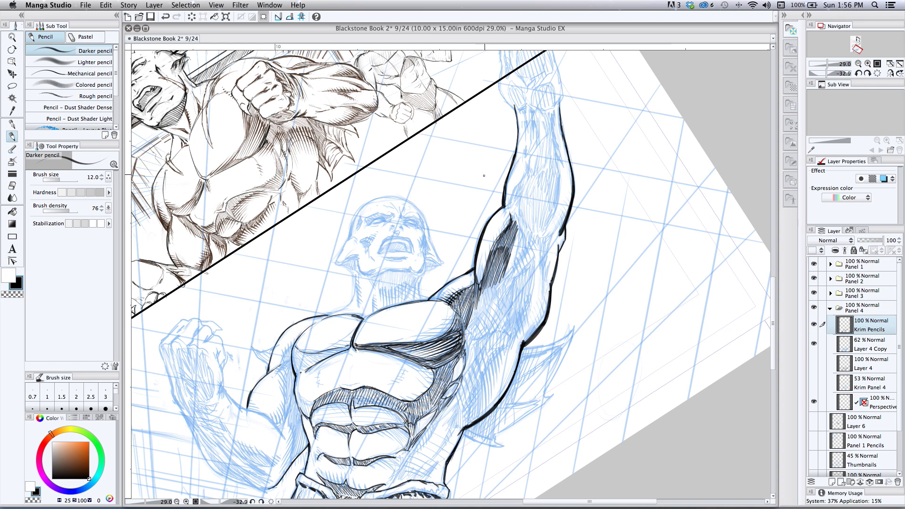
Step: Draw the inner muscle contours of the forearm, elbow and triceps, with small muscle shapes inside the upper arm
{"action": "mouse_move", "coordinate": [510, 206]}
{"action": "left_mouse_down"}
{"action": "mouse_move", "coordinate": [527, 160]}
{"action": "mouse_move", "coordinate": [523, 174]}
{"action": "mouse_move", "coordinate": [551, 231]}
{"action": "mouse_move", "coordinate": [544, 273]}
{"action": "mouse_move", "coordinate": [551, 260]}
{"action": "mouse_move", "coordinate": [544, 293]}
{"action": "mouse_move", "coordinate": [538, 252]}
{"action": "mouse_move", "coordinate": [530, 307]}
{"action": "mouse_move", "coordinate": [495, 357]}
{"action": "mouse_move", "coordinate": [471, 419]}
{"action": "left_mouse_up"}
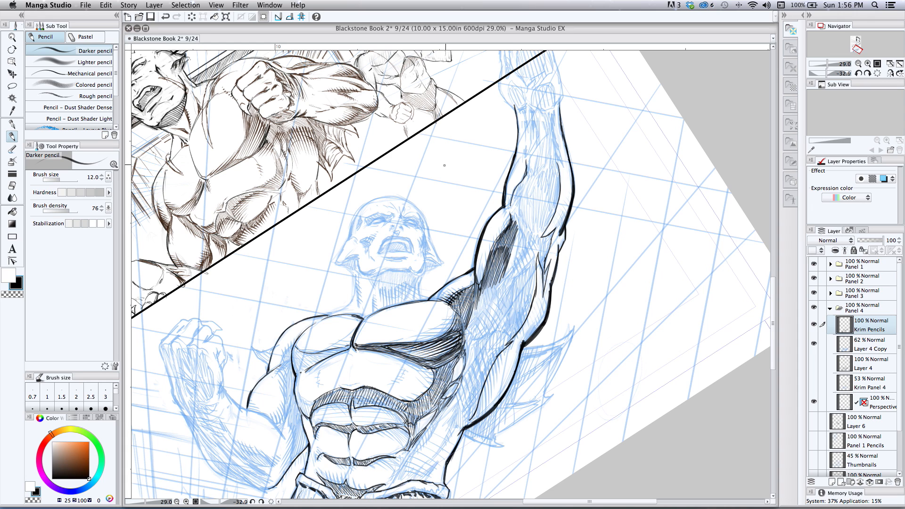
{"action": "mouse_move", "coordinate": [518, 231]}
{"action": "left_mouse_down"}
{"action": "mouse_move", "coordinate": [501, 274]}
{"action": "mouse_move", "coordinate": [513, 246]}
{"action": "left_mouse_up"}
{"action": "left_click_drag", "start_coordinate": [474, 336], "coordinate": [481, 322]}
{"action": "mouse_move", "coordinate": [486, 318]}
{"action": "left_mouse_down"}
{"action": "mouse_move", "coordinate": [471, 337]}
{"action": "mouse_move", "coordinate": [514, 283]}
{"action": "mouse_move", "coordinate": [496, 319]}
{"action": "left_mouse_up"}
{"action": "mouse_move", "coordinate": [515, 272]}
{"action": "left_mouse_down"}
{"action": "mouse_move", "coordinate": [534, 234]}
{"action": "mouse_move", "coordinate": [515, 274]}
{"action": "left_mouse_up"}
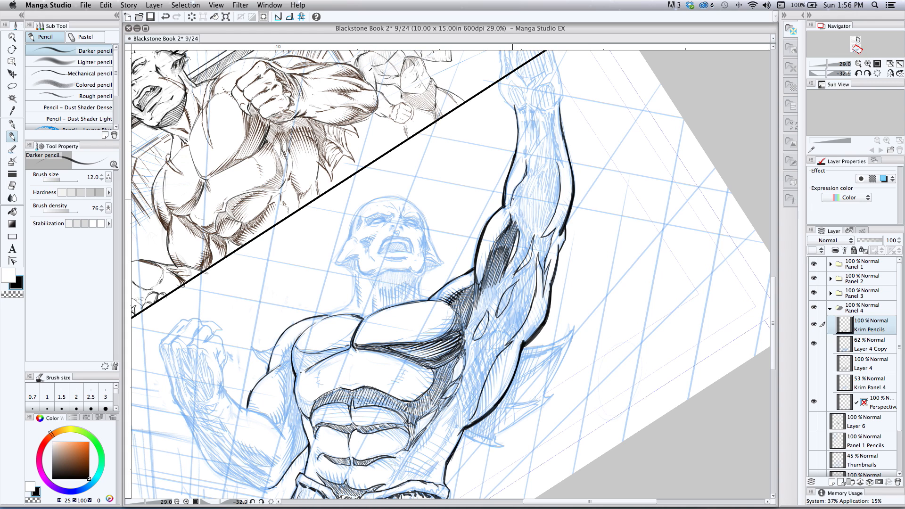
{"action": "left_click_drag", "start_coordinate": [521, 193], "coordinate": [516, 225]}
Step: Hatch the shadow running down the side of the torso below the armpit
{"action": "mouse_move", "coordinate": [464, 326]}
{"action": "left_mouse_down"}
{"action": "mouse_move", "coordinate": [470, 366]}
{"action": "mouse_move", "coordinate": [461, 385]}
{"action": "left_mouse_up"}
{"action": "left_click_drag", "start_coordinate": [468, 368], "coordinate": [464, 395]}
{"action": "left_click_drag", "start_coordinate": [470, 380], "coordinate": [464, 423]}
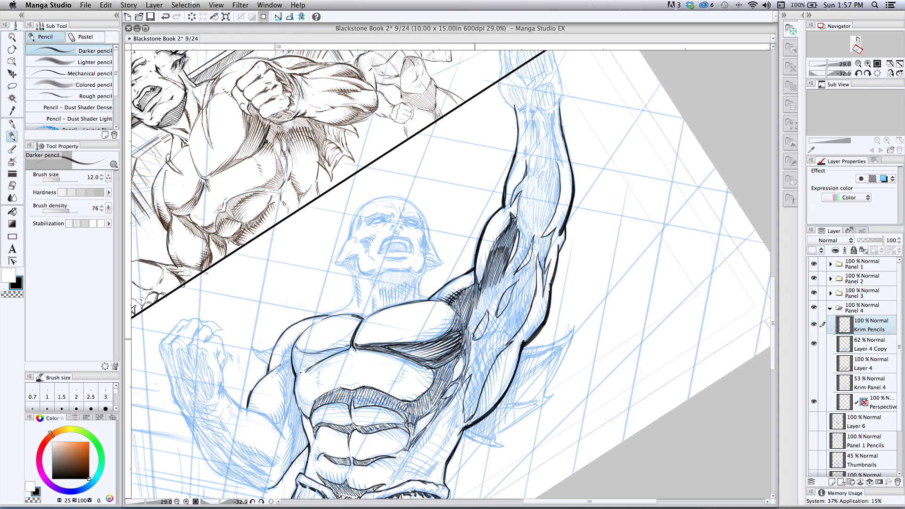
Step: Hatch the small muscle shapes and fill the surrounding upper-arm shadow down to the back muscle
{"action": "mouse_move", "coordinate": [481, 325]}
{"action": "left_mouse_down"}
{"action": "mouse_move", "coordinate": [474, 344]}
{"action": "mouse_move", "coordinate": [499, 317]}
{"action": "mouse_move", "coordinate": [501, 295]}
{"action": "left_mouse_up"}
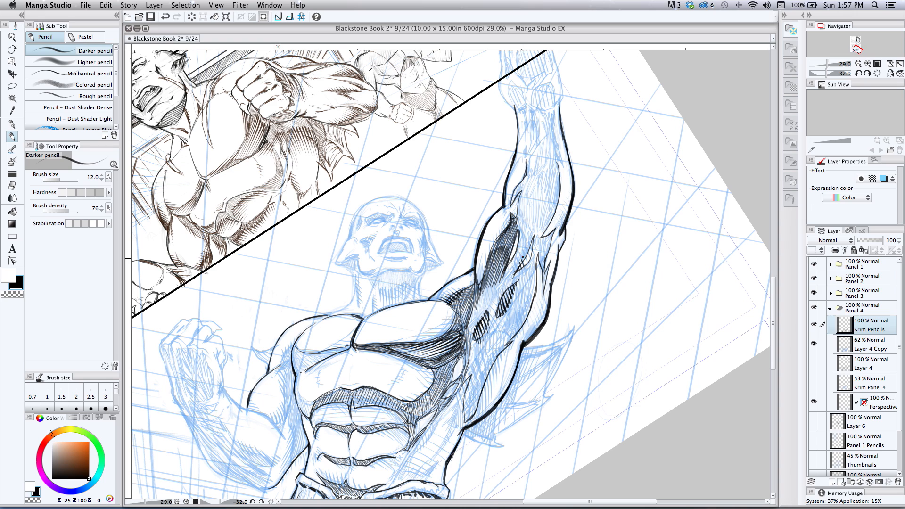
{"action": "left_click_drag", "start_coordinate": [530, 244], "coordinate": [532, 238]}
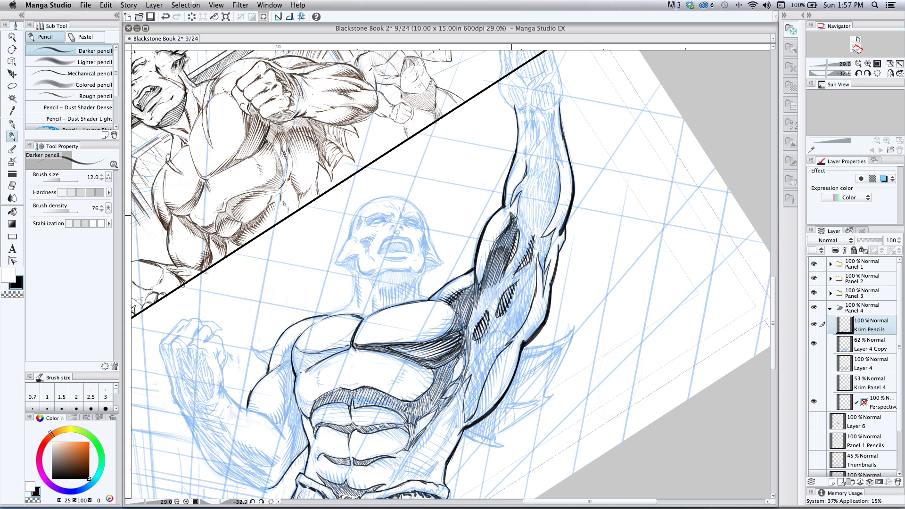
{"action": "left_click_drag", "start_coordinate": [484, 289], "coordinate": [476, 329]}
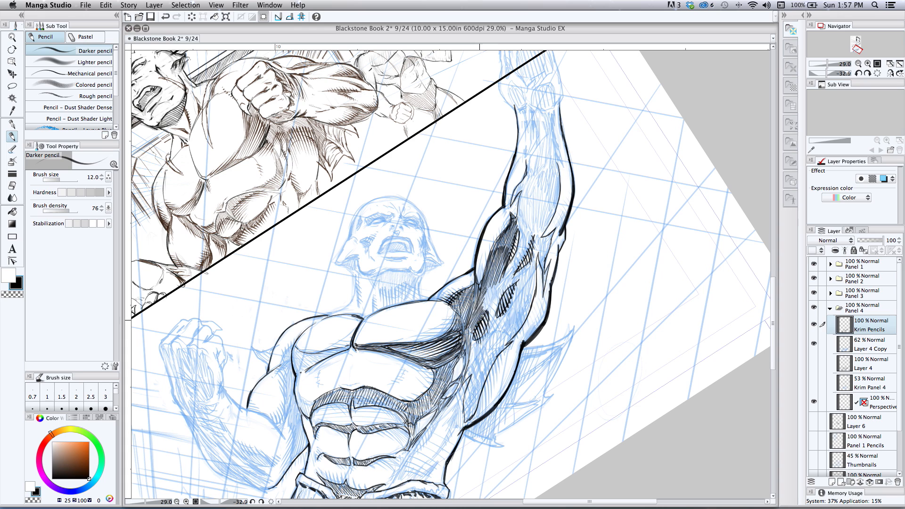
{"action": "mouse_move", "coordinate": [484, 298]}
{"action": "left_mouse_down"}
{"action": "mouse_move", "coordinate": [496, 304]}
{"action": "mouse_move", "coordinate": [492, 333]}
{"action": "mouse_move", "coordinate": [512, 299]}
{"action": "mouse_move", "coordinate": [517, 311]}
{"action": "mouse_move", "coordinate": [529, 306]}
{"action": "mouse_move", "coordinate": [519, 328]}
{"action": "mouse_move", "coordinate": [505, 323]}
{"action": "mouse_move", "coordinate": [472, 346]}
{"action": "mouse_move", "coordinate": [488, 342]}
{"action": "mouse_move", "coordinate": [481, 355]}
{"action": "mouse_move", "coordinate": [509, 336]}
{"action": "mouse_move", "coordinate": [470, 365]}
{"action": "mouse_move", "coordinate": [472, 376]}
{"action": "mouse_move", "coordinate": [494, 357]}
{"action": "left_mouse_up"}
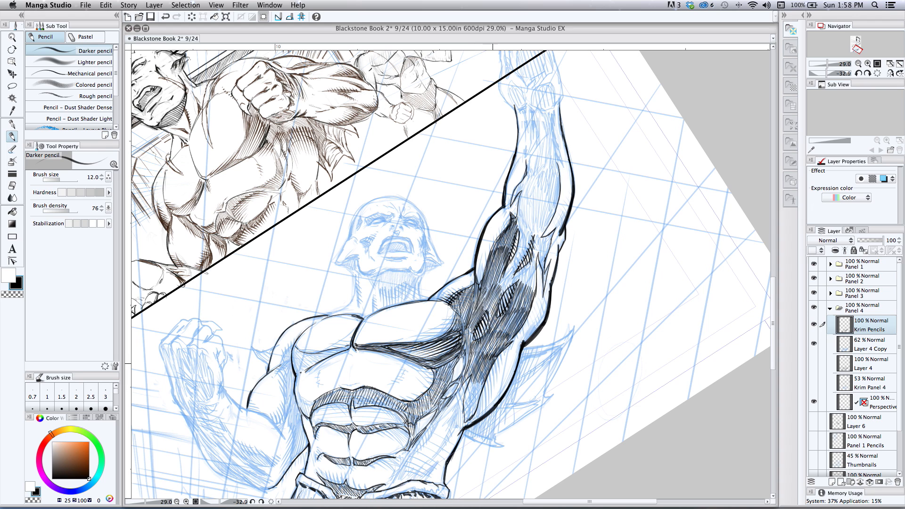
{"action": "mouse_move", "coordinate": [466, 391]}
{"action": "left_mouse_down"}
{"action": "mouse_move", "coordinate": [484, 380]}
{"action": "mouse_move", "coordinate": [466, 420]}
{"action": "mouse_move", "coordinate": [466, 348]}
{"action": "mouse_move", "coordinate": [474, 416]}
{"action": "mouse_move", "coordinate": [489, 374]}
{"action": "left_mouse_up"}
{"action": "left_click_drag", "start_coordinate": [487, 394], "coordinate": [498, 354]}
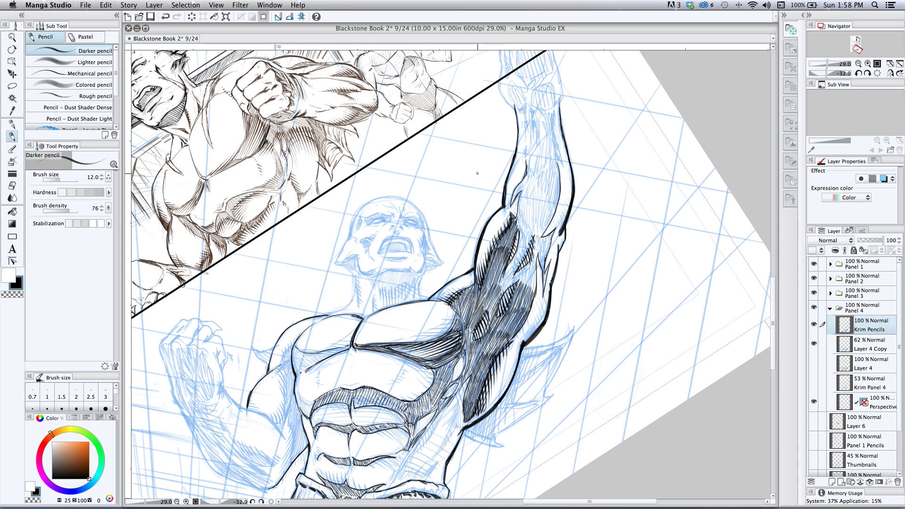
Step: Fill the remaining shadow between the biceps and the elbow with short hatching strokes following the muscles
{"action": "mouse_move", "coordinate": [517, 253]}
{"action": "left_mouse_down"}
{"action": "mouse_move", "coordinate": [521, 231]}
{"action": "mouse_move", "coordinate": [530, 235]}
{"action": "left_mouse_up"}
{"action": "left_click_drag", "start_coordinate": [525, 263], "coordinate": [532, 237]}
{"action": "left_click_drag", "start_coordinate": [510, 279], "coordinate": [518, 253]}
{"action": "left_click_drag", "start_coordinate": [505, 280], "coordinate": [513, 259]}
{"action": "mouse_move", "coordinate": [498, 289]}
{"action": "left_mouse_down"}
{"action": "mouse_move", "coordinate": [509, 267]}
{"action": "mouse_move", "coordinate": [506, 278]}
{"action": "left_mouse_up"}
{"action": "left_click_drag", "start_coordinate": [502, 291], "coordinate": [512, 275]}
{"action": "left_click_drag", "start_coordinate": [509, 288], "coordinate": [522, 268]}
{"action": "left_click_drag", "start_coordinate": [514, 284], "coordinate": [527, 264]}
{"action": "left_click_drag", "start_coordinate": [518, 283], "coordinate": [530, 262]}
{"action": "left_click_drag", "start_coordinate": [521, 287], "coordinate": [534, 264]}
{"action": "left_click_drag", "start_coordinate": [524, 288], "coordinate": [535, 265]}
{"action": "left_click_drag", "start_coordinate": [527, 288], "coordinate": [538, 272]}
{"action": "left_click_drag", "start_coordinate": [533, 292], "coordinate": [540, 242]}
{"action": "left_click_drag", "start_coordinate": [536, 265], "coordinate": [546, 239]}
{"action": "left_click_drag", "start_coordinate": [542, 263], "coordinate": [549, 235]}
{"action": "mouse_move", "coordinate": [547, 257]}
{"action": "left_mouse_down"}
{"action": "mouse_move", "coordinate": [552, 234]}
{"action": "mouse_move", "coordinate": [549, 248]}
{"action": "left_mouse_up"}
{"action": "left_click_drag", "start_coordinate": [544, 284], "coordinate": [549, 269]}
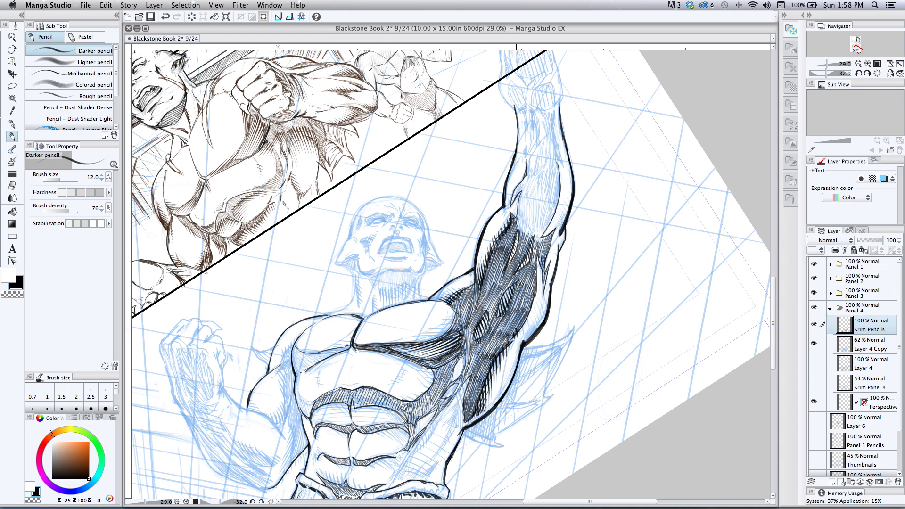
{"action": "mouse_move", "coordinate": [524, 327]}
{"action": "left_mouse_down"}
{"action": "mouse_move", "coordinate": [536, 294]}
{"action": "mouse_move", "coordinate": [530, 314]}
{"action": "left_mouse_up"}
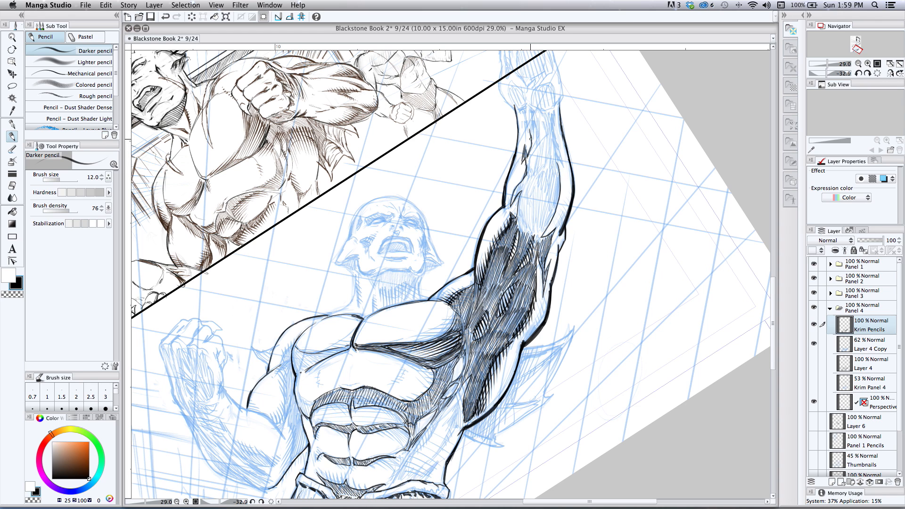
Step: Hatch the forearm's shadow along its inner edge and just above the elbow
{"action": "mouse_move", "coordinate": [524, 111]}
{"action": "left_mouse_down"}
{"action": "mouse_move", "coordinate": [534, 143]}
{"action": "mouse_move", "coordinate": [513, 194]}
{"action": "mouse_move", "coordinate": [527, 177]}
{"action": "mouse_move", "coordinate": [528, 208]}
{"action": "mouse_move", "coordinate": [536, 203]}
{"action": "left_mouse_up"}
{"action": "mouse_move", "coordinate": [527, 233]}
{"action": "left_mouse_down"}
{"action": "mouse_move", "coordinate": [540, 202]}
{"action": "mouse_move", "coordinate": [549, 212]}
{"action": "mouse_move", "coordinate": [544, 238]}
{"action": "mouse_move", "coordinate": [553, 232]}
{"action": "mouse_move", "coordinate": [553, 207]}
{"action": "left_mouse_up"}
{"action": "left_click_drag", "start_coordinate": [545, 226], "coordinate": [555, 204]}
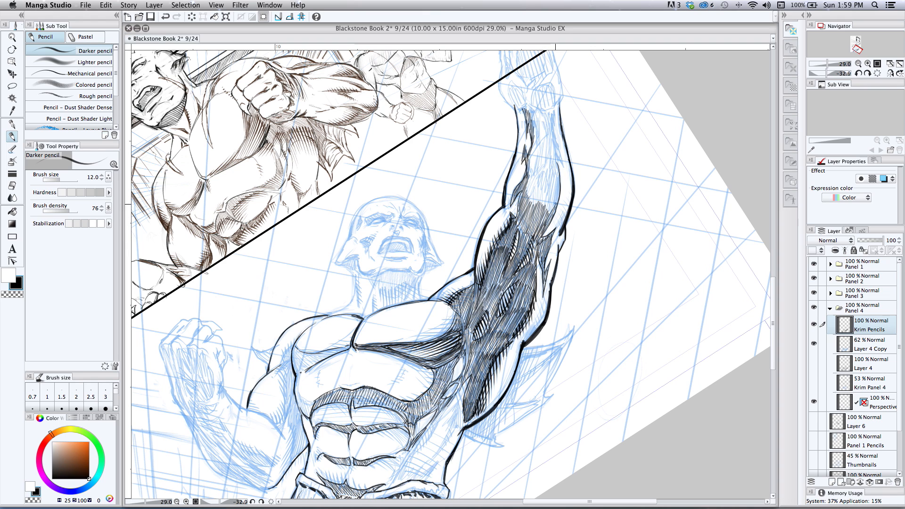
Step: Fill the rest of the forearm shadow with dense hatching up to the wrist
{"action": "left_click", "coordinate": [13, 38]}
{"action": "left_click_drag", "start_coordinate": [271, 282], "coordinate": [234, 302]}
{"action": "left_click_drag", "start_coordinate": [213, 425], "coordinate": [269, 435]}
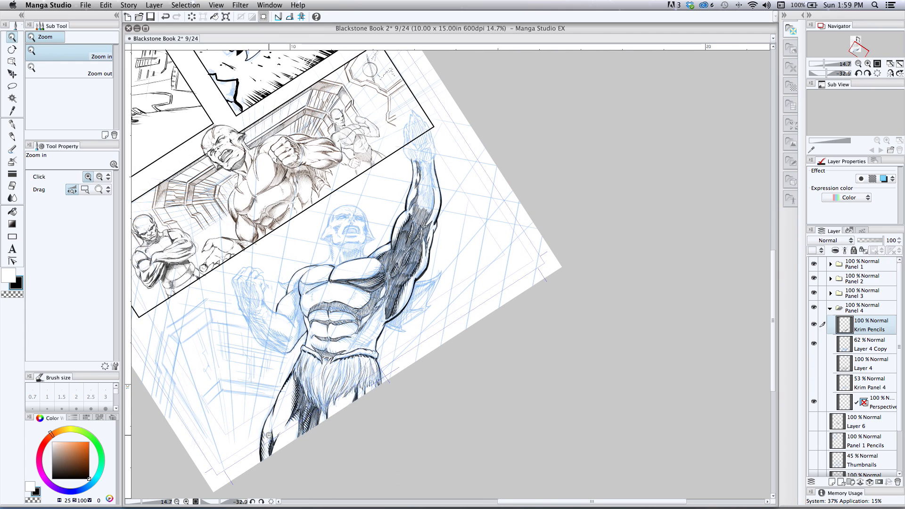
{"action": "left_click", "coordinate": [421, 190]}
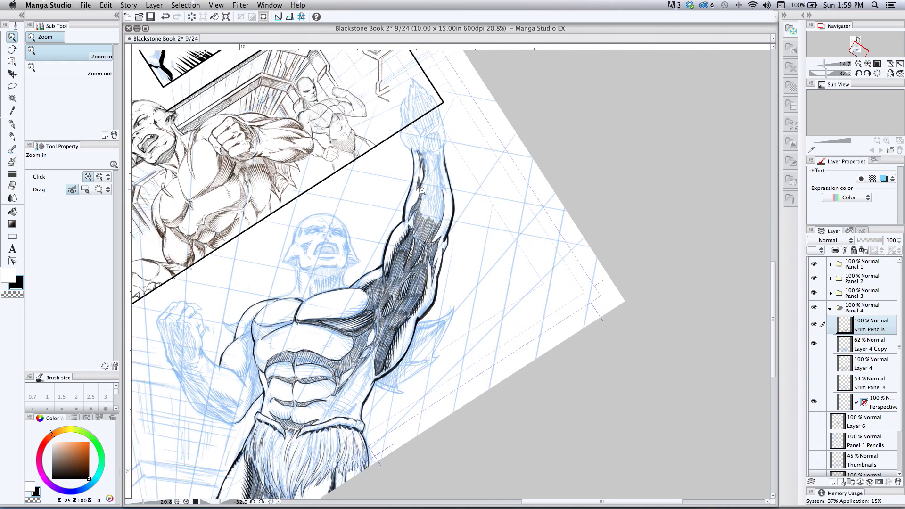
{"action": "left_click", "coordinate": [398, 165]}
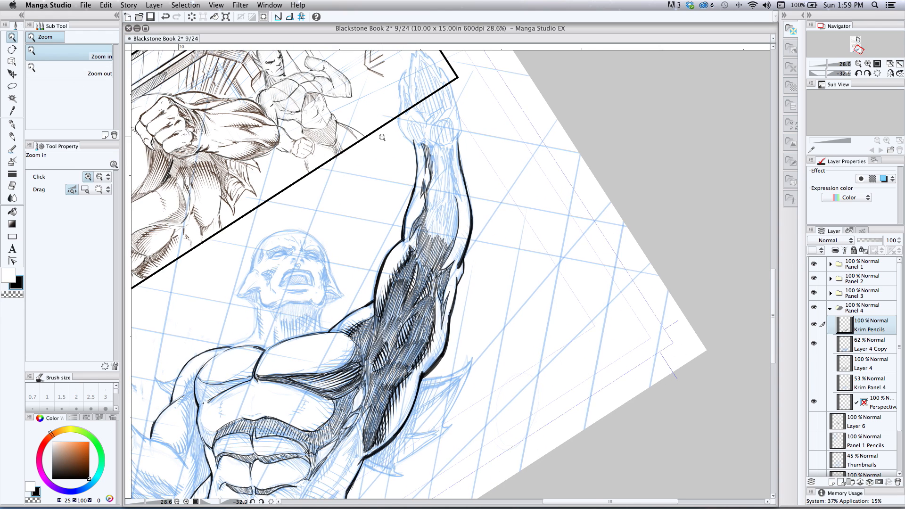
{"action": "left_click", "coordinate": [382, 137]}
{"action": "key", "text": "p"}
{"action": "mouse_move", "coordinate": [434, 245]}
{"action": "left_mouse_down"}
{"action": "mouse_move", "coordinate": [440, 260]}
{"action": "mouse_move", "coordinate": [459, 245]}
{"action": "mouse_move", "coordinate": [468, 259]}
{"action": "mouse_move", "coordinate": [474, 240]}
{"action": "mouse_move", "coordinate": [466, 217]}
{"action": "left_mouse_up"}
{"action": "mouse_move", "coordinate": [458, 222]}
{"action": "left_mouse_down"}
{"action": "mouse_move", "coordinate": [448, 239]}
{"action": "mouse_move", "coordinate": [444, 221]}
{"action": "mouse_move", "coordinate": [437, 236]}
{"action": "mouse_move", "coordinate": [441, 184]}
{"action": "mouse_move", "coordinate": [479, 217]}
{"action": "mouse_move", "coordinate": [469, 146]}
{"action": "mouse_move", "coordinate": [471, 222]}
{"action": "mouse_move", "coordinate": [464, 194]}
{"action": "mouse_move", "coordinate": [458, 221]}
{"action": "mouse_move", "coordinate": [454, 200]}
{"action": "mouse_move", "coordinate": [447, 221]}
{"action": "mouse_move", "coordinate": [442, 204]}
{"action": "mouse_move", "coordinate": [447, 222]}
{"action": "mouse_move", "coordinate": [441, 196]}
{"action": "mouse_move", "coordinate": [439, 212]}
{"action": "mouse_move", "coordinate": [448, 172]}
{"action": "mouse_move", "coordinate": [461, 173]}
{"action": "mouse_move", "coordinate": [465, 188]}
{"action": "mouse_move", "coordinate": [459, 154]}
{"action": "mouse_move", "coordinate": [453, 169]}
{"action": "mouse_move", "coordinate": [449, 154]}
{"action": "mouse_move", "coordinate": [443, 170]}
{"action": "mouse_move", "coordinate": [437, 145]}
{"action": "mouse_move", "coordinate": [468, 152]}
{"action": "left_mouse_up"}
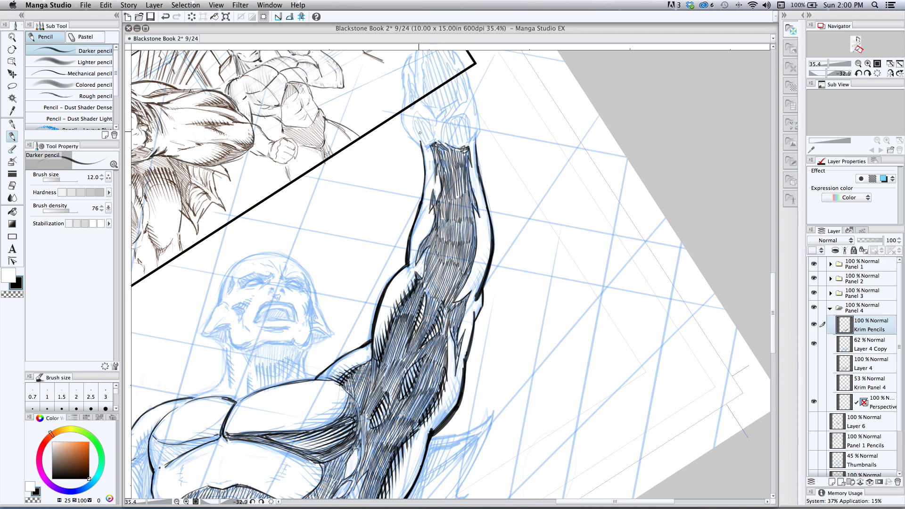
Step: Carve thin light muscle lines into the forearm hatching by drawing with the transparent color
{"action": "left_click", "coordinate": [33, 500]}
{"action": "left_click_drag", "start_coordinate": [464, 182], "coordinate": [433, 226]}
{"action": "left_click_drag", "start_coordinate": [452, 197], "coordinate": [451, 288]}
{"action": "left_click_drag", "start_coordinate": [451, 176], "coordinate": [450, 201]}
{"action": "mouse_move", "coordinate": [434, 272]}
{"action": "left_mouse_down"}
{"action": "mouse_move", "coordinate": [436, 246]}
{"action": "mouse_move", "coordinate": [434, 266]}
{"action": "mouse_move", "coordinate": [440, 227]}
{"action": "left_mouse_up"}
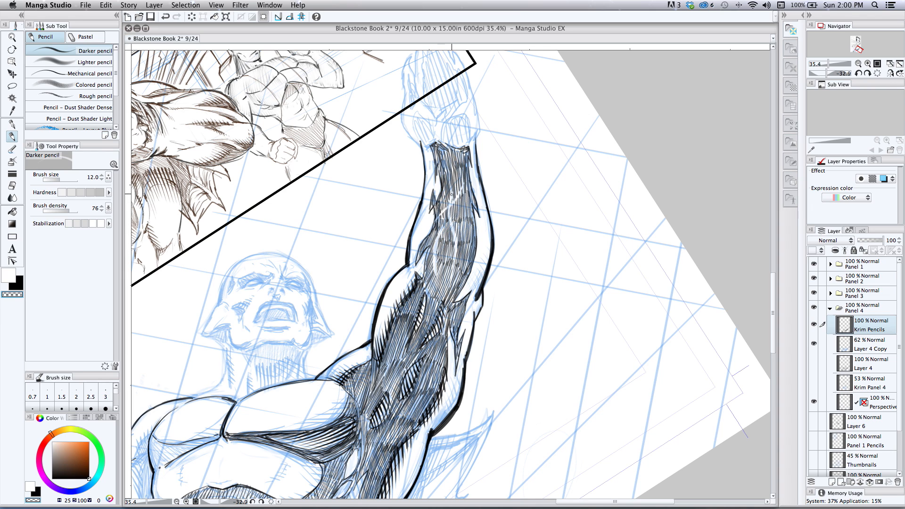
Step: Switch back to black and hatch around the carved forearm lines to define the muscle edges
{"action": "left_click", "coordinate": [20, 283]}
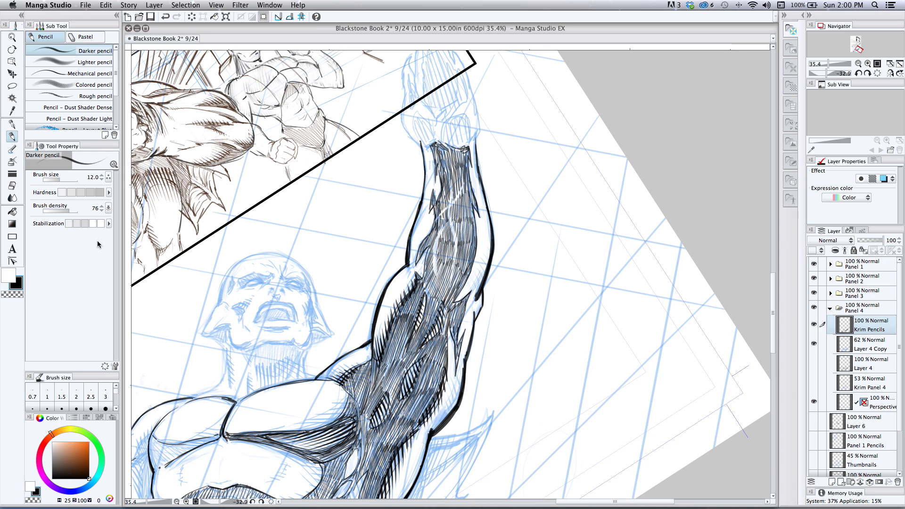
{"action": "left_click_drag", "start_coordinate": [452, 219], "coordinate": [449, 211]}
{"action": "mouse_move", "coordinate": [459, 243]}
{"action": "left_mouse_down"}
{"action": "mouse_move", "coordinate": [450, 222]}
{"action": "mouse_move", "coordinate": [439, 259]}
{"action": "mouse_move", "coordinate": [438, 252]}
{"action": "left_mouse_up"}
{"action": "left_click_drag", "start_coordinate": [432, 258], "coordinate": [441, 232]}
{"action": "mouse_move", "coordinate": [436, 239]}
{"action": "left_mouse_down"}
{"action": "mouse_move", "coordinate": [437, 200]}
{"action": "mouse_move", "coordinate": [457, 138]}
{"action": "mouse_move", "coordinate": [458, 193]}
{"action": "left_mouse_up"}
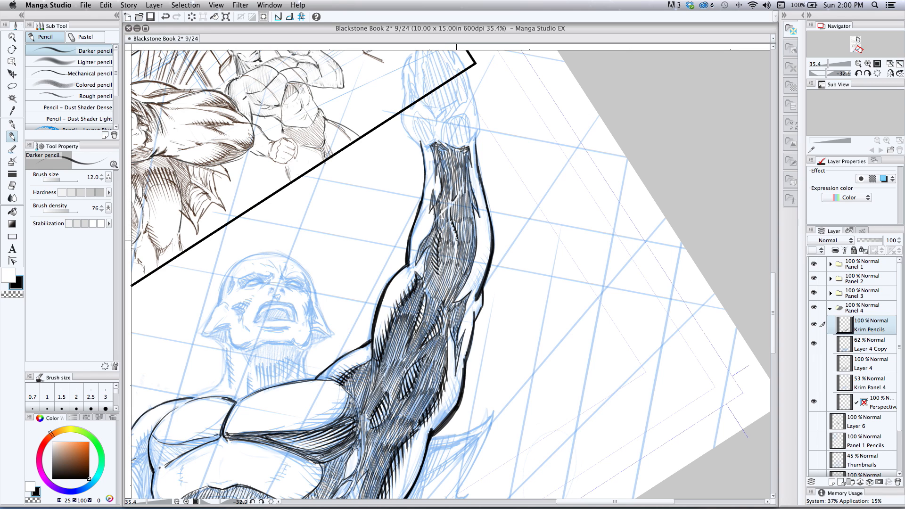
{"action": "left_click_drag", "start_coordinate": [450, 208], "coordinate": [454, 200]}
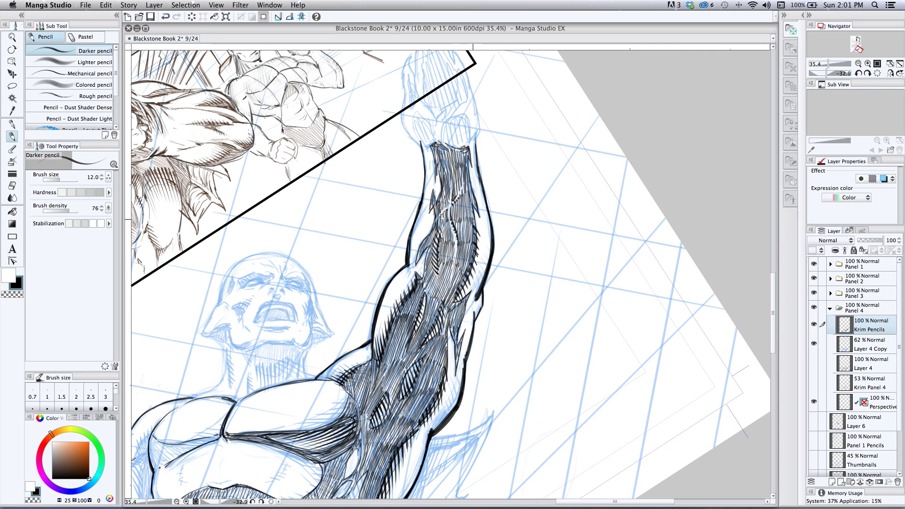
Step: Add short hatching strokes along the forearm's inner contour above the elbow
{"action": "mouse_move", "coordinate": [423, 238]}
{"action": "left_mouse_down"}
{"action": "mouse_move", "coordinate": [419, 250]}
{"action": "mouse_move", "coordinate": [424, 243]}
{"action": "left_mouse_up"}
{"action": "mouse_move", "coordinate": [429, 226]}
{"action": "left_mouse_down"}
{"action": "mouse_move", "coordinate": [425, 239]}
{"action": "mouse_move", "coordinate": [431, 220]}
{"action": "left_mouse_up"}
{"action": "left_click_drag", "start_coordinate": [430, 225], "coordinate": [432, 216]}
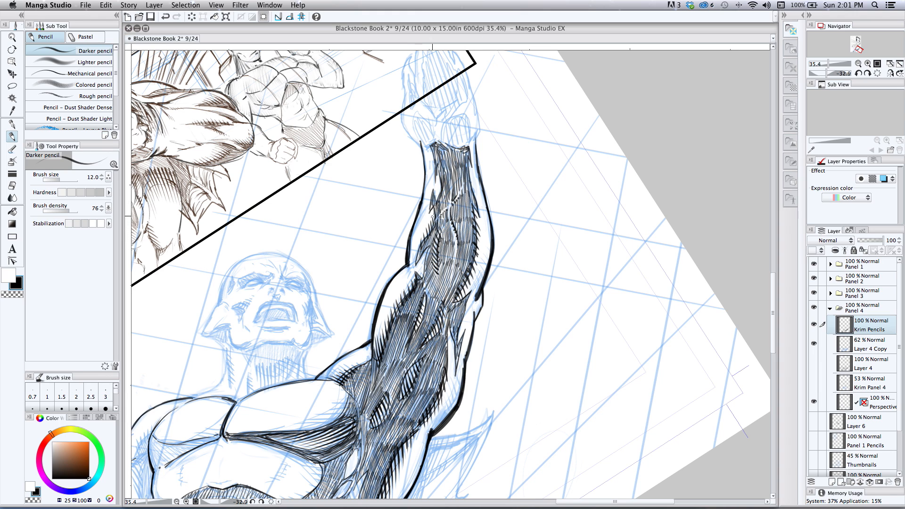
{"action": "left_click", "coordinate": [12, 37]}
{"action": "left_click", "coordinate": [257, 260], "text": "alt"}
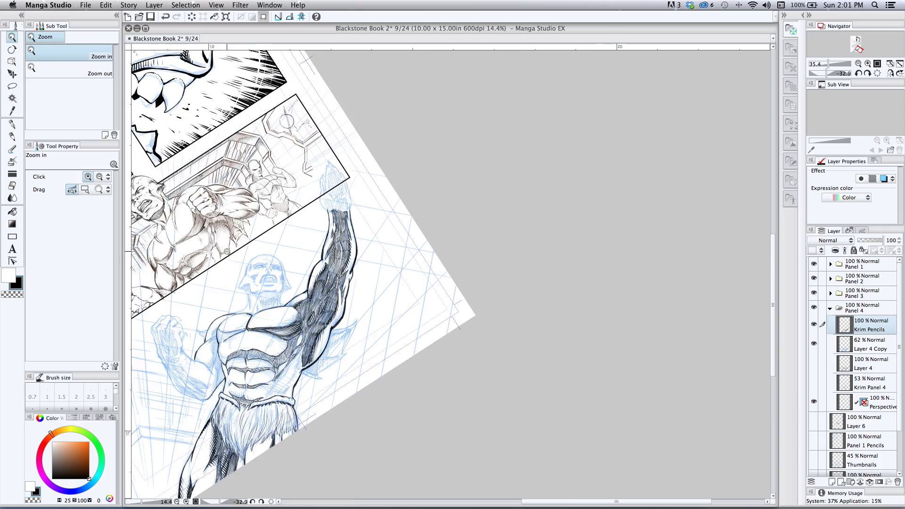
Step: Compare the finished pencils with the blue rough by hiding and reshowing the Krim Pencils layer
{"action": "left_click_drag", "start_coordinate": [178, 376], "coordinate": [250, 357]}
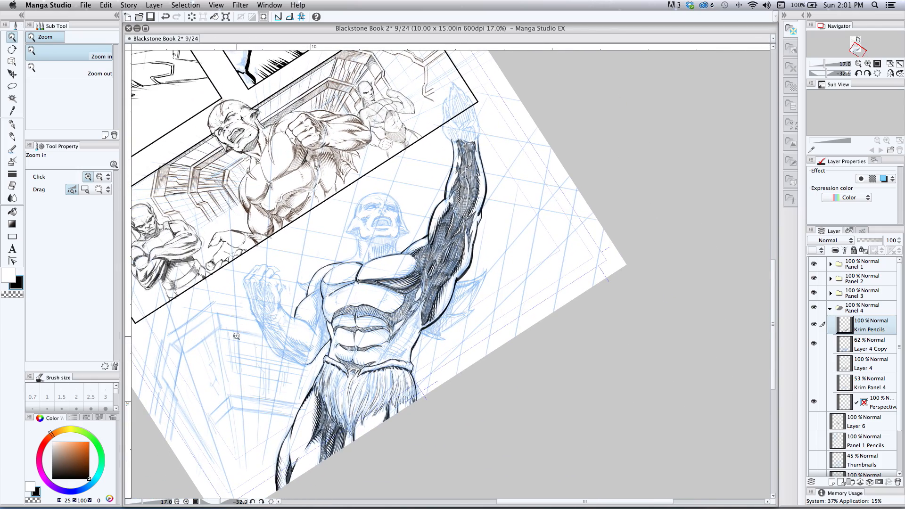
{"action": "scroll", "coordinate": [236, 340], "scroll_direction": "up", "scroll_amount": 3}
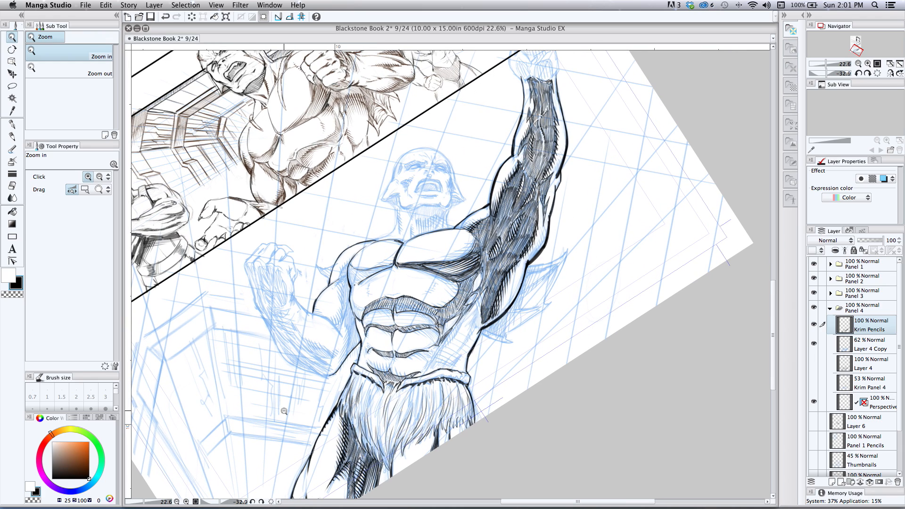
{"action": "scroll", "coordinate": [250, 364], "scroll_direction": "down", "scroll_amount": 3}
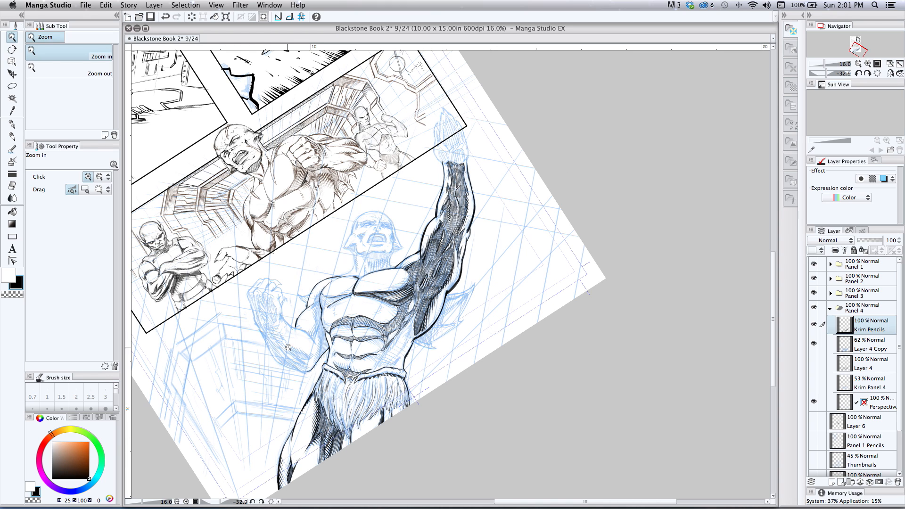
{"action": "left_click", "coordinate": [815, 325]}
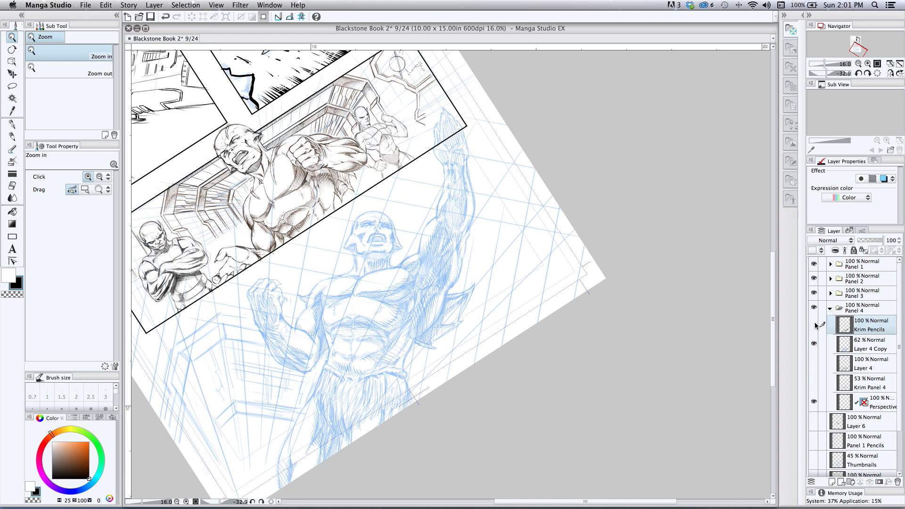
{"action": "left_click", "coordinate": [815, 325]}
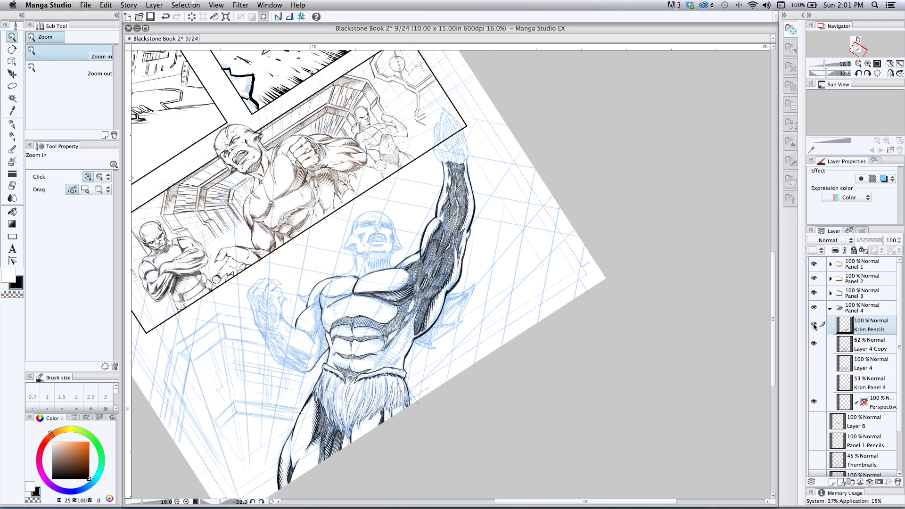
Step: Outline the bent arm from the clenched fist around the elbow with the Darker pencil, including the inner forearm contour
{"action": "left_click", "coordinate": [243, 323]}
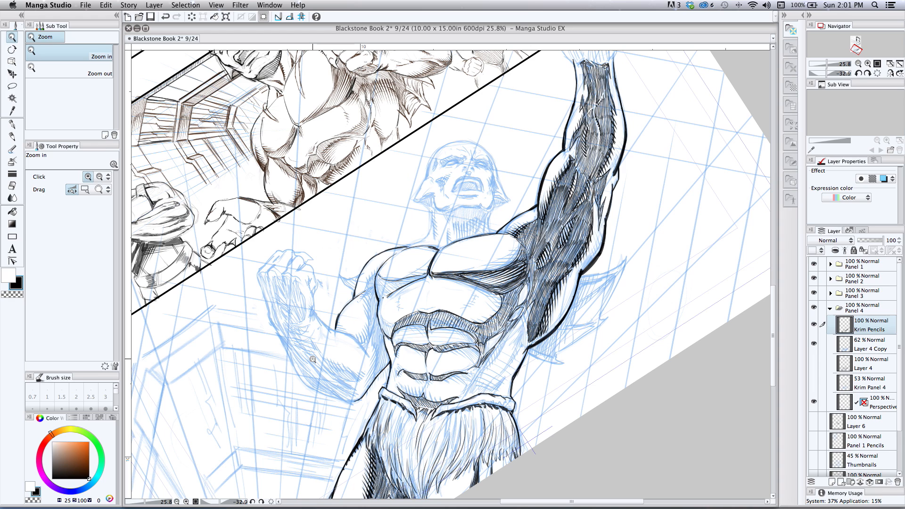
{"action": "left_click", "coordinate": [245, 318]}
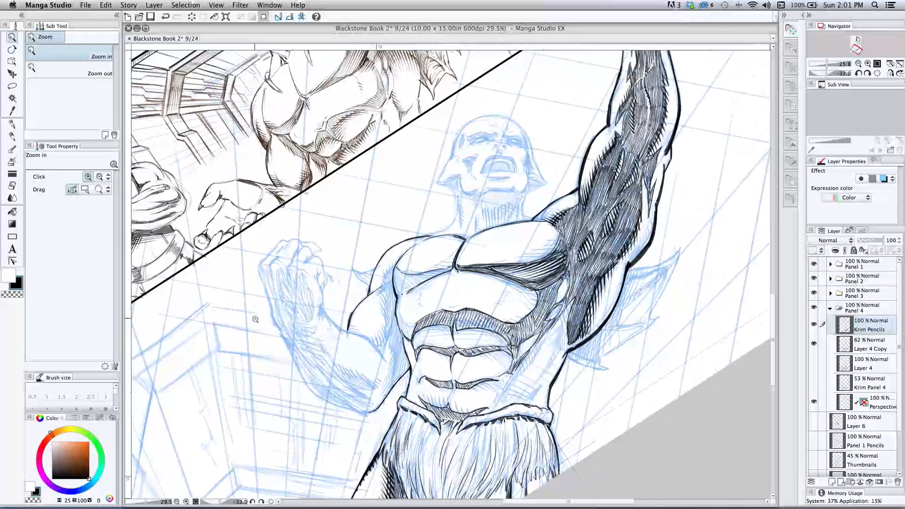
{"action": "left_click", "coordinate": [12, 136]}
{"action": "mouse_move", "coordinate": [281, 240]}
{"action": "left_mouse_down"}
{"action": "mouse_move", "coordinate": [259, 268]}
{"action": "mouse_move", "coordinate": [265, 291]}
{"action": "mouse_move", "coordinate": [304, 377]}
{"action": "mouse_move", "coordinate": [370, 415]}
{"action": "left_mouse_up"}
{"action": "left_click_drag", "start_coordinate": [326, 314], "coordinate": [394, 360]}
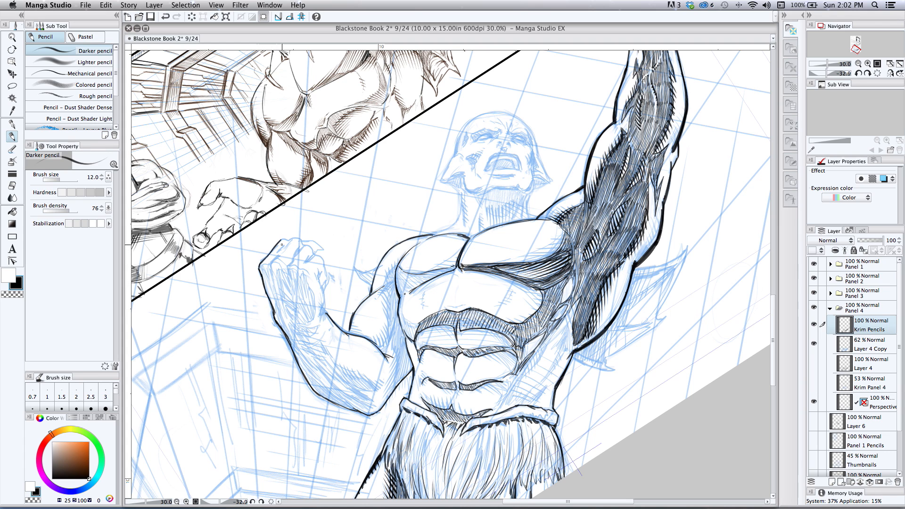
Step: Draw the knuckles, curled fingers and thumb of the clenched fist, plus the contour of the palm
{"action": "left_click_drag", "start_coordinate": [269, 268], "coordinate": [279, 257]}
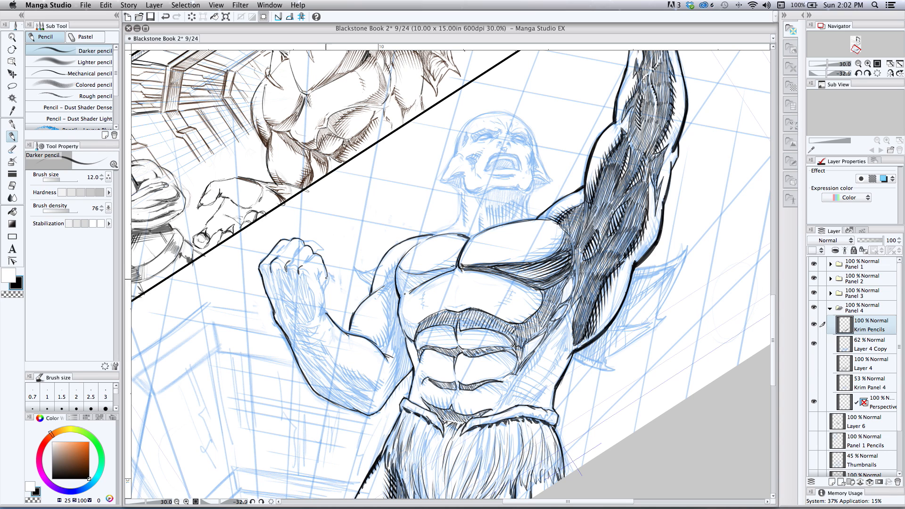
{"action": "left_click_drag", "start_coordinate": [319, 281], "coordinate": [324, 324]}
{"action": "left_click_drag", "start_coordinate": [287, 243], "coordinate": [316, 243]}
{"action": "mouse_move", "coordinate": [272, 274]}
{"action": "left_mouse_down"}
{"action": "mouse_move", "coordinate": [292, 281]}
{"action": "mouse_move", "coordinate": [289, 269]}
{"action": "mouse_move", "coordinate": [301, 271]}
{"action": "mouse_move", "coordinate": [311, 318]}
{"action": "left_mouse_up"}
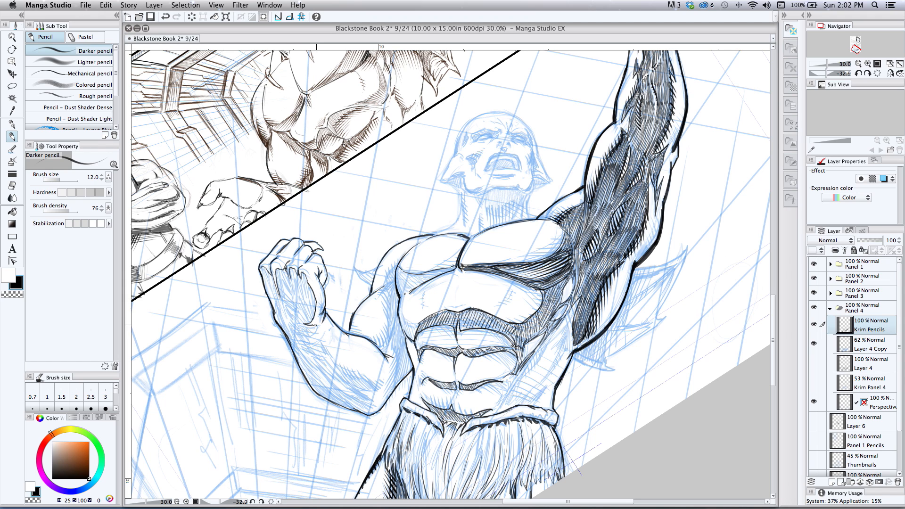
Step: Draw the wrist and muscle contours of the bent forearm and add short hatching along their shadow edges
{"action": "mouse_move", "coordinate": [312, 336]}
{"action": "left_mouse_down"}
{"action": "mouse_move", "coordinate": [342, 370]}
{"action": "mouse_move", "coordinate": [381, 389]}
{"action": "mouse_move", "coordinate": [352, 384]}
{"action": "mouse_move", "coordinate": [368, 397]}
{"action": "left_mouse_up"}
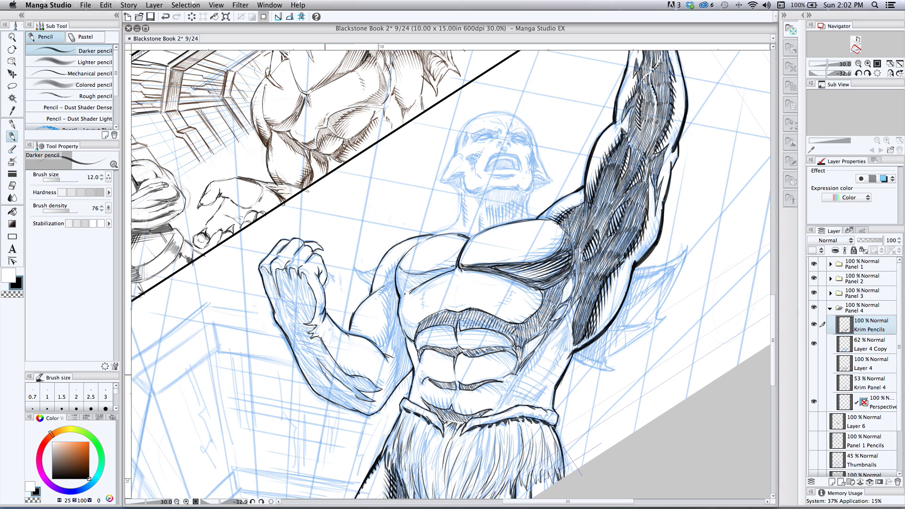
{"action": "mouse_move", "coordinate": [360, 405]}
{"action": "left_mouse_down"}
{"action": "mouse_move", "coordinate": [368, 409]}
{"action": "mouse_move", "coordinate": [324, 394]}
{"action": "mouse_move", "coordinate": [300, 362]}
{"action": "mouse_move", "coordinate": [269, 290]}
{"action": "mouse_move", "coordinate": [289, 284]}
{"action": "left_mouse_up"}
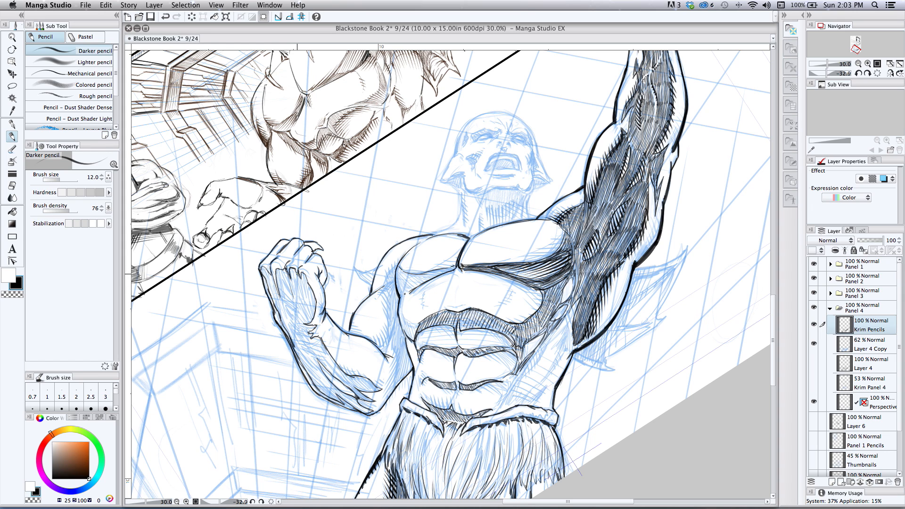
{"action": "left_click_drag", "start_coordinate": [278, 268], "coordinate": [299, 314]}
{"action": "left_click_drag", "start_coordinate": [317, 368], "coordinate": [325, 371]}
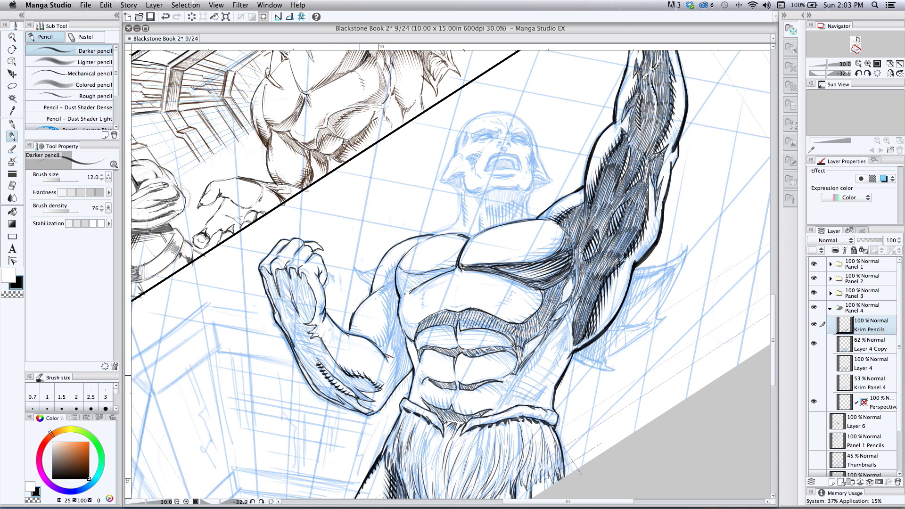
{"action": "left_click_drag", "start_coordinate": [353, 373], "coordinate": [368, 379]}
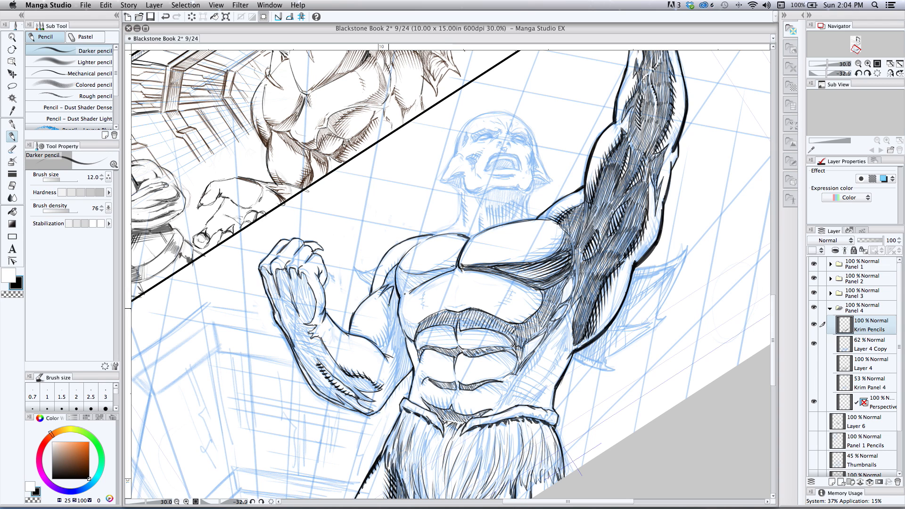
Step: Hatch the bent arm's upper-arm shadow and the dark gap between that arm and the torso
{"action": "mouse_move", "coordinate": [389, 316]}
{"action": "left_mouse_down"}
{"action": "mouse_move", "coordinate": [389, 342]}
{"action": "mouse_move", "coordinate": [399, 324]}
{"action": "mouse_move", "coordinate": [392, 391]}
{"action": "mouse_move", "coordinate": [406, 348]}
{"action": "left_mouse_up"}
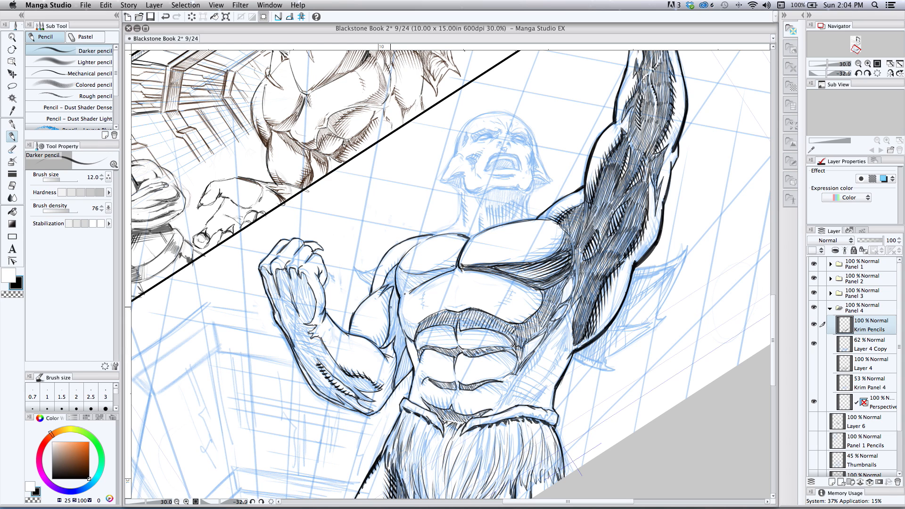
{"action": "left_click_drag", "start_coordinate": [392, 287], "coordinate": [403, 351]}
{"action": "mouse_move", "coordinate": [401, 337]}
{"action": "left_mouse_down"}
{"action": "mouse_move", "coordinate": [403, 358]}
{"action": "mouse_move", "coordinate": [397, 352]}
{"action": "left_mouse_up"}
{"action": "mouse_move", "coordinate": [394, 331]}
{"action": "left_mouse_down"}
{"action": "mouse_move", "coordinate": [397, 351]}
{"action": "mouse_move", "coordinate": [394, 342]}
{"action": "left_mouse_up"}
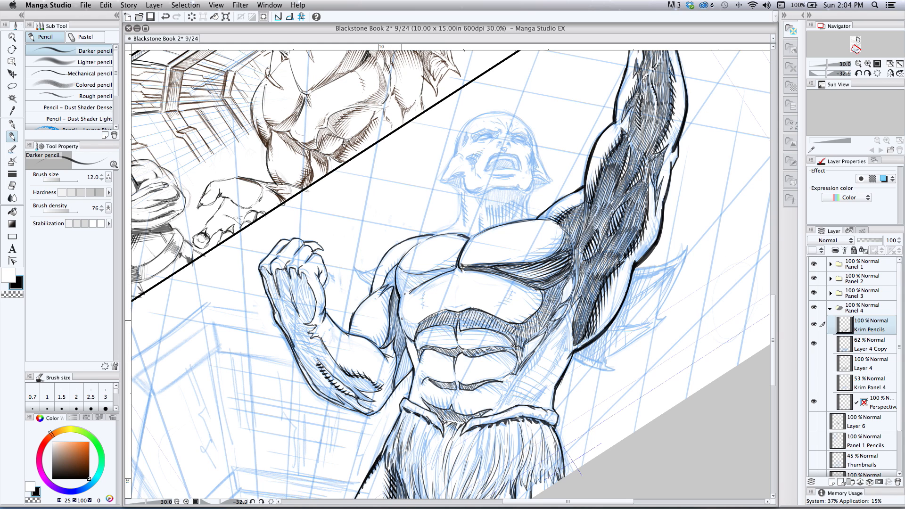
{"action": "mouse_move", "coordinate": [398, 363]}
{"action": "left_mouse_down"}
{"action": "mouse_move", "coordinate": [398, 386]}
{"action": "mouse_move", "coordinate": [403, 379]}
{"action": "left_mouse_up"}
{"action": "mouse_move", "coordinate": [406, 348]}
{"action": "left_mouse_down"}
{"action": "mouse_move", "coordinate": [404, 378]}
{"action": "mouse_move", "coordinate": [409, 370]}
{"action": "left_mouse_up"}
{"action": "left_click_drag", "start_coordinate": [411, 359], "coordinate": [408, 375]}
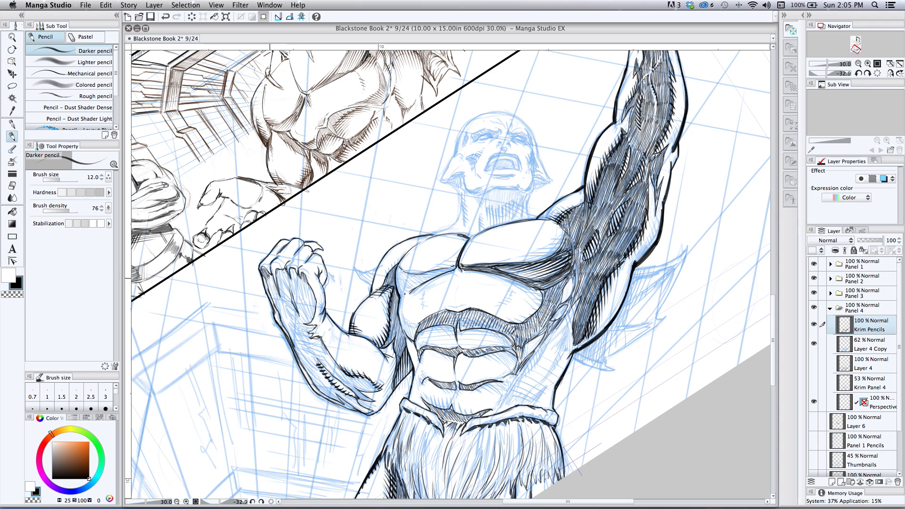
Step: Fill the shadow area of the fist and bent forearm with dense hatching down to the elbow
{"action": "mouse_move", "coordinate": [272, 276]}
{"action": "left_mouse_down"}
{"action": "mouse_move", "coordinate": [275, 298]}
{"action": "mouse_move", "coordinate": [290, 283]}
{"action": "left_mouse_up"}
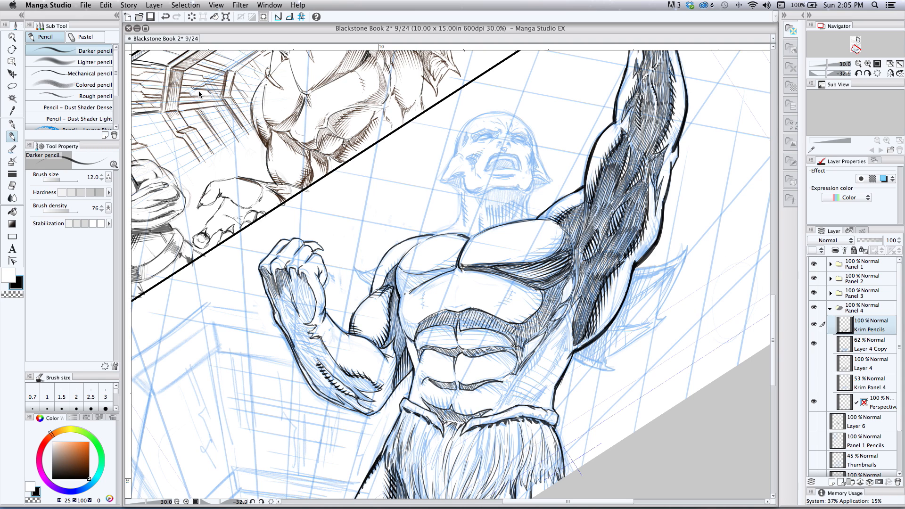
{"action": "left_click_drag", "start_coordinate": [288, 269], "coordinate": [294, 289]}
{"action": "left_click_drag", "start_coordinate": [306, 295], "coordinate": [311, 345]}
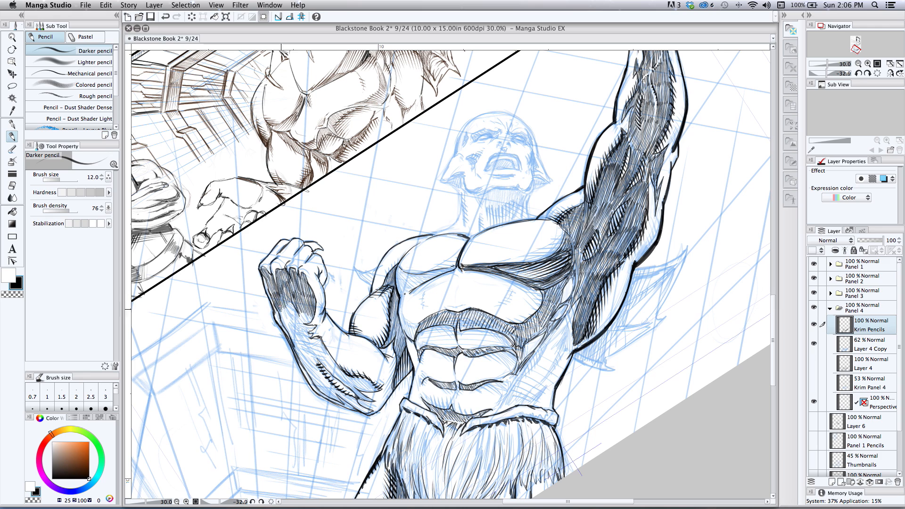
{"action": "left_click_drag", "start_coordinate": [297, 335], "coordinate": [378, 400]}
{"action": "left_click_drag", "start_coordinate": [306, 359], "coordinate": [370, 411]}
{"action": "mouse_move", "coordinate": [317, 334]}
{"action": "left_mouse_down"}
{"action": "mouse_move", "coordinate": [335, 361]}
{"action": "mouse_move", "coordinate": [397, 401]}
{"action": "left_mouse_up"}
{"action": "left_click_drag", "start_coordinate": [358, 401], "coordinate": [376, 411]}
{"action": "left_click_drag", "start_coordinate": [281, 265], "coordinate": [285, 271]}
Step: Hatch the armpit, lower pectoral edge and ribs on the bent-arm side of the chest
{"action": "left_click_drag", "start_coordinate": [397, 270], "coordinate": [405, 292]}
{"action": "left_click_drag", "start_coordinate": [427, 275], "coordinate": [456, 268]}
{"action": "left_click_drag", "start_coordinate": [405, 292], "coordinate": [437, 278]}
{"action": "left_click_drag", "start_coordinate": [401, 309], "coordinate": [415, 336]}
Step: Hatch the armpit and the side of the torso beneath the raised arm
{"action": "left_click_drag", "start_coordinate": [565, 330], "coordinate": [570, 350]}
{"action": "mouse_move", "coordinate": [542, 344]}
{"action": "left_mouse_down"}
{"action": "mouse_move", "coordinate": [511, 379]}
{"action": "mouse_move", "coordinate": [502, 409]}
{"action": "left_mouse_up"}
{"action": "mouse_move", "coordinate": [564, 337]}
{"action": "left_mouse_down"}
{"action": "mouse_move", "coordinate": [537, 384]}
{"action": "mouse_move", "coordinate": [524, 376]}
{"action": "left_mouse_up"}
{"action": "mouse_move", "coordinate": [575, 278]}
{"action": "left_mouse_down"}
{"action": "mouse_move", "coordinate": [554, 329]}
{"action": "mouse_move", "coordinate": [578, 330]}
{"action": "left_mouse_up"}
{"action": "left_click_drag", "start_coordinate": [565, 330], "coordinate": [552, 367]}
Step: Draw the spiky fin behind the raised arm, with its pointed tips, ribs and first shading strokes
{"action": "left_click_drag", "start_coordinate": [637, 311], "coordinate": [687, 246]}
{"action": "mouse_move", "coordinate": [599, 373]}
{"action": "left_mouse_down"}
{"action": "mouse_move", "coordinate": [669, 297]}
{"action": "mouse_move", "coordinate": [679, 263]}
{"action": "left_mouse_up"}
{"action": "left_click_drag", "start_coordinate": [628, 326], "coordinate": [677, 268]}
{"action": "left_click_drag", "start_coordinate": [591, 365], "coordinate": [653, 320]}
{"action": "left_click_drag", "start_coordinate": [623, 304], "coordinate": [635, 295]}
{"action": "left_click_drag", "start_coordinate": [603, 333], "coordinate": [639, 326]}
{"action": "left_click_drag", "start_coordinate": [622, 302], "coordinate": [645, 283]}
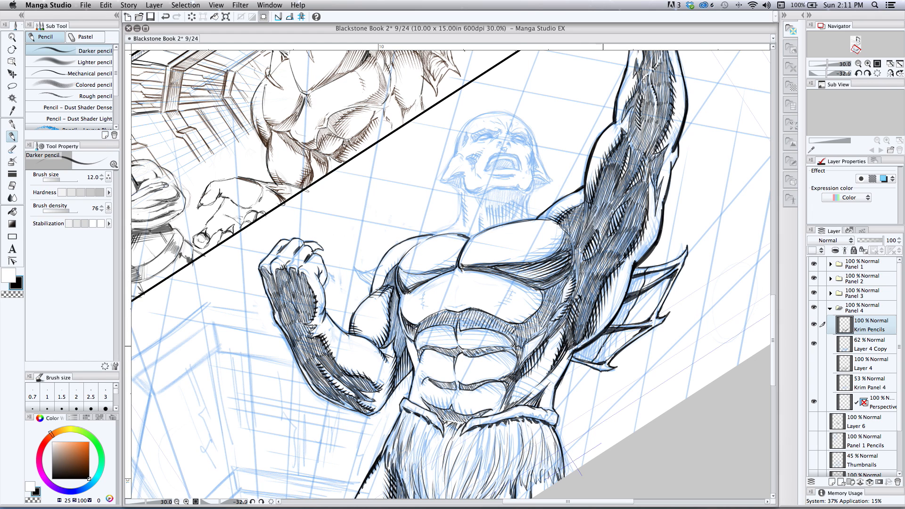
Step: Fill the webbing between the fin's ribs with directional hatching
{"action": "left_click_drag", "start_coordinate": [580, 354], "coordinate": [615, 331]}
{"action": "left_click_drag", "start_coordinate": [634, 278], "coordinate": [613, 320]}
{"action": "left_click_drag", "start_coordinate": [590, 361], "coordinate": [613, 341]}
{"action": "left_click_drag", "start_coordinate": [652, 267], "coordinate": [645, 315]}
{"action": "left_click_drag", "start_coordinate": [641, 299], "coordinate": [630, 326]}
{"action": "left_click_drag", "start_coordinate": [606, 359], "coordinate": [639, 331]}
{"action": "left_click_drag", "start_coordinate": [659, 277], "coordinate": [673, 266]}
Step: Build up feathered hatching around the abdominal muscles and down the midsection
{"action": "left_click_drag", "start_coordinate": [472, 419], "coordinate": [451, 311]}
{"action": "left_click_drag", "start_coordinate": [396, 312], "coordinate": [408, 396]}
{"action": "left_click_drag", "start_coordinate": [415, 337], "coordinate": [438, 411]}
{"action": "left_click_drag", "start_coordinate": [410, 362], "coordinate": [431, 427]}
{"action": "left_click_drag", "start_coordinate": [453, 377], "coordinate": [432, 420]}
{"action": "left_click_drag", "start_coordinate": [396, 339], "coordinate": [400, 422]}
{"action": "mouse_move", "coordinate": [382, 306]}
{"action": "left_mouse_down"}
{"action": "mouse_move", "coordinate": [384, 375]}
{"action": "mouse_move", "coordinate": [387, 349]}
{"action": "left_mouse_up"}
{"action": "left_click_drag", "start_coordinate": [408, 346], "coordinate": [414, 391]}
{"action": "left_click_drag", "start_coordinate": [446, 325], "coordinate": [474, 382]}
Step: Add further hatching along the torso's side and waist to round out the rib and abdominal forms
{"action": "mouse_move", "coordinate": [464, 327]}
{"action": "left_mouse_down"}
{"action": "mouse_move", "coordinate": [493, 396]}
{"action": "mouse_move", "coordinate": [509, 392]}
{"action": "left_mouse_up"}
{"action": "mouse_move", "coordinate": [538, 377]}
{"action": "left_mouse_down"}
{"action": "mouse_move", "coordinate": [519, 313]}
{"action": "mouse_move", "coordinate": [540, 353]}
{"action": "left_mouse_up"}
{"action": "left_click_drag", "start_coordinate": [406, 360], "coordinate": [419, 389]}
{"action": "left_click_drag", "start_coordinate": [507, 315], "coordinate": [532, 327]}
{"action": "left_click_drag", "start_coordinate": [367, 341], "coordinate": [380, 368]}
{"action": "left_click_drag", "start_coordinate": [488, 309], "coordinate": [502, 336]}
{"action": "left_click_drag", "start_coordinate": [406, 374], "coordinate": [441, 438]}
{"action": "left_click_drag", "start_coordinate": [414, 421], "coordinate": [424, 451]}
{"action": "left_click", "coordinate": [354, 477]}
{"action": "left_click_drag", "start_coordinate": [532, 364], "coordinate": [521, 383]}
{"action": "left_click_drag", "start_coordinate": [512, 376], "coordinate": [507, 391]}
{"action": "mouse_move", "coordinate": [285, 278]}
{"action": "left_mouse_down"}
{"action": "mouse_move", "coordinate": [249, 239]}
{"action": "mouse_move", "coordinate": [309, 249]}
{"action": "left_mouse_up"}
Step: Add contour hatching along the torso and chest muscle edges to deepen the shadows
{"action": "left_click_drag", "start_coordinate": [380, 335], "coordinate": [404, 354]}
{"action": "left_click_drag", "start_coordinate": [365, 326], "coordinate": [377, 333]}
{"action": "left_click_drag", "start_coordinate": [441, 353], "coordinate": [477, 351]}
{"action": "mouse_move", "coordinate": [535, 336]}
{"action": "left_mouse_down"}
{"action": "mouse_move", "coordinate": [541, 351]}
{"action": "mouse_move", "coordinate": [527, 339]}
{"action": "left_mouse_up"}
{"action": "left_click_drag", "start_coordinate": [388, 315], "coordinate": [396, 326]}
{"action": "left_click_drag", "start_coordinate": [409, 324], "coordinate": [451, 340]}
{"action": "left_click_drag", "start_coordinate": [386, 291], "coordinate": [391, 302]}
{"action": "mouse_move", "coordinate": [414, 293]}
{"action": "left_mouse_down"}
{"action": "mouse_move", "coordinate": [421, 303]}
{"action": "mouse_move", "coordinate": [408, 302]}
{"action": "left_mouse_up"}
{"action": "mouse_move", "coordinate": [448, 296]}
{"action": "left_mouse_down"}
{"action": "mouse_move", "coordinate": [454, 304]}
{"action": "mouse_move", "coordinate": [483, 299]}
{"action": "left_mouse_up"}
{"action": "left_click_drag", "start_coordinate": [388, 253], "coordinate": [394, 261]}
{"action": "mouse_move", "coordinate": [415, 253]}
{"action": "left_mouse_down"}
{"action": "mouse_move", "coordinate": [422, 262]}
{"action": "mouse_move", "coordinate": [473, 269]}
{"action": "left_mouse_up"}
Step: Refine the arm and torso shading with short contour strokes and add small texture marks on the bent arm
{"action": "left_click_drag", "start_coordinate": [279, 254], "coordinate": [289, 278]}
{"action": "left_click_drag", "start_coordinate": [240, 281], "coordinate": [309, 336]}
{"action": "left_click_drag", "start_coordinate": [375, 289], "coordinate": [354, 310]}
{"action": "left_click_drag", "start_coordinate": [349, 233], "coordinate": [359, 268]}
{"action": "mouse_move", "coordinate": [317, 206]}
{"action": "left_mouse_down"}
{"action": "mouse_move", "coordinate": [332, 204]}
{"action": "mouse_move", "coordinate": [303, 243]}
{"action": "left_mouse_up"}
{"action": "mouse_move", "coordinate": [474, 303]}
{"action": "left_mouse_down"}
{"action": "mouse_move", "coordinate": [452, 317]}
{"action": "mouse_move", "coordinate": [433, 309]}
{"action": "left_mouse_up"}
{"action": "mouse_move", "coordinate": [396, 304]}
{"action": "left_mouse_down"}
{"action": "mouse_move", "coordinate": [368, 314]}
{"action": "mouse_move", "coordinate": [352, 308]}
{"action": "left_mouse_up"}
{"action": "left_click_drag", "start_coordinate": [472, 311], "coordinate": [460, 328]}
{"action": "left_click_drag", "start_coordinate": [454, 284], "coordinate": [466, 296]}
{"action": "left_click_drag", "start_coordinate": [458, 338], "coordinate": [384, 353]}
{"action": "left_click_drag", "start_coordinate": [479, 300], "coordinate": [506, 277]}
{"action": "left_click_drag", "start_coordinate": [460, 368], "coordinate": [488, 346]}
{"action": "mouse_move", "coordinate": [487, 352]}
{"action": "left_mouse_down"}
{"action": "mouse_move", "coordinate": [510, 328]}
{"action": "mouse_move", "coordinate": [543, 444]}
{"action": "left_mouse_up"}
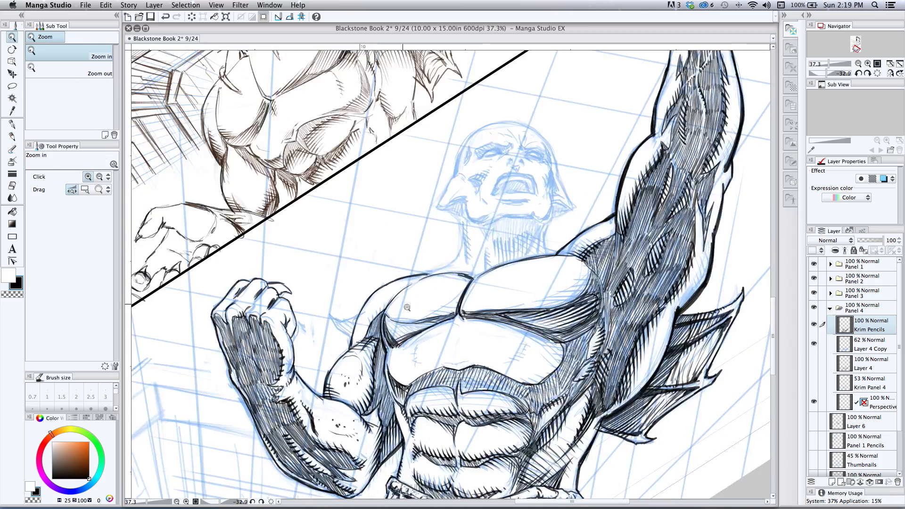
Step: Reduce the brush size to 10 and add finer shading strokes around the chest and shoulder
{"action": "left_click", "coordinate": [472, 283], "text": "super"}
{"action": "left_click_drag", "start_coordinate": [543, 330], "coordinate": [477, 378], "text": "shift"}
{"action": "left_click_drag", "start_coordinate": [380, 222], "coordinate": [408, 259]}
{"action": "key", "text": "bracketleft"}
{"action": "left_click_drag", "start_coordinate": [410, 252], "coordinate": [426, 269]}
{"action": "left_click_drag", "start_coordinate": [330, 215], "coordinate": [389, 205]}
{"action": "left_click_drag", "start_coordinate": [420, 252], "coordinate": [445, 261]}
Step: Add short texture and hatching marks on the upper body to detail the pectorals and shoulder
{"action": "key", "text": "super+minus"}
{"action": "mouse_move", "coordinate": [543, 330]}
{"action": "left_mouse_down", "text": "shift"}
{"action": "mouse_move", "coordinate": [525, 196]}
{"action": "mouse_move", "coordinate": [531, 222]}
{"action": "left_mouse_up", "text": "shift"}
{"action": "left_click_drag", "start_coordinate": [551, 206], "coordinate": [522, 226]}
{"action": "left_click_drag", "start_coordinate": [551, 191], "coordinate": [543, 199]}
{"action": "left_click_drag", "start_coordinate": [499, 207], "coordinate": [483, 238]}
{"action": "left_click", "coordinate": [510, 215]}
{"action": "left_click_drag", "start_coordinate": [501, 323], "coordinate": [467, 352]}
Step: Hatch the outer and lower edges of the rib cage on the raised-arm side
{"action": "left_click_drag", "start_coordinate": [448, 289], "coordinate": [354, 361], "text": "shift"}
{"action": "left_click_drag", "start_coordinate": [535, 319], "coordinate": [554, 370]}
{"action": "left_click_drag", "start_coordinate": [547, 365], "coordinate": [490, 380]}
{"action": "mouse_move", "coordinate": [558, 340]}
{"action": "left_mouse_down"}
{"action": "mouse_move", "coordinate": [532, 363]}
{"action": "mouse_move", "coordinate": [537, 343]}
{"action": "left_mouse_up"}
{"action": "left_click_drag", "start_coordinate": [505, 357], "coordinate": [495, 374]}
Step: Rework the armpit shadow beside the bent arm, swapping drawing colors to clean its edges before hatching again
{"action": "mouse_move", "coordinate": [377, 312]}
{"action": "left_mouse_down"}
{"action": "mouse_move", "coordinate": [360, 345]}
{"action": "mouse_move", "coordinate": [383, 362]}
{"action": "mouse_move", "coordinate": [374, 358]}
{"action": "left_mouse_up"}
{"action": "key", "text": "x"}
{"action": "left_click_drag", "start_coordinate": [349, 324], "coordinate": [355, 397]}
{"action": "left_click_drag", "start_coordinate": [358, 270], "coordinate": [348, 323]}
{"action": "key", "text": "x"}
{"action": "left_click_drag", "start_coordinate": [352, 279], "coordinate": [349, 377]}
Step: Draw the small fin behind the bent arm's shoulder and touch up the shading on the fist
{"action": "left_click_drag", "start_coordinate": [296, 271], "coordinate": [327, 281]}
{"action": "left_click_drag", "start_coordinate": [176, 250], "coordinate": [173, 266]}
{"action": "left_click_drag", "start_coordinate": [211, 269], "coordinate": [220, 258]}
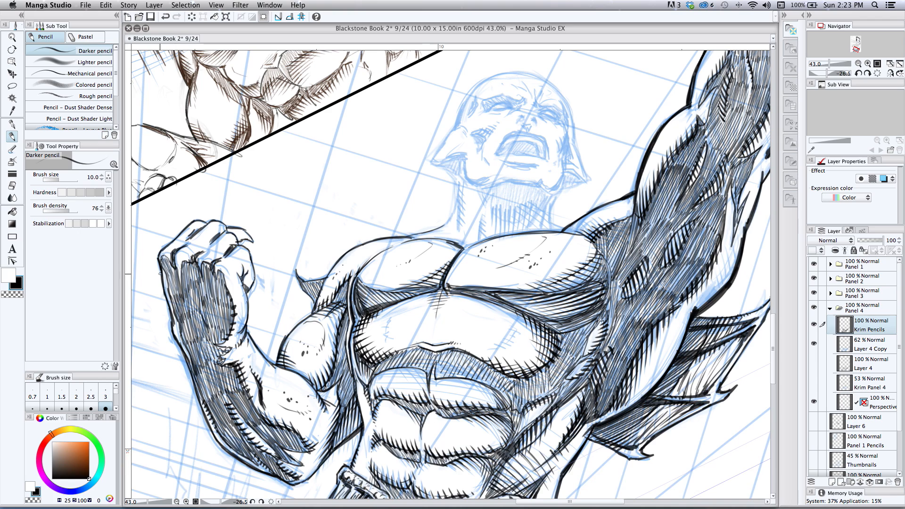
Step: Touch up the shading on the bent arm's forearm and fist
{"action": "left_click_drag", "start_coordinate": [163, 272], "coordinate": [168, 293]}
{"action": "left_click_drag", "start_coordinate": [214, 262], "coordinate": [210, 288]}
Step: Reduce the brush size to 8 and outline the neck, jaw and pointed ear fin on the bent-arm side of the head
{"action": "mouse_move", "coordinate": [443, 188]}
{"action": "left_mouse_down"}
{"action": "mouse_move", "coordinate": [351, 260]}
{"action": "mouse_move", "coordinate": [377, 260]}
{"action": "left_mouse_up"}
{"action": "key", "text": "bracketleft"}
{"action": "left_click_drag", "start_coordinate": [370, 291], "coordinate": [362, 349]}
{"action": "left_click_drag", "start_coordinate": [472, 318], "coordinate": [467, 354]}
{"action": "left_click_drag", "start_coordinate": [366, 342], "coordinate": [333, 363]}
{"action": "left_click_drag", "start_coordinate": [372, 283], "coordinate": [469, 314]}
{"action": "left_click_drag", "start_coordinate": [387, 191], "coordinate": [338, 282]}
{"action": "left_click_drag", "start_coordinate": [338, 281], "coordinate": [368, 291]}
Step: Pencil the cheek contours, chin, eyes and brow ridge over the rough face sketch
{"action": "left_click_drag", "start_coordinate": [383, 247], "coordinate": [402, 282]}
{"action": "left_click_drag", "start_coordinate": [411, 282], "coordinate": [461, 287]}
{"action": "left_click_drag", "start_coordinate": [486, 249], "coordinate": [473, 285]}
{"action": "left_click_drag", "start_coordinate": [403, 218], "coordinate": [425, 217]}
{"action": "left_click_drag", "start_coordinate": [458, 223], "coordinate": [475, 228]}
{"action": "mouse_move", "coordinate": [389, 197]}
{"action": "left_mouse_down"}
{"action": "mouse_move", "coordinate": [384, 216]}
{"action": "mouse_move", "coordinate": [438, 212]}
{"action": "left_mouse_up"}
{"action": "left_click_drag", "start_coordinate": [452, 216], "coordinate": [487, 222]}
{"action": "mouse_move", "coordinate": [455, 223]}
{"action": "left_mouse_down"}
{"action": "mouse_move", "coordinate": [482, 233]}
{"action": "mouse_move", "coordinate": [439, 227]}
{"action": "left_mouse_up"}
Step: Draw the creases beside the nose, the furrowed brows and the sides of the shouting mouth
{"action": "mouse_move", "coordinate": [437, 236]}
{"action": "left_mouse_down"}
{"action": "mouse_move", "coordinate": [448, 237]}
{"action": "mouse_move", "coordinate": [430, 231]}
{"action": "mouse_move", "coordinate": [408, 244]}
{"action": "left_mouse_up"}
{"action": "left_click_drag", "start_coordinate": [396, 211], "coordinate": [432, 218]}
{"action": "left_click_drag", "start_coordinate": [455, 218], "coordinate": [484, 231]}
{"action": "mouse_move", "coordinate": [427, 244]}
{"action": "left_mouse_down"}
{"action": "mouse_move", "coordinate": [456, 246]}
{"action": "mouse_move", "coordinate": [467, 274]}
{"action": "left_mouse_up"}
{"action": "mouse_move", "coordinate": [432, 244]}
{"action": "left_mouse_down"}
{"action": "mouse_move", "coordinate": [411, 265]}
{"action": "mouse_move", "coordinate": [467, 274]}
{"action": "left_mouse_up"}
Step: Outline the bald cranium and the ear fin on the raised-arm side, and begin the shadow under the chin
{"action": "left_click_drag", "start_coordinate": [377, 210], "coordinate": [485, 207]}
{"action": "left_click_drag", "start_coordinate": [486, 207], "coordinate": [508, 302]}
{"action": "left_click_drag", "start_coordinate": [507, 300], "coordinate": [477, 309]}
{"action": "left_click_drag", "start_coordinate": [485, 278], "coordinate": [470, 315]}
{"action": "mouse_move", "coordinate": [405, 306]}
{"action": "left_mouse_down"}
{"action": "mouse_move", "coordinate": [456, 326]}
{"action": "mouse_move", "coordinate": [412, 330]}
{"action": "left_mouse_up"}
{"action": "left_click_drag", "start_coordinate": [412, 306], "coordinate": [466, 340]}
Step: Define the inside of the open mouth and add contour marks to the ear fin, temples and cheeks
{"action": "mouse_move", "coordinate": [407, 268]}
{"action": "left_mouse_down"}
{"action": "mouse_move", "coordinate": [464, 271]}
{"action": "mouse_move", "coordinate": [457, 283]}
{"action": "left_mouse_up"}
{"action": "mouse_move", "coordinate": [417, 268]}
{"action": "left_mouse_down"}
{"action": "mouse_move", "coordinate": [462, 273]}
{"action": "mouse_move", "coordinate": [428, 262]}
{"action": "left_mouse_up"}
{"action": "left_click_drag", "start_coordinate": [449, 258], "coordinate": [452, 264]}
{"action": "left_click_drag", "start_coordinate": [373, 267], "coordinate": [348, 276]}
{"action": "left_click_drag", "start_coordinate": [387, 210], "coordinate": [380, 236]}
{"action": "mouse_move", "coordinate": [368, 235]}
{"action": "left_mouse_down"}
{"action": "mouse_move", "coordinate": [375, 252]}
{"action": "mouse_move", "coordinate": [401, 250]}
{"action": "left_mouse_up"}
{"action": "left_click_drag", "start_coordinate": [486, 250], "coordinate": [477, 264]}
{"action": "left_click_drag", "start_coordinate": [483, 227], "coordinate": [485, 240]}
{"action": "left_click_drag", "start_coordinate": [425, 224], "coordinate": [427, 233]}
Step: Hatch the ear fins, the underside of the jaw and the front of the neck
{"action": "left_click_drag", "start_coordinate": [344, 281], "coordinate": [373, 291]}
{"action": "left_click_drag", "start_coordinate": [478, 302], "coordinate": [504, 309]}
{"action": "left_click_drag", "start_coordinate": [420, 297], "coordinate": [460, 304]}
{"action": "left_click_drag", "start_coordinate": [376, 297], "coordinate": [399, 304]}
{"action": "left_click_drag", "start_coordinate": [461, 304], "coordinate": [480, 312]}
{"action": "left_click_drag", "start_coordinate": [367, 292], "coordinate": [373, 324]}
{"action": "left_click_drag", "start_coordinate": [396, 335], "coordinate": [391, 366]}
{"action": "left_click_drag", "start_coordinate": [490, 250], "coordinate": [485, 282]}
{"action": "left_click_drag", "start_coordinate": [373, 272], "coordinate": [349, 279]}
{"action": "left_click_drag", "start_coordinate": [480, 288], "coordinate": [503, 305]}
{"action": "left_click_drag", "start_coordinate": [373, 270], "coordinate": [347, 285]}
{"action": "left_click_drag", "start_coordinate": [418, 295], "coordinate": [454, 303]}
Step: Finish the head with forehead wrinkles, cheek shading and hatching along the skull and neck sides
{"action": "left_click_drag", "start_coordinate": [404, 239], "coordinate": [383, 253]}
{"action": "left_click_drag", "start_coordinate": [444, 193], "coordinate": [449, 204]}
{"action": "mouse_move", "coordinate": [391, 188]}
{"action": "left_mouse_down"}
{"action": "mouse_move", "coordinate": [365, 223]}
{"action": "mouse_move", "coordinate": [376, 261]}
{"action": "left_mouse_up"}
{"action": "left_click_drag", "start_coordinate": [410, 326], "coordinate": [404, 356]}
{"action": "left_click_drag", "start_coordinate": [450, 328], "coordinate": [443, 352]}
{"action": "left_click_drag", "start_coordinate": [490, 251], "coordinate": [500, 281]}
{"action": "left_click_drag", "start_coordinate": [386, 259], "coordinate": [394, 281]}
{"action": "left_click_drag", "start_coordinate": [471, 297], "coordinate": [481, 309]}
Step: Add small touch-up strokes around the ear fin, neck base and chest
{"action": "key", "text": "super+space"}
{"action": "mouse_move", "coordinate": [338, 272]}
{"action": "left_mouse_down"}
{"action": "mouse_move", "coordinate": [275, 301]}
{"action": "mouse_move", "coordinate": [326, 288]}
{"action": "left_mouse_up"}
{"action": "mouse_move", "coordinate": [349, 310]}
{"action": "left_mouse_down"}
{"action": "mouse_move", "coordinate": [365, 316]}
{"action": "mouse_move", "coordinate": [337, 320]}
{"action": "left_mouse_up"}
{"action": "left_click_drag", "start_coordinate": [392, 388], "coordinate": [383, 413]}
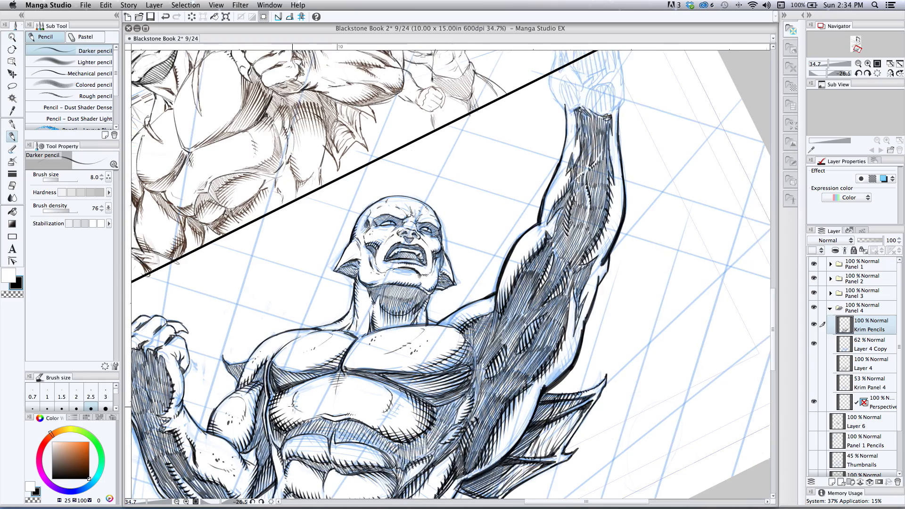
Step: Outline the fingers and palm of the raised hand over its blue rough sketch
{"action": "left_click_drag", "start_coordinate": [580, 122], "coordinate": [436, 303]}
{"action": "left_click_drag", "start_coordinate": [455, 273], "coordinate": [456, 165]}
{"action": "left_click_drag", "start_coordinate": [522, 215], "coordinate": [519, 277]}
{"action": "mouse_move", "coordinate": [458, 193]}
{"action": "left_mouse_down"}
{"action": "mouse_move", "coordinate": [470, 142]}
{"action": "mouse_move", "coordinate": [491, 153]}
{"action": "left_mouse_up"}
{"action": "left_click_drag", "start_coordinate": [491, 137], "coordinate": [493, 193]}
{"action": "left_click_drag", "start_coordinate": [498, 166], "coordinate": [517, 193]}
{"action": "mouse_move", "coordinate": [473, 145]}
{"action": "left_mouse_down"}
{"action": "mouse_move", "coordinate": [477, 192]}
{"action": "mouse_move", "coordinate": [501, 217]}
{"action": "left_mouse_up"}
{"action": "left_click_drag", "start_coordinate": [471, 224], "coordinate": [503, 228]}
{"action": "left_click_drag", "start_coordinate": [507, 179], "coordinate": [521, 227]}
Step: Define the base of the raised hand and shade its palm and fingers
{"action": "left_click_drag", "start_coordinate": [492, 244], "coordinate": [479, 269]}
{"action": "left_click_drag", "start_coordinate": [485, 226], "coordinate": [514, 278]}
{"action": "left_click_drag", "start_coordinate": [519, 226], "coordinate": [526, 264]}
{"action": "left_click_drag", "start_coordinate": [450, 179], "coordinate": [445, 226]}
{"action": "left_click_drag", "start_coordinate": [445, 227], "coordinate": [479, 273]}
{"action": "mouse_move", "coordinate": [472, 146]}
{"action": "left_mouse_down"}
{"action": "mouse_move", "coordinate": [464, 210]}
{"action": "mouse_move", "coordinate": [500, 199]}
{"action": "left_mouse_up"}
{"action": "left_click_drag", "start_coordinate": [467, 170], "coordinate": [494, 210]}
{"action": "left_click_drag", "start_coordinate": [474, 209], "coordinate": [446, 237]}
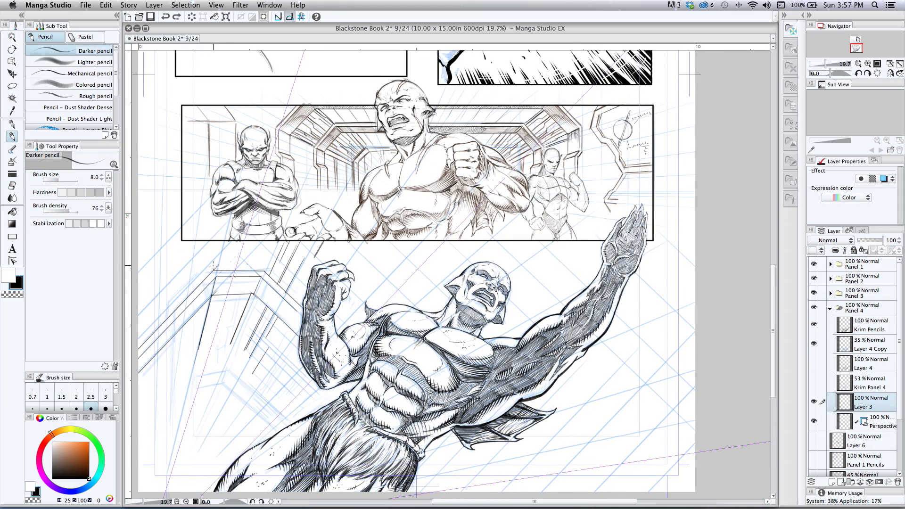
Step: Draw the wall beams and the lower arch in the Panel 4 background on Layer 3, following the perspective guides
{"action": "mouse_move", "coordinate": [213, 265]}
{"action": "left_mouse_down"}
{"action": "mouse_move", "coordinate": [171, 291]}
{"action": "mouse_move", "coordinate": [176, 274]}
{"action": "mouse_move", "coordinate": [213, 270]}
{"action": "mouse_move", "coordinate": [161, 344]}
{"action": "left_mouse_up"}
{"action": "left_click_drag", "start_coordinate": [188, 391], "coordinate": [197, 321]}
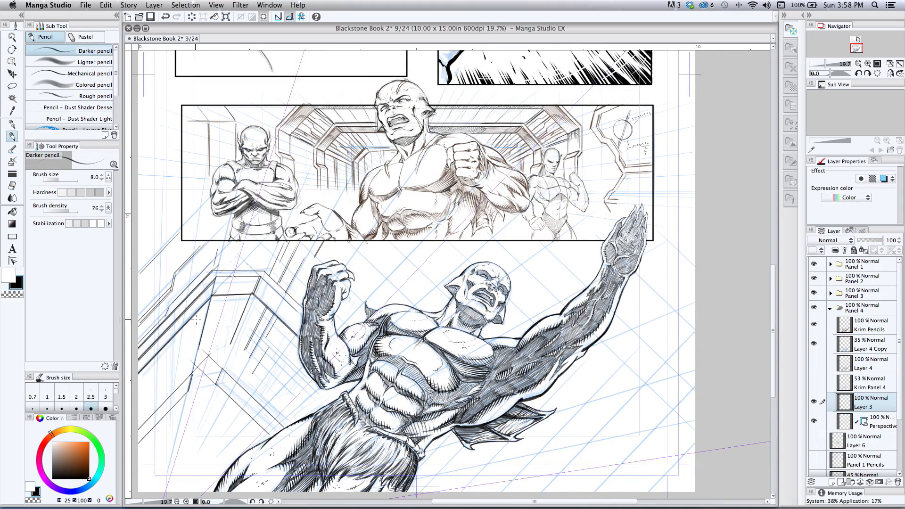
{"action": "left_click_drag", "start_coordinate": [141, 419], "coordinate": [191, 367]}
{"action": "left_click_drag", "start_coordinate": [155, 412], "coordinate": [143, 424]}
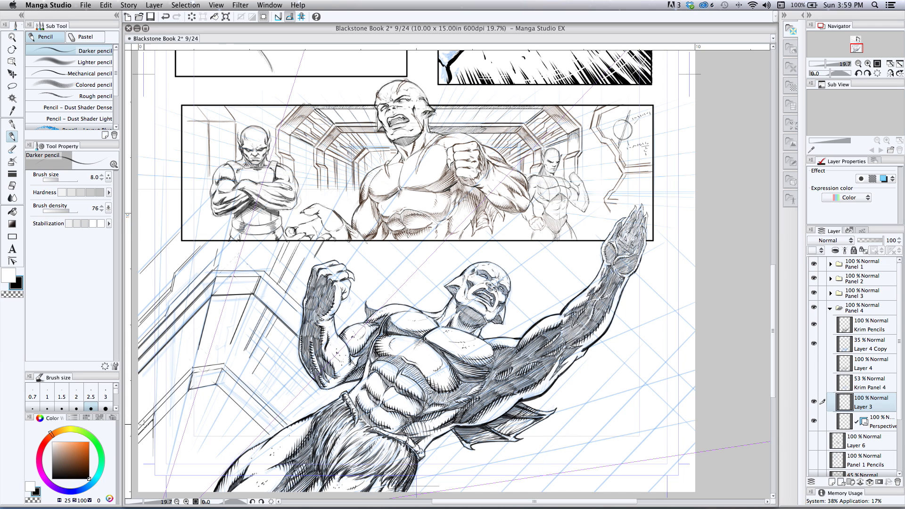
{"action": "left_click_drag", "start_coordinate": [192, 392], "coordinate": [174, 439]}
{"action": "left_click_drag", "start_coordinate": [211, 388], "coordinate": [193, 434]}
{"action": "left_click_drag", "start_coordinate": [191, 444], "coordinate": [221, 473]}
Step: Add perspective lines to the recessed wall panels between the arches beside the bent arm
{"action": "left_click_drag", "start_coordinate": [296, 336], "coordinate": [254, 395]}
{"action": "left_click_drag", "start_coordinate": [305, 376], "coordinate": [276, 410]}
{"action": "mouse_move", "coordinate": [221, 296]}
{"action": "left_mouse_down"}
{"action": "mouse_move", "coordinate": [211, 337]}
{"action": "mouse_move", "coordinate": [217, 367]}
{"action": "left_mouse_up"}
{"action": "mouse_move", "coordinate": [215, 297]}
{"action": "left_mouse_down"}
{"action": "mouse_move", "coordinate": [210, 348]}
{"action": "mouse_move", "coordinate": [266, 445]}
{"action": "left_mouse_up"}
Step: Draw long receding perspective lines across the background behind the figure's torso and raised arm
{"action": "left_click_drag", "start_coordinate": [298, 292], "coordinate": [543, 372]}
{"action": "left_click_drag", "start_coordinate": [357, 291], "coordinate": [491, 337]}
{"action": "left_click_drag", "start_coordinate": [421, 305], "coordinate": [492, 330]}
{"action": "left_click_drag", "start_coordinate": [516, 364], "coordinate": [423, 333]}
{"action": "left_click_drag", "start_coordinate": [491, 337], "coordinate": [369, 314]}
Step: Draw the angled panel seams of the background wall on the raised-arm side
{"action": "left_click_drag", "start_coordinate": [382, 186], "coordinate": [611, 262]}
{"action": "left_click_drag", "start_coordinate": [523, 398], "coordinate": [755, 236]}
{"action": "left_click_drag", "start_coordinate": [611, 261], "coordinate": [655, 307]}
{"action": "left_click_drag", "start_coordinate": [399, 184], "coordinate": [615, 255]}
{"action": "left_click_drag", "start_coordinate": [616, 256], "coordinate": [660, 306]}
{"action": "left_click_drag", "start_coordinate": [653, 305], "coordinate": [640, 341]}
{"action": "left_click_drag", "start_coordinate": [422, 165], "coordinate": [697, 255]}
{"action": "left_click_drag", "start_coordinate": [706, 251], "coordinate": [680, 323]}
Step: Add crossing perspective lines to divide the wall panels around the raised arm
{"action": "left_click_drag", "start_coordinate": [531, 169], "coordinate": [573, 96]}
{"action": "left_click_drag", "start_coordinate": [640, 165], "coordinate": [691, 106]}
{"action": "left_click_drag", "start_coordinate": [611, 249], "coordinate": [698, 148]}
{"action": "left_click_drag", "start_coordinate": [616, 201], "coordinate": [692, 105]}
{"action": "left_click_drag", "start_coordinate": [678, 163], "coordinate": [707, 128]}
{"action": "left_click_drag", "start_coordinate": [495, 330], "coordinate": [503, 271]}
Step: Draw the rounded base in the panel's lower corner beside the leg and hatch its rim
{"action": "left_click_drag", "start_coordinate": [288, 426], "coordinate": [346, 416]}
{"action": "left_click_drag", "start_coordinate": [294, 436], "coordinate": [283, 454]}
{"action": "left_click_drag", "start_coordinate": [292, 416], "coordinate": [288, 434]}
{"action": "left_click_drag", "start_coordinate": [308, 426], "coordinate": [306, 438]}
{"action": "left_click_drag", "start_coordinate": [326, 415], "coordinate": [325, 432]}
{"action": "left_click_drag", "start_coordinate": [343, 408], "coordinate": [333, 427]}
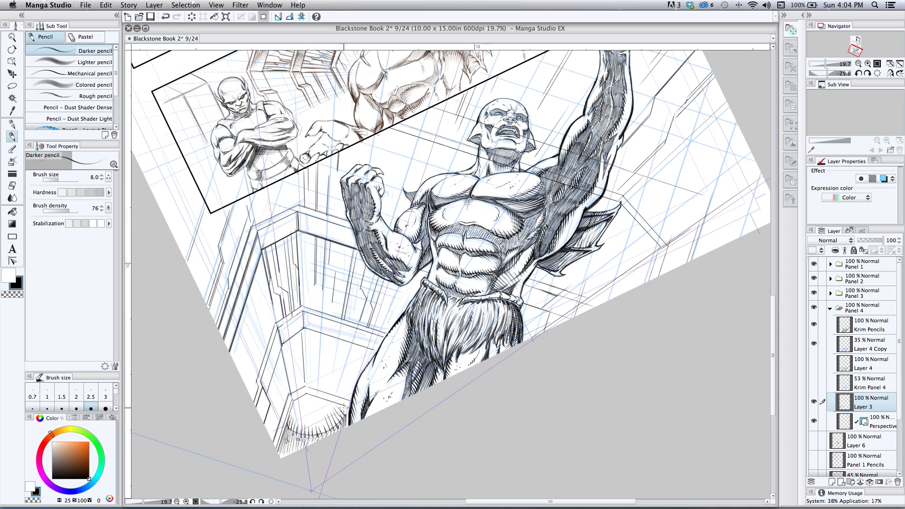
Step: Hatch the bands of the two background arches and the recesses beneath them
{"action": "left_click_drag", "start_coordinate": [293, 322], "coordinate": [303, 319]}
{"action": "mouse_move", "coordinate": [277, 228]}
{"action": "left_mouse_down"}
{"action": "mouse_move", "coordinate": [297, 219]}
{"action": "mouse_move", "coordinate": [325, 238]}
{"action": "left_mouse_up"}
{"action": "mouse_move", "coordinate": [309, 315]}
{"action": "left_mouse_down"}
{"action": "mouse_move", "coordinate": [323, 332]}
{"action": "mouse_move", "coordinate": [361, 344]}
{"action": "left_mouse_up"}
{"action": "mouse_move", "coordinate": [268, 232]}
{"action": "left_mouse_down"}
{"action": "mouse_move", "coordinate": [288, 224]}
{"action": "mouse_move", "coordinate": [253, 256]}
{"action": "left_mouse_up"}
{"action": "left_click_drag", "start_coordinate": [279, 334], "coordinate": [274, 354]}
{"action": "left_click_drag", "start_coordinate": [334, 264], "coordinate": [328, 314]}
{"action": "left_click_drag", "start_coordinate": [343, 275], "coordinate": [338, 314]}
Step: Reset the canvas rotation and add shading lines to the wall recesses between the upper and lower arches
{"action": "key", "text": "ctrl+at"}
{"action": "mouse_move", "coordinate": [283, 354]}
{"action": "left_mouse_down"}
{"action": "mouse_move", "coordinate": [264, 354]}
{"action": "mouse_move", "coordinate": [267, 392]}
{"action": "left_mouse_up"}
{"action": "left_click_drag", "start_coordinate": [274, 342], "coordinate": [262, 365]}
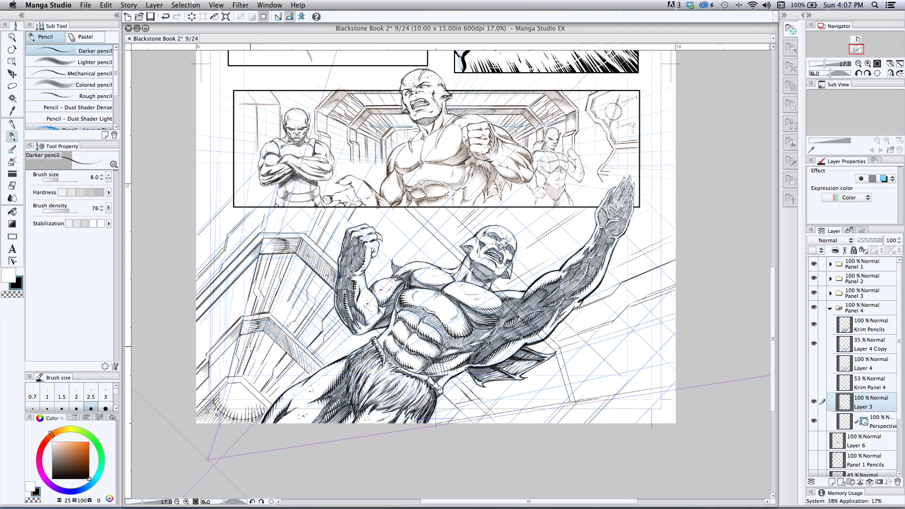
{"action": "left_click_drag", "start_coordinate": [288, 301], "coordinate": [273, 306]}
{"action": "left_click_drag", "start_coordinate": [301, 317], "coordinate": [296, 264]}
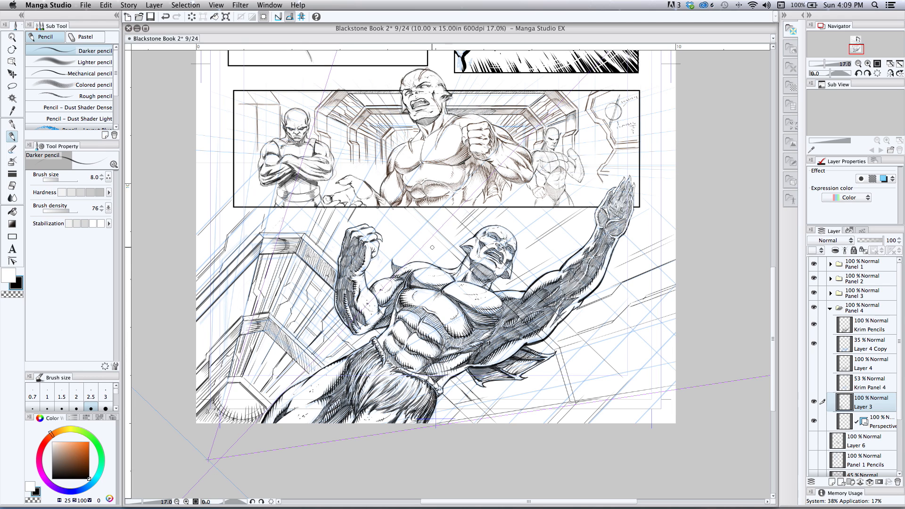
Step: Outline the large octagonal arch frame behind the figure's outstretched arm with brush size 10, erasing overlapping construction lines
{"action": "key", "text": "]"}
{"action": "left_click_drag", "start_coordinate": [411, 207], "coordinate": [560, 348]}
{"action": "left_click_drag", "start_coordinate": [560, 349], "coordinate": [592, 338]}
{"action": "left_click_drag", "start_coordinate": [613, 396], "coordinate": [585, 423]}
{"action": "mouse_move", "coordinate": [456, 207]}
{"action": "left_mouse_down"}
{"action": "mouse_move", "coordinate": [632, 377]}
{"action": "mouse_move", "coordinate": [594, 341]}
{"action": "mouse_move", "coordinate": [504, 297]}
{"action": "mouse_move", "coordinate": [468, 260]}
{"action": "left_mouse_up"}
{"action": "key", "text": "e"}
{"action": "mouse_move", "coordinate": [545, 302]}
{"action": "left_mouse_down"}
{"action": "mouse_move", "coordinate": [450, 215]}
{"action": "mouse_move", "coordinate": [599, 337]}
{"action": "left_mouse_up"}
{"action": "key", "text": "p"}
{"action": "left_click_drag", "start_coordinate": [621, 398], "coordinate": [598, 424]}
{"action": "left_click_drag", "start_coordinate": [602, 337], "coordinate": [622, 399]}
{"action": "left_click_drag", "start_coordinate": [464, 207], "coordinate": [601, 337]}
Step: Draw the arch frame's connecting edges and extend its receding wall lines to the page edge
{"action": "mouse_move", "coordinate": [621, 400]}
{"action": "left_mouse_down"}
{"action": "mouse_move", "coordinate": [598, 338]}
{"action": "mouse_move", "coordinate": [575, 403]}
{"action": "left_mouse_up"}
{"action": "left_click_drag", "start_coordinate": [573, 310], "coordinate": [540, 279]}
{"action": "left_click_drag", "start_coordinate": [627, 329], "coordinate": [675, 314]}
{"action": "left_click_drag", "start_coordinate": [611, 413], "coordinate": [676, 400]}
{"action": "left_click_drag", "start_coordinate": [603, 337], "coordinate": [675, 315]}
{"action": "left_click_drag", "start_coordinate": [622, 395], "coordinate": [675, 387]}
{"action": "left_click_drag", "start_coordinate": [576, 388], "coordinate": [441, 419]}
{"action": "key", "text": "super+z"}
Step: Lower the perspective ruler layer's opacity to 22% and draw the wall line from the arch toward the waist on Layer 3
{"action": "left_click", "coordinate": [872, 421]}
{"action": "left_click_drag", "start_coordinate": [883, 241], "coordinate": [863, 241]}
{"action": "left_click", "coordinate": [868, 401]}
{"action": "key", "text": "super+z"}
{"action": "left_click_drag", "start_coordinate": [573, 402], "coordinate": [434, 423]}
{"action": "left_click_drag", "start_coordinate": [295, 234], "coordinate": [496, 424]}
{"action": "left_click_drag", "start_coordinate": [353, 323], "coordinate": [460, 425]}
{"action": "mouse_move", "coordinate": [300, 237]}
{"action": "left_mouse_down"}
{"action": "mouse_move", "coordinate": [454, 382]}
{"action": "mouse_move", "coordinate": [477, 419]}
{"action": "left_mouse_up"}
{"action": "key", "text": "super+z"}
{"action": "key", "text": "super+z"}
{"action": "key", "text": "super+z"}
{"action": "key", "text": "super+z"}
{"action": "key", "text": "super+z"}
Step: Draw receding seam lines on the wall section between the figure's waist and the arch
{"action": "mouse_move", "coordinate": [453, 383]}
{"action": "left_mouse_down"}
{"action": "mouse_move", "coordinate": [468, 417]}
{"action": "mouse_move", "coordinate": [570, 401]}
{"action": "left_mouse_up"}
{"action": "left_click_drag", "start_coordinate": [523, 388], "coordinate": [567, 378]}
{"action": "left_click_drag", "start_coordinate": [465, 397], "coordinate": [518, 386]}
{"action": "left_click_drag", "start_coordinate": [524, 395], "coordinate": [566, 385]}
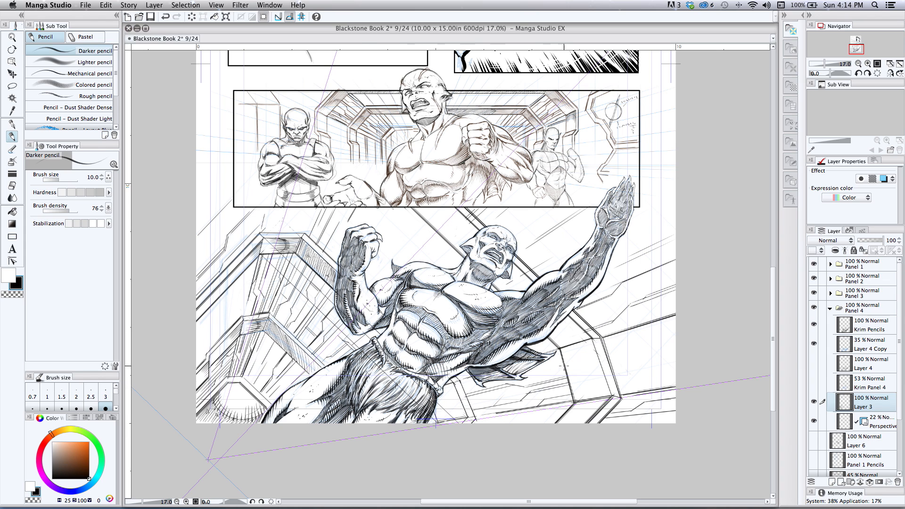
Step: Add perspective seam lines to the wall panels around the head and both arms and in the smaller arch's recess
{"action": "left_click_drag", "start_coordinate": [375, 272], "coordinate": [422, 215]}
{"action": "left_click_drag", "start_coordinate": [383, 279], "coordinate": [429, 223]}
{"action": "left_click_drag", "start_coordinate": [429, 264], "coordinate": [451, 243]}
{"action": "left_click_drag", "start_coordinate": [523, 251], "coordinate": [588, 209]}
{"action": "left_click_drag", "start_coordinate": [528, 261], "coordinate": [583, 225]}
{"action": "left_click_drag", "start_coordinate": [226, 330], "coordinate": [236, 278]}
{"action": "left_click_drag", "start_coordinate": [216, 347], "coordinate": [221, 290]}
{"action": "left_click_drag", "start_coordinate": [242, 313], "coordinate": [256, 257]}
Step: Strengthen the edges of the smaller arches and the main receding wall lines with brush size 15
{"action": "key", "text": "bracketright"}
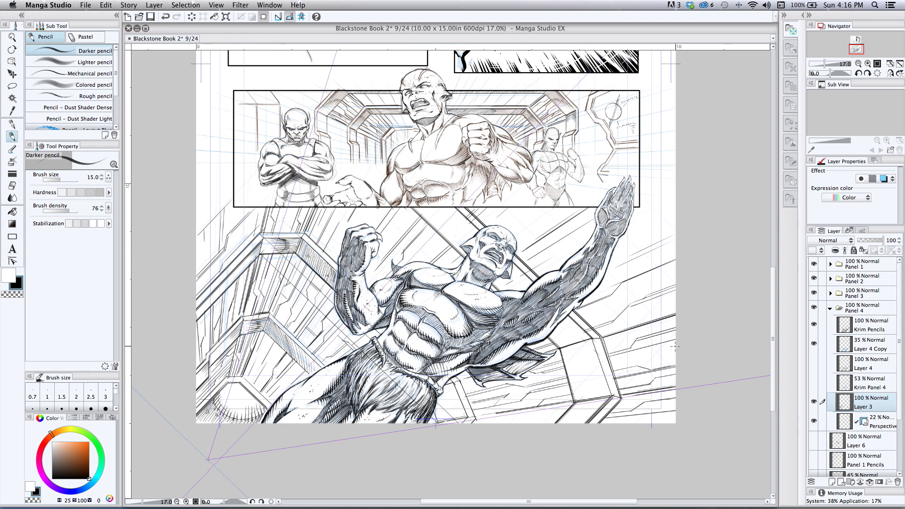
{"action": "left_click_drag", "start_coordinate": [270, 313], "coordinate": [325, 368]}
{"action": "left_click_drag", "start_coordinate": [270, 318], "coordinate": [322, 368]}
{"action": "left_click_drag", "start_coordinate": [196, 302], "coordinate": [263, 234]}
{"action": "left_click_drag", "start_coordinate": [494, 423], "coordinate": [568, 409]}
{"action": "left_click_drag", "start_coordinate": [605, 422], "coordinate": [675, 413]}
{"action": "left_click_drag", "start_coordinate": [615, 244], "coordinate": [676, 210]}
{"action": "key", "text": "super+z"}
{"action": "left_click_drag", "start_coordinate": [610, 258], "coordinate": [675, 218]}
Step: Turn off the perspective ruler snapping and hatch the large arch's post and recess on Layer 3 with brush size 10
{"action": "left_click", "coordinate": [862, 421], "text": "shift"}
{"action": "left_click", "coordinate": [868, 402]}
{"action": "key", "text": "bracketleft"}
{"action": "key", "text": "bracketleft"}
{"action": "left_click_drag", "start_coordinate": [566, 344], "coordinate": [570, 379]}
{"action": "left_click_drag", "start_coordinate": [568, 415], "coordinate": [587, 398]}
{"action": "mouse_move", "coordinate": [559, 344]}
{"action": "left_mouse_down"}
{"action": "mouse_move", "coordinate": [582, 335]}
{"action": "mouse_move", "coordinate": [577, 320]}
{"action": "left_mouse_up"}
Step: Hatch the beam behind the head and the wall strips beside the waist and around the large arch
{"action": "left_click_drag", "start_coordinate": [460, 209], "coordinate": [469, 244]}
{"action": "left_click_drag", "start_coordinate": [517, 264], "coordinate": [521, 290]}
{"action": "left_click_drag", "start_coordinate": [448, 209], "coordinate": [451, 236]}
{"action": "mouse_move", "coordinate": [443, 385]}
{"action": "left_mouse_down"}
{"action": "mouse_move", "coordinate": [450, 415]}
{"action": "mouse_move", "coordinate": [460, 414]}
{"action": "left_mouse_up"}
{"action": "left_click_drag", "start_coordinate": [615, 333], "coordinate": [620, 359]}
{"action": "left_click_drag", "start_coordinate": [660, 318], "coordinate": [664, 344]}
{"action": "left_click_drag", "start_coordinate": [613, 408], "coordinate": [673, 396]}
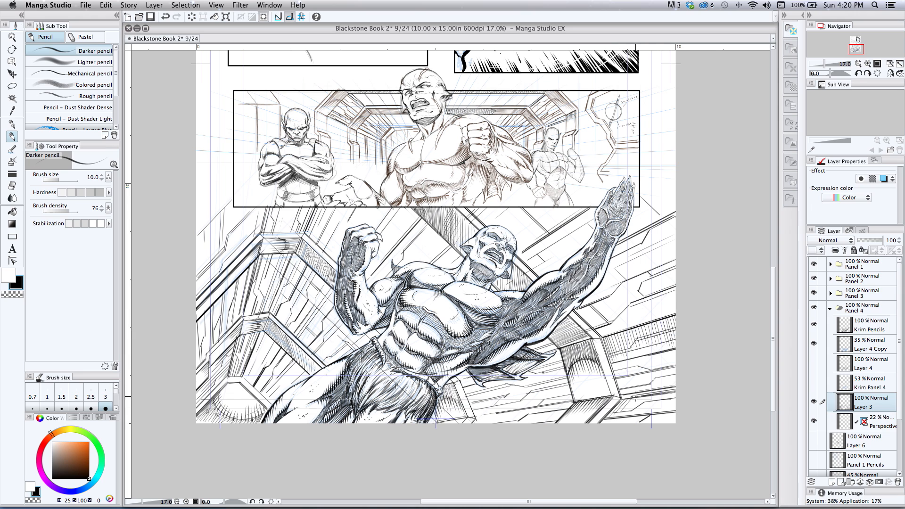
Step: Add freehand hatching to the beams of the two smaller arches and the rounded base beside the leg
{"action": "left_click_drag", "start_coordinate": [295, 213], "coordinate": [313, 213]}
{"action": "left_click_drag", "start_coordinate": [286, 225], "coordinate": [308, 224]}
{"action": "left_click_drag", "start_coordinate": [257, 307], "coordinate": [271, 307]}
{"action": "left_click_drag", "start_coordinate": [232, 363], "coordinate": [249, 363]}
{"action": "mouse_move", "coordinate": [254, 262]}
{"action": "left_mouse_down"}
{"action": "mouse_move", "coordinate": [236, 304]}
{"action": "mouse_move", "coordinate": [224, 293]}
{"action": "left_mouse_up"}
Step: Thicken the figure's outer contours along the arms, torso and shoulder on the Krim Pencils layer with brush size 15
{"action": "key", "text": "super+space"}
{"action": "left_click", "coordinate": [868, 324]}
{"action": "key", "text": "bracketright"}
{"action": "key", "text": "bracketright"}
{"action": "key", "text": "bracketright"}
{"action": "left_click_drag", "start_coordinate": [365, 264], "coordinate": [377, 340]}
{"action": "left_click_drag", "start_coordinate": [415, 332], "coordinate": [382, 342]}
{"action": "left_click_drag", "start_coordinate": [403, 345], "coordinate": [349, 377]}
{"action": "left_click_drag", "start_coordinate": [514, 254], "coordinate": [538, 267]}
{"action": "mouse_move", "coordinate": [663, 197]}
{"action": "left_mouse_down"}
{"action": "mouse_move", "coordinate": [660, 216]}
{"action": "mouse_move", "coordinate": [698, 160]}
{"action": "left_mouse_up"}
{"action": "mouse_move", "coordinate": [370, 220]}
{"action": "left_mouse_down"}
{"action": "mouse_move", "coordinate": [392, 213]}
{"action": "mouse_move", "coordinate": [408, 247]}
{"action": "left_mouse_up"}
Step: Darken the fur loincloth, the thigh shading, the arm fins and the chest contours with heavier strokes
{"action": "key", "text": "super+space"}
{"action": "left_click_drag", "start_coordinate": [496, 250], "coordinate": [532, 250]}
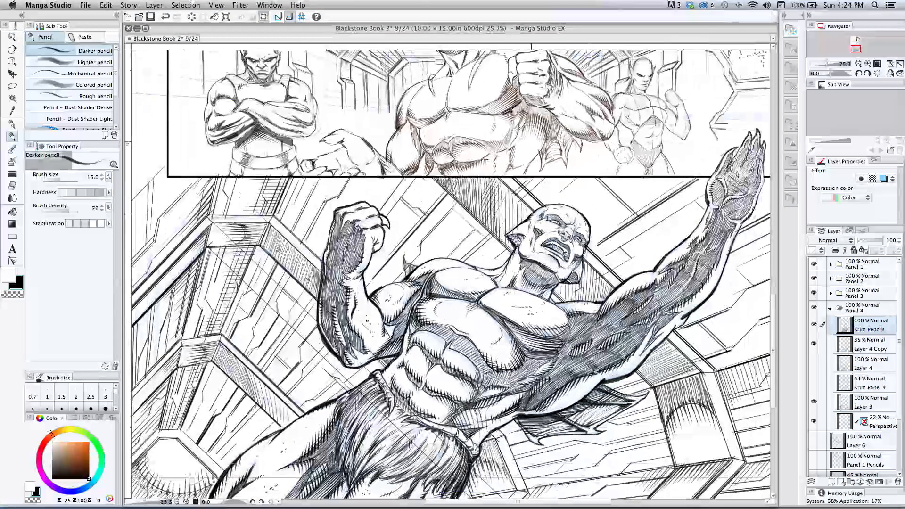
{"action": "key", "text": "space"}
{"action": "left_click_drag", "start_coordinate": [201, 397], "coordinate": [163, 370]}
{"action": "left_click_drag", "start_coordinate": [336, 392], "coordinate": [318, 424]}
{"action": "left_click_drag", "start_coordinate": [350, 415], "coordinate": [330, 440]}
{"action": "left_click_drag", "start_coordinate": [330, 386], "coordinate": [304, 443]}
{"action": "left_click_drag", "start_coordinate": [395, 423], "coordinate": [346, 450]}
{"action": "left_click_drag", "start_coordinate": [523, 408], "coordinate": [557, 408]}
{"action": "left_click_drag", "start_coordinate": [593, 380], "coordinate": [571, 392]}
{"action": "left_click_drag", "start_coordinate": [444, 282], "coordinate": [493, 331]}
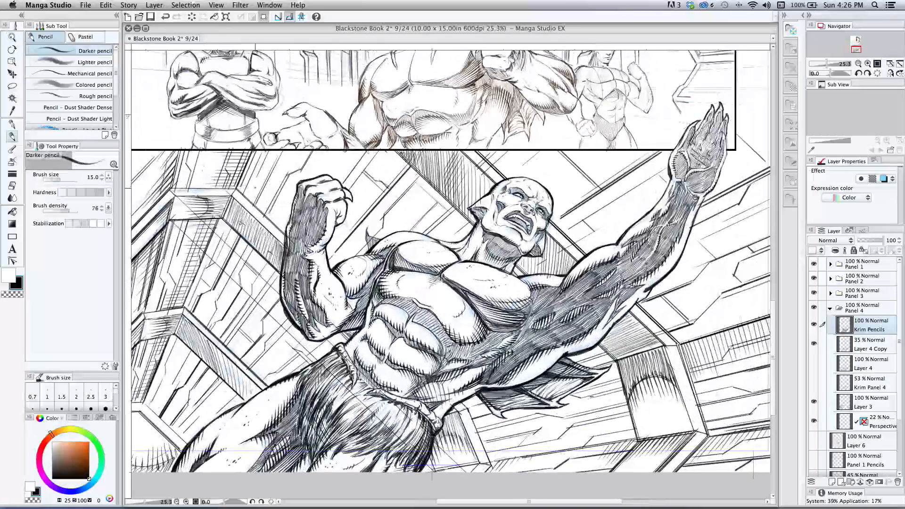
Step: Undo the last stroke and touch up the hatching of the arch post behind the raised fist on Layer 3
{"action": "key", "text": "space"}
{"action": "mouse_move", "coordinate": [252, 205]}
{"action": "left_mouse_down"}
{"action": "mouse_move", "coordinate": [164, 245]}
{"action": "mouse_move", "coordinate": [243, 213]}
{"action": "left_mouse_up"}
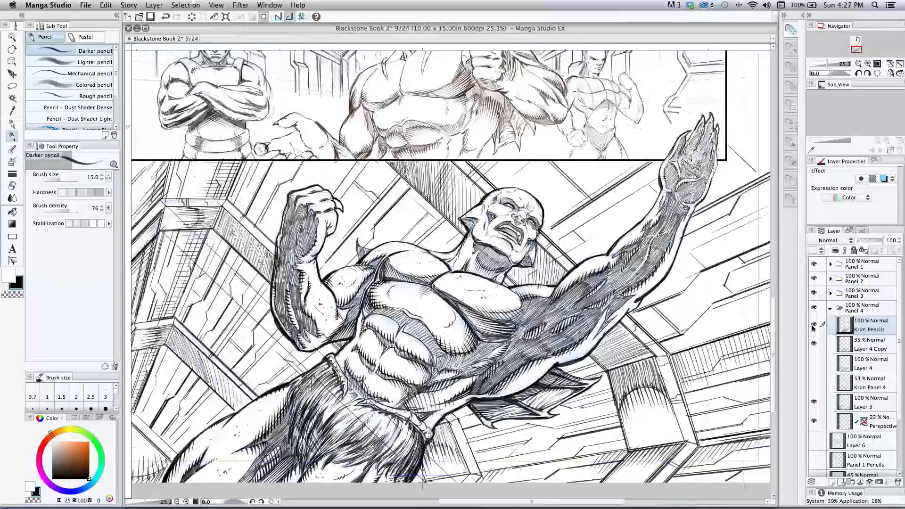
{"action": "key", "text": "super+space"}
{"action": "left_click_drag", "start_coordinate": [339, 330], "coordinate": [302, 329]}
{"action": "left_click", "coordinate": [869, 402]}
{"action": "key", "text": "super+z"}
{"action": "key", "text": "shift+space"}
{"action": "mouse_move", "coordinate": [285, 359]}
{"action": "left_mouse_down"}
{"action": "mouse_move", "coordinate": [283, 202]}
{"action": "mouse_move", "coordinate": [257, 237]}
{"action": "left_mouse_up"}
{"action": "left_click_drag", "start_coordinate": [368, 172], "coordinate": [357, 202]}
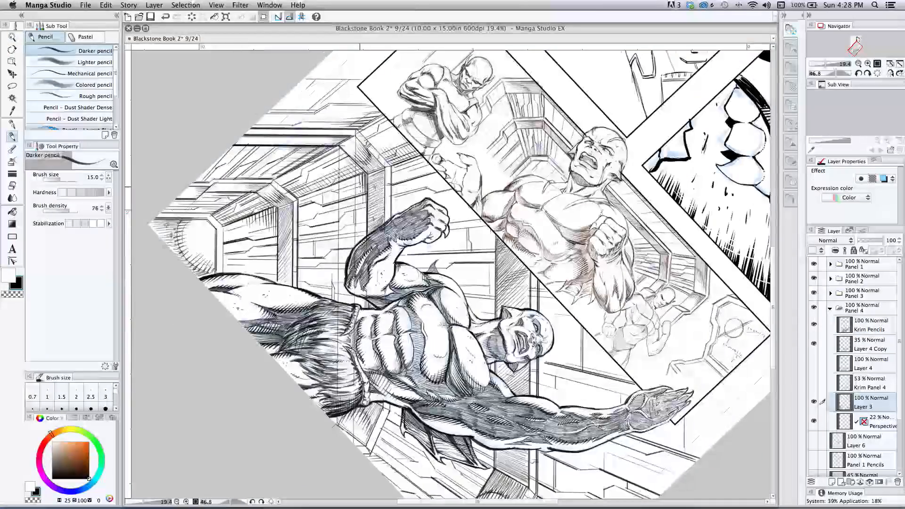
{"action": "key", "text": "shift+space"}
{"action": "left_click_drag", "start_coordinate": [246, 170], "coordinate": [175, 384]}
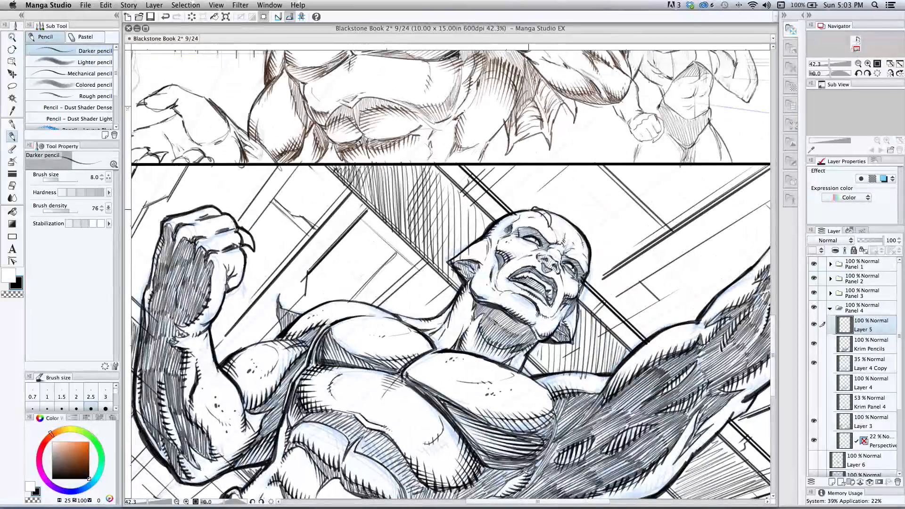
Step: Touch up the figure's ear, jaw and mouth on Layer 5, alternating between the main and sub drawing colors
{"action": "key", "text": "x"}
{"action": "key", "text": "x"}
{"action": "left_click_drag", "start_coordinate": [505, 255], "coordinate": [472, 299]}
{"action": "left_click_drag", "start_coordinate": [569, 293], "coordinate": [552, 335]}
{"action": "key", "text": "x"}
{"action": "key", "text": "x"}
{"action": "left_click_drag", "start_coordinate": [502, 299], "coordinate": [533, 323]}
Step: Clean up the shoulder and chest contours on Layer 5 and review the finished panel
{"action": "key", "text": "x"}
{"action": "key", "text": "x"}
{"action": "left_click_drag", "start_coordinate": [417, 315], "coordinate": [381, 341]}
{"action": "left_click_drag", "start_coordinate": [524, 367], "coordinate": [478, 381]}
{"action": "key", "text": "x"}
{"action": "left_click_drag", "start_coordinate": [297, 273], "coordinate": [227, 273]}
{"action": "left_click_drag", "start_coordinate": [381, 212], "coordinate": [358, 212]}
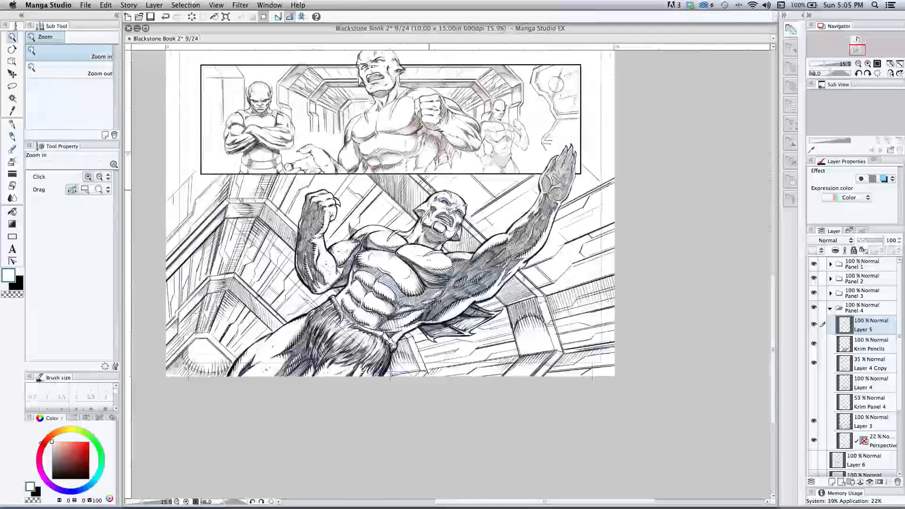
{"action": "left_click_drag", "start_coordinate": [418, 220], "coordinate": [491, 221]}
{"action": "key", "text": "x"}
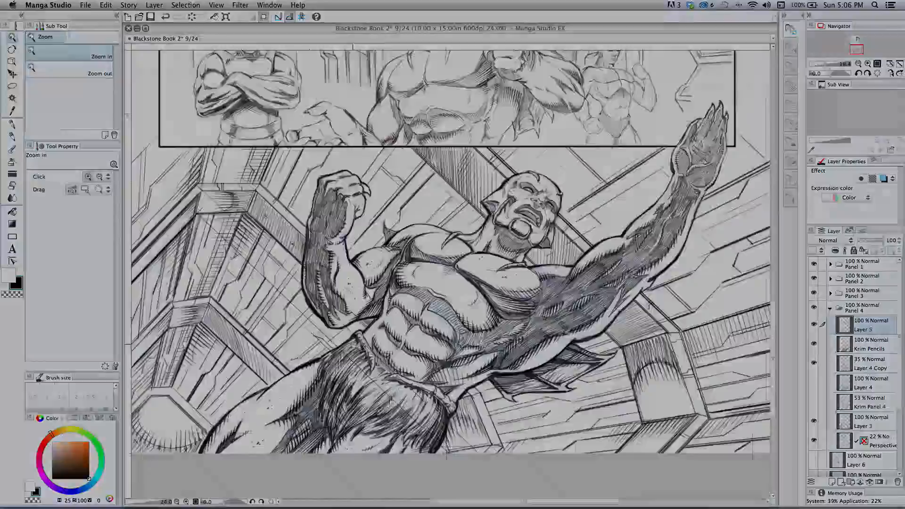